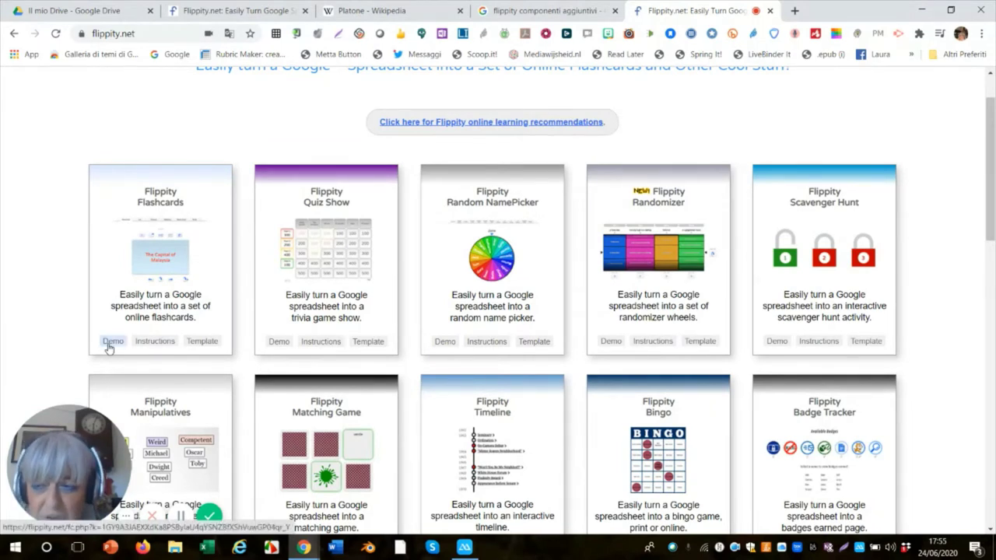
Step: Consult the Flippity Flashcards instructions, return to the activity list and make a copy of the Flashcards template
click(154, 341)
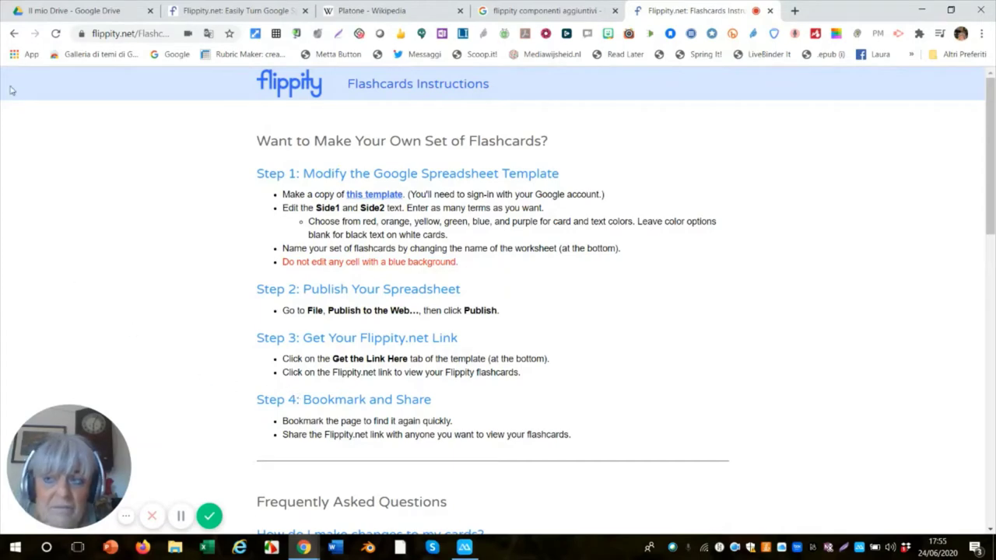
click(15, 35)
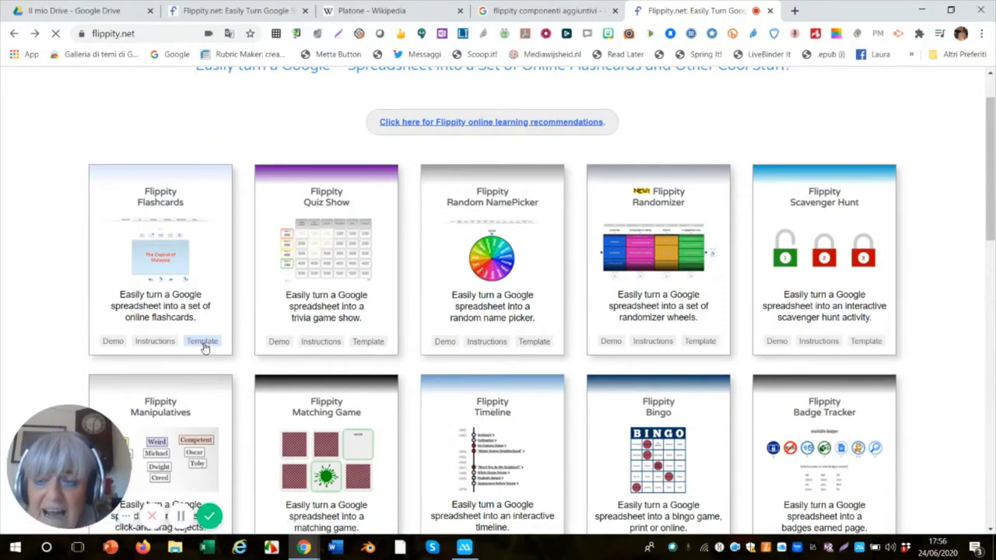
click(202, 341)
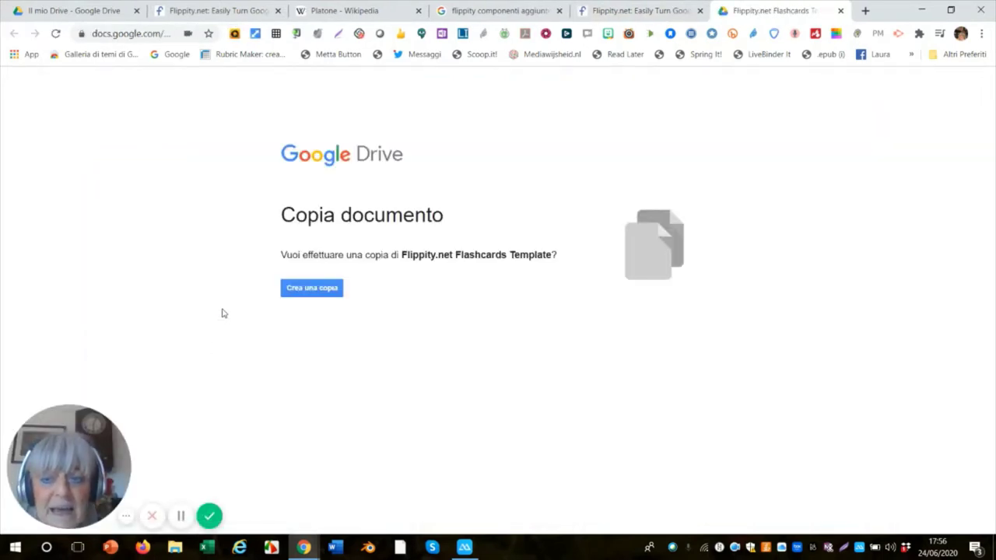
click(316, 290)
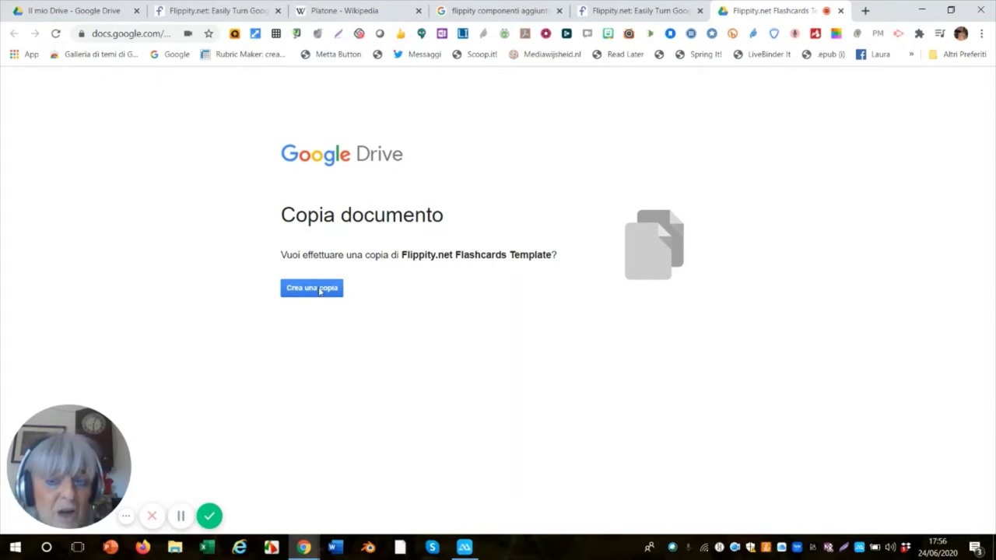
click(318, 291)
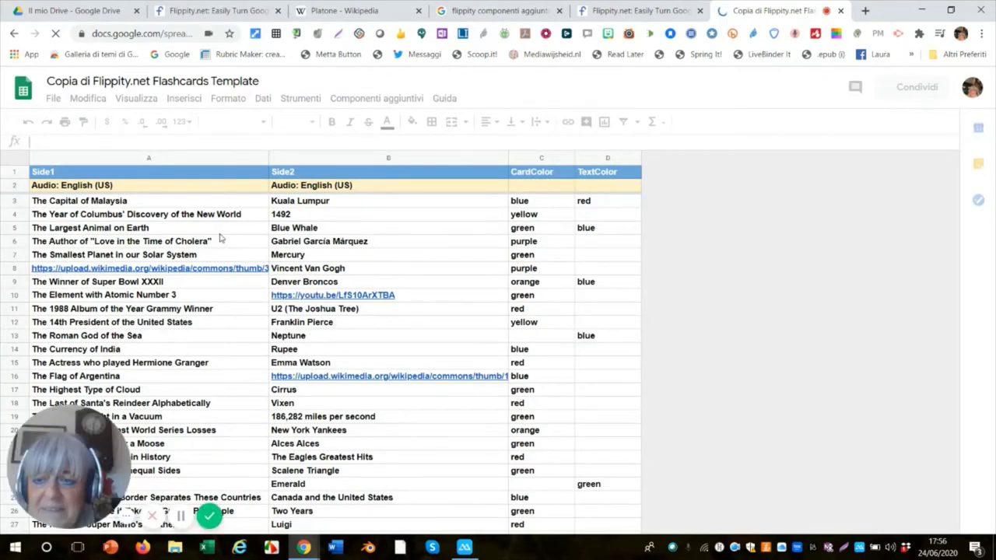
drag(47, 426, 759, 392)
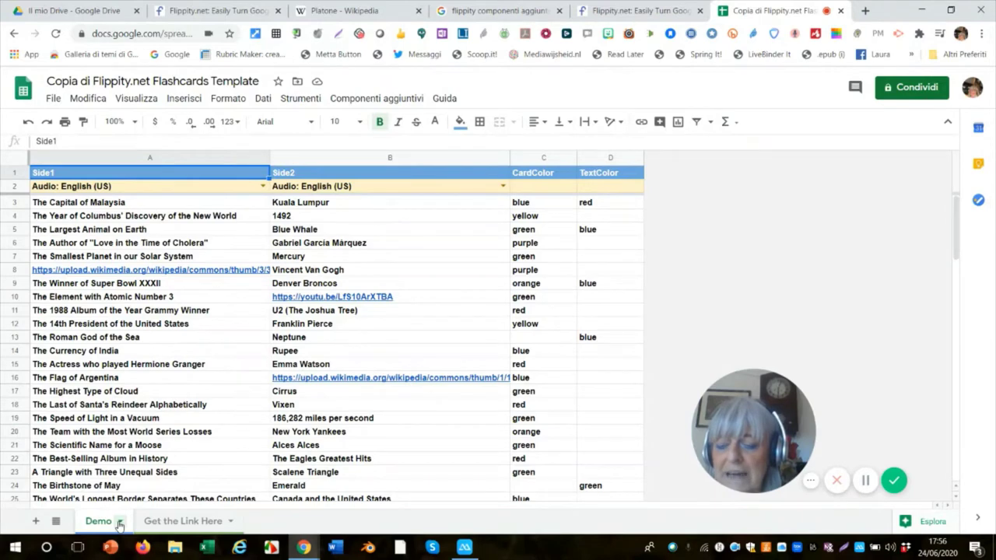
Step: Rename the Demo sheet as Platone
click(119, 523)
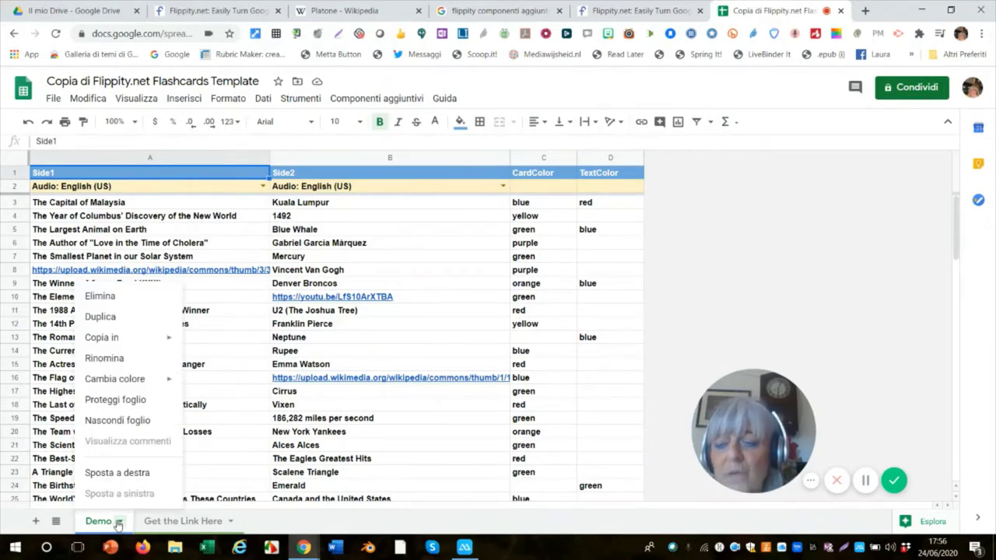
click(109, 358)
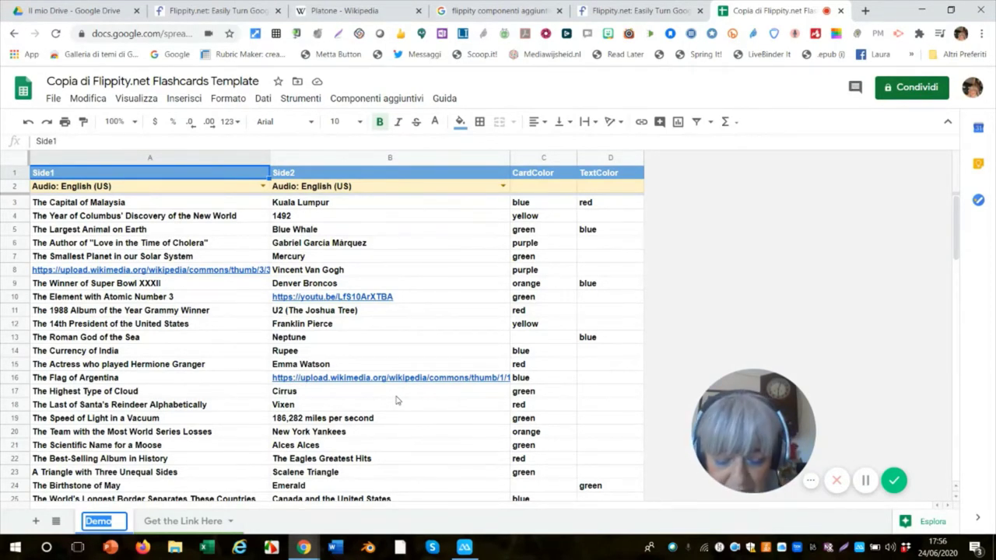
text(Platone)
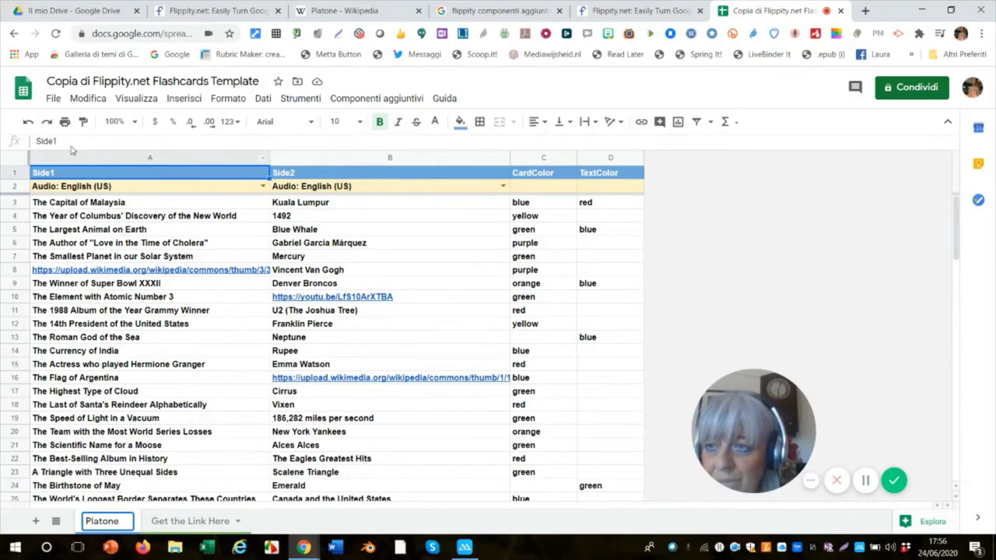
key(Return)
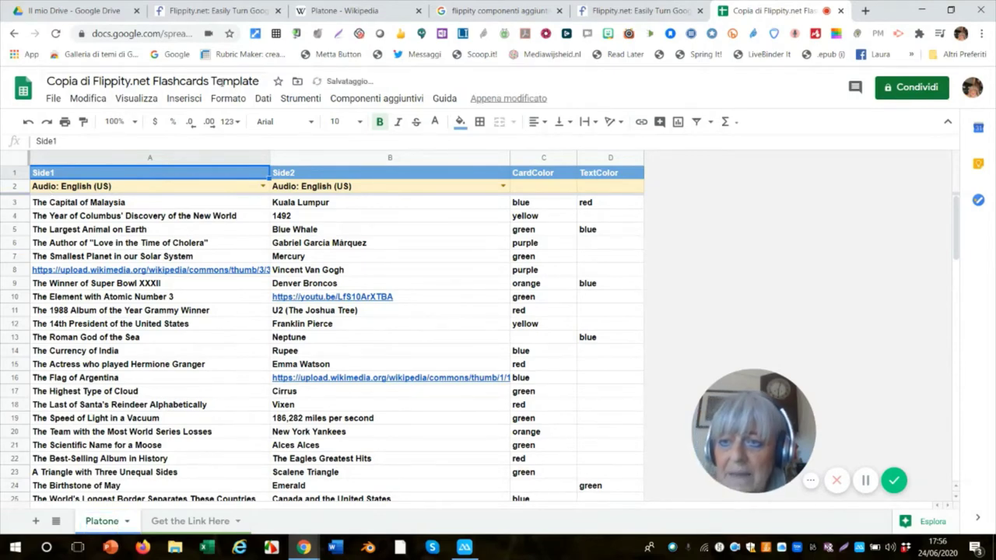
Step: Change the title of the copied spreadsheet file to Platone
click(46, 81)
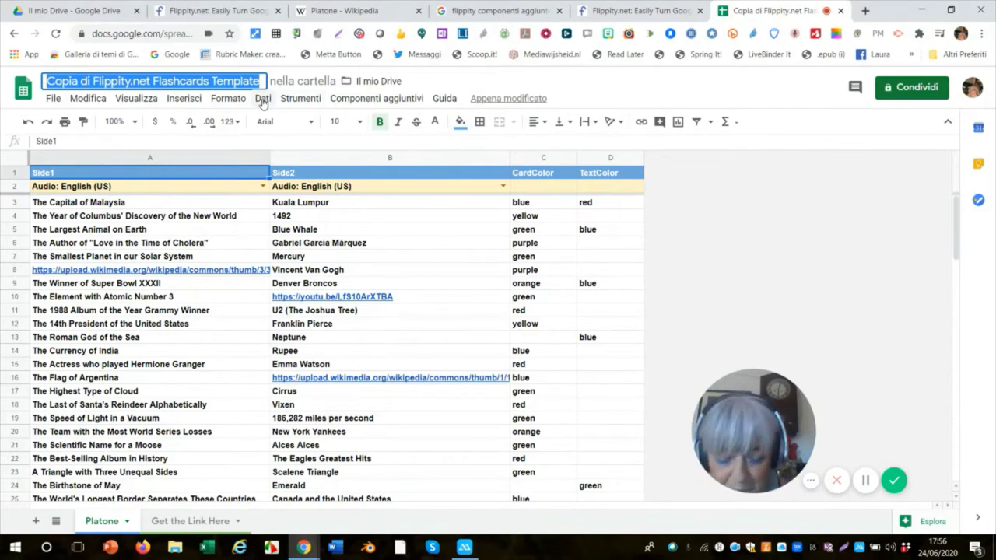
text(Platon)
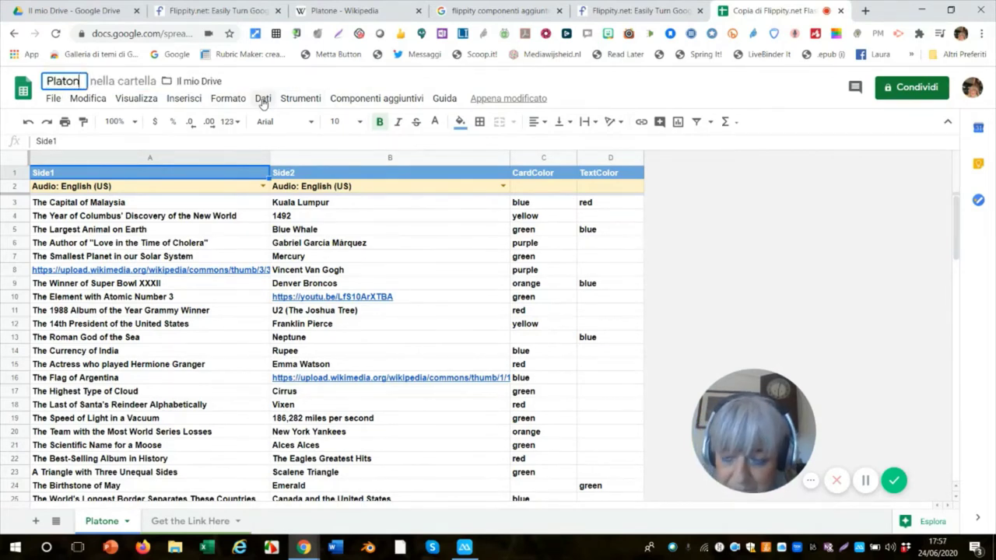
text(e)
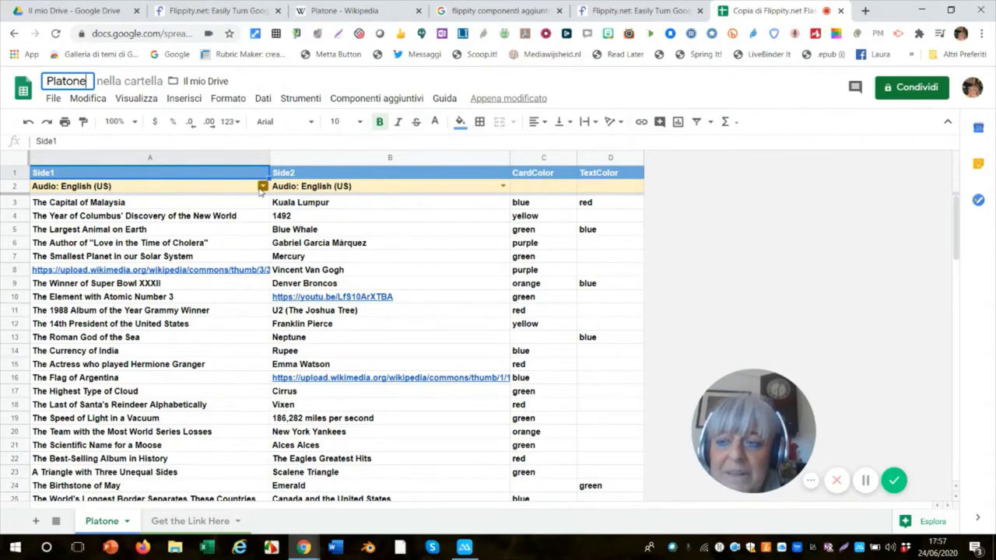
Step: Set the audio language to Italian for both the Side1 and Side2 columns
click(263, 187)
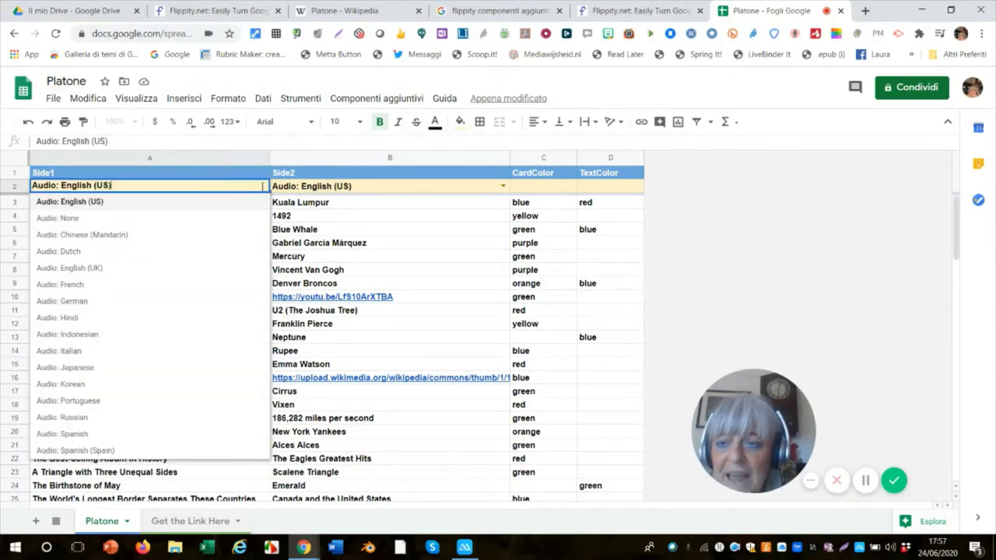
click(68, 352)
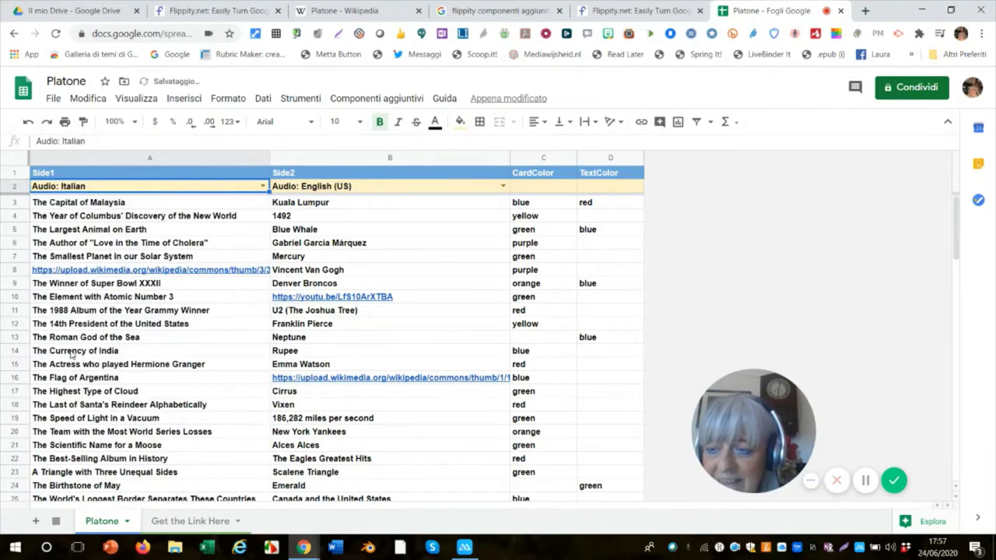
click(503, 186)
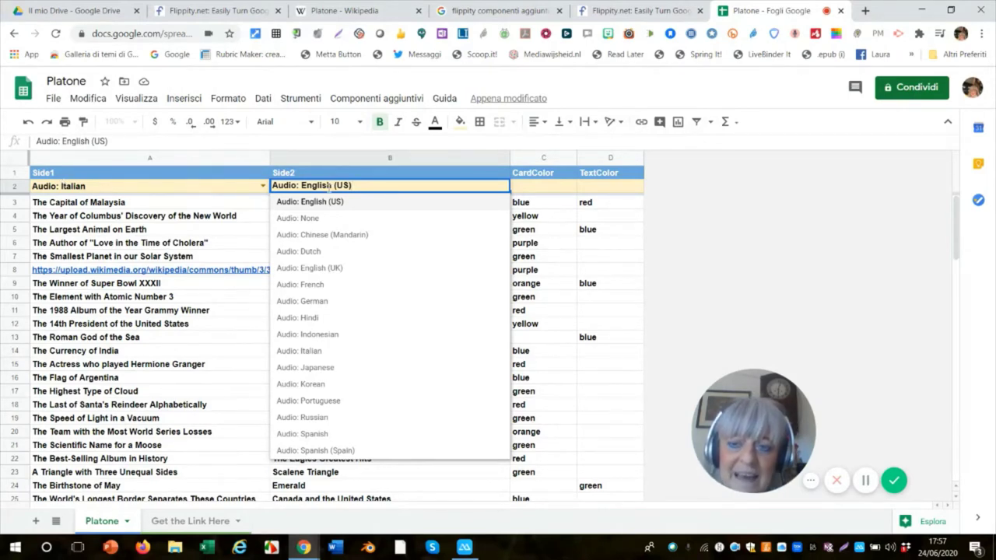
click(280, 350)
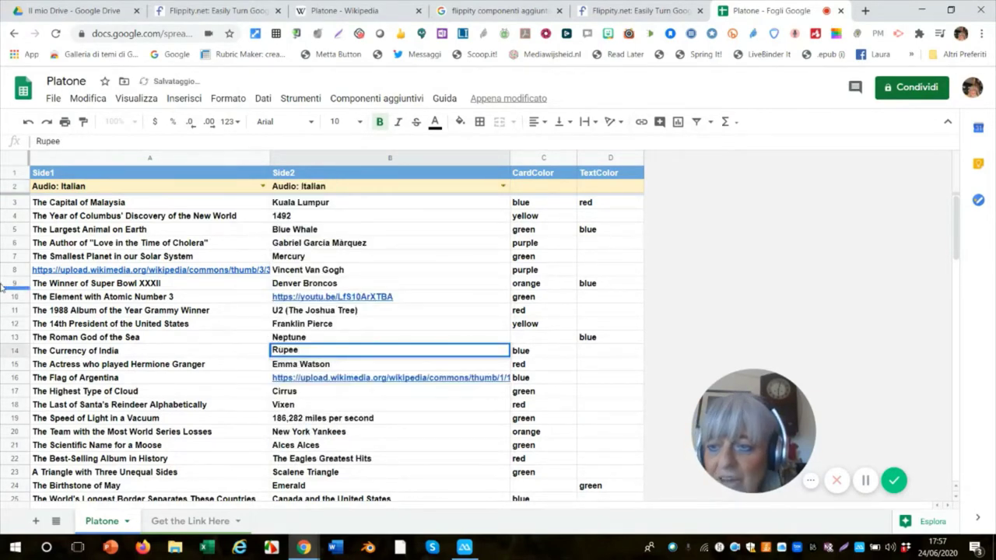
Step: Clear all the sample card text under Side1 and Side2 from row 3 to row 29
drag(43, 204, 436, 339)
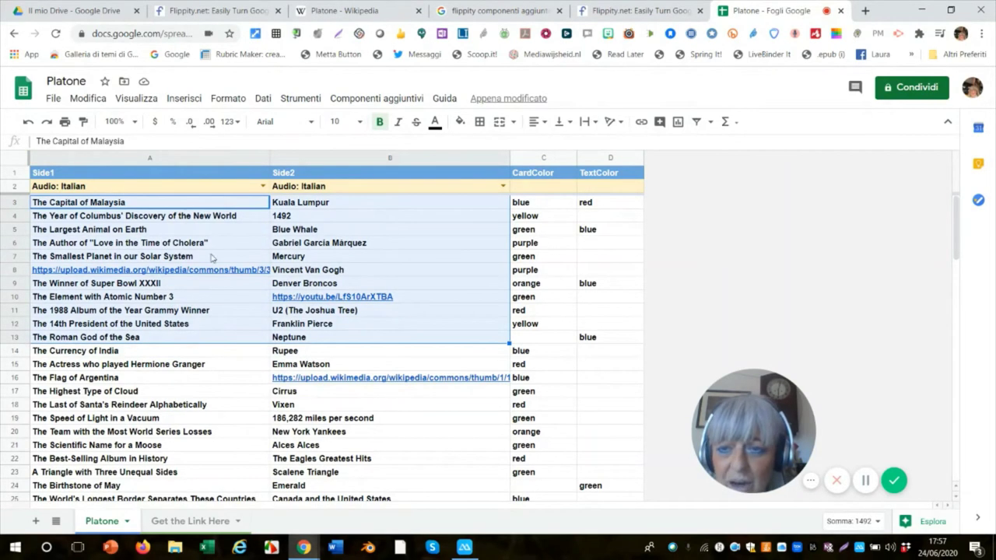
click(35, 206)
drag(38, 204, 491, 475)
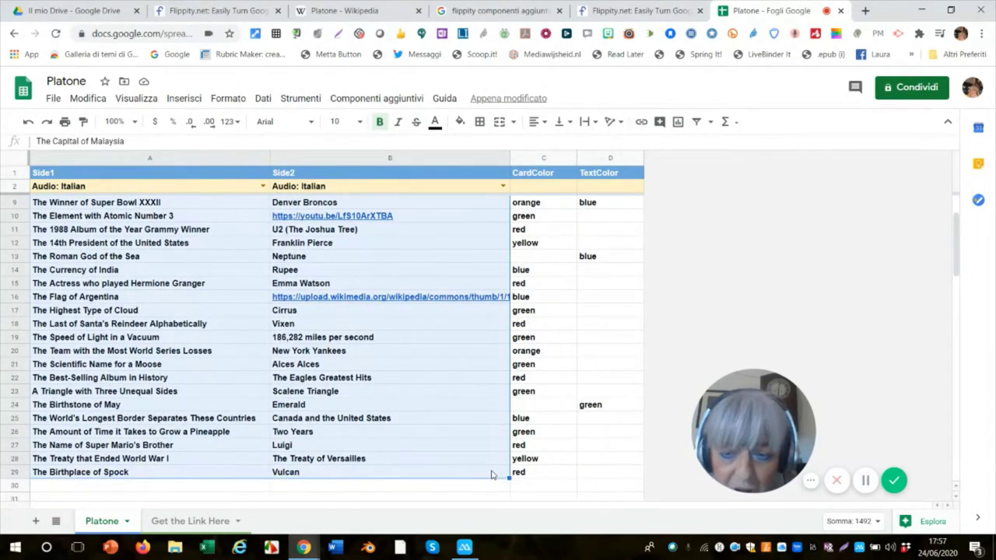
key(Delete)
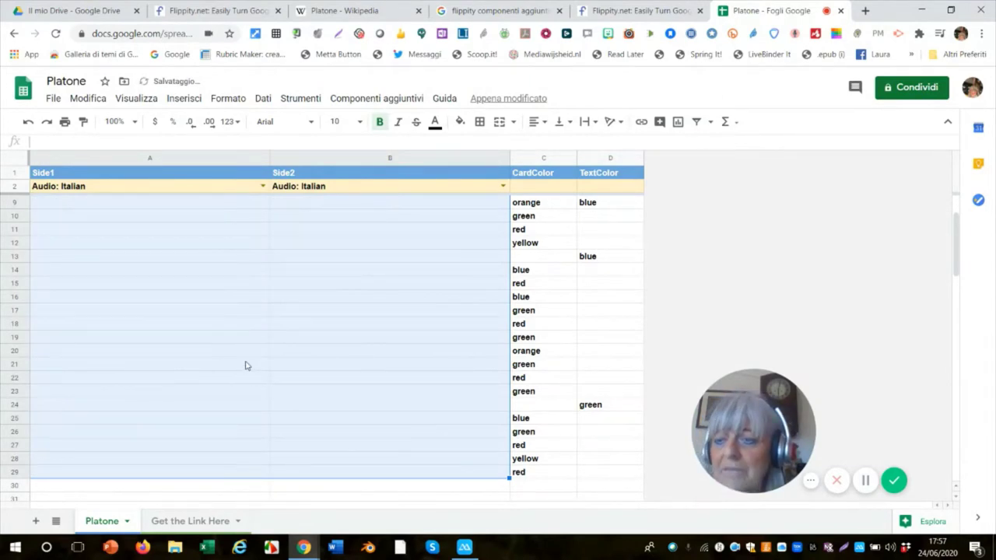
Step: Create the first card in row 3 with "Platone" as Side1 and the Wikimedia image URL for Plato_Silanion_Musei_Capitolini_MC1377.jpg as Side2
scroll(245, 366, up, 2)
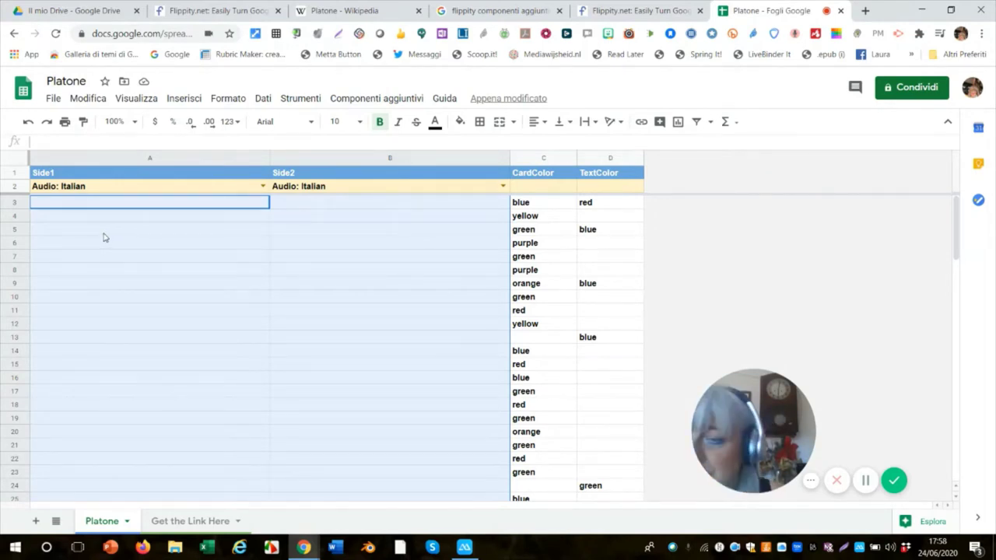
click(59, 205)
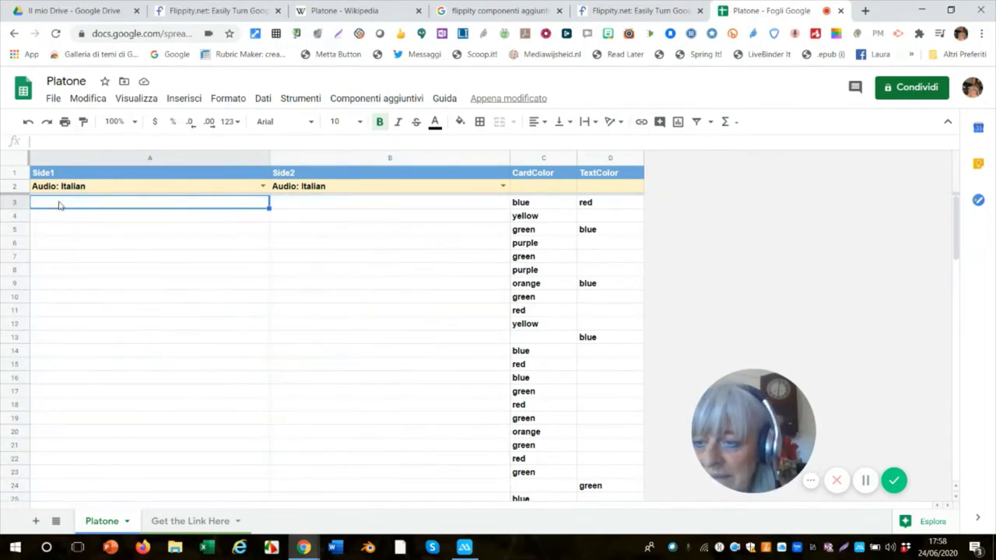
text(Platone)
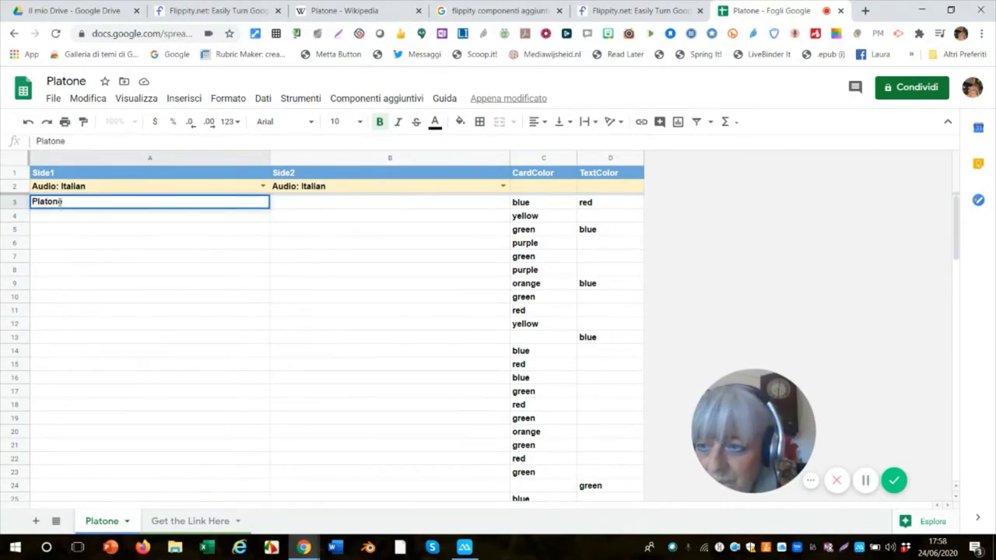
click(285, 204)
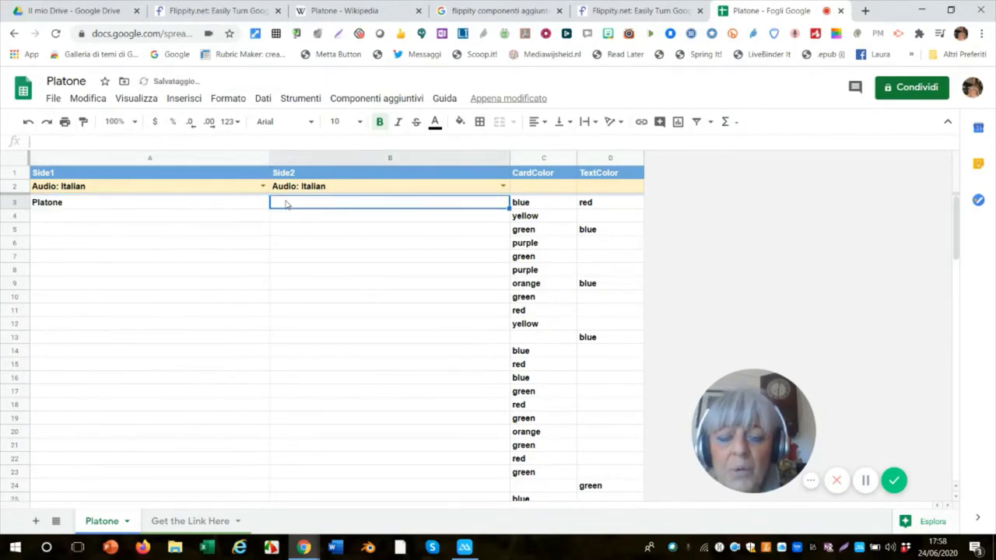
mouse_move(706, 484)
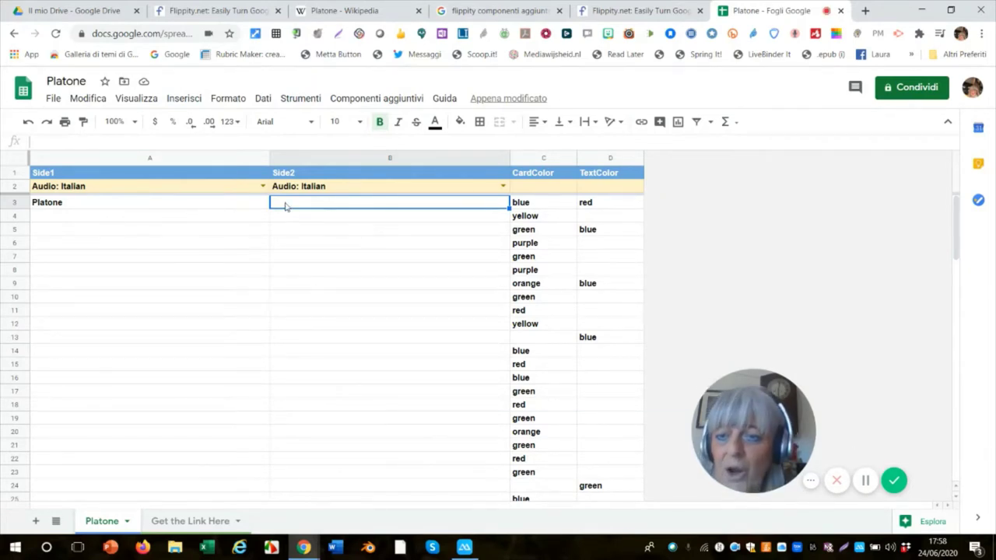
text(https://upload.wikimedia.org/wikipedia/commons/thumb/8/88/Plato_Silanion_Musei_Capitolini_MC1377.jpg/330px-Plato_Silanion_Musei_Capitolini_MC1377.jpg)
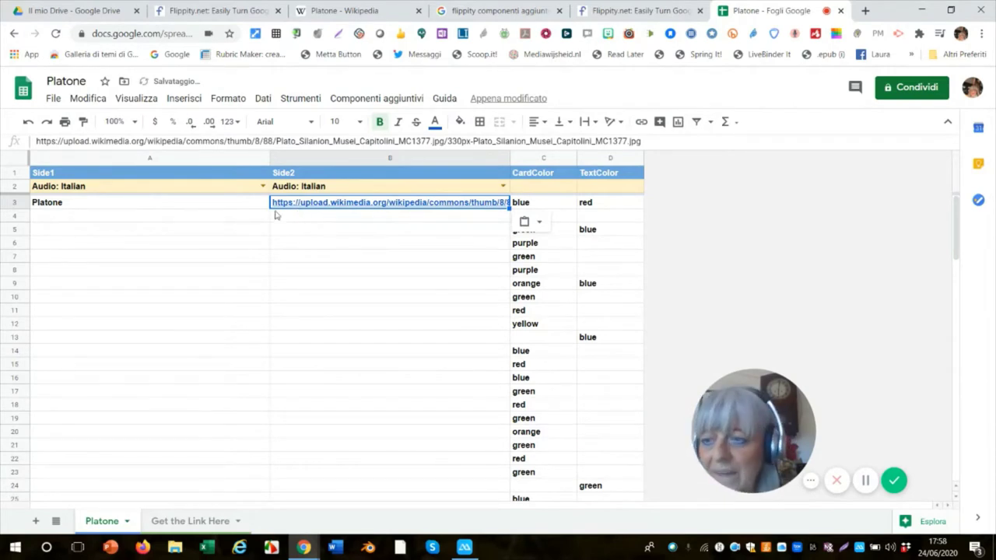
Step: Enter "Mito della Caverna" as the Side1 text of the second card in row 4
click(45, 218)
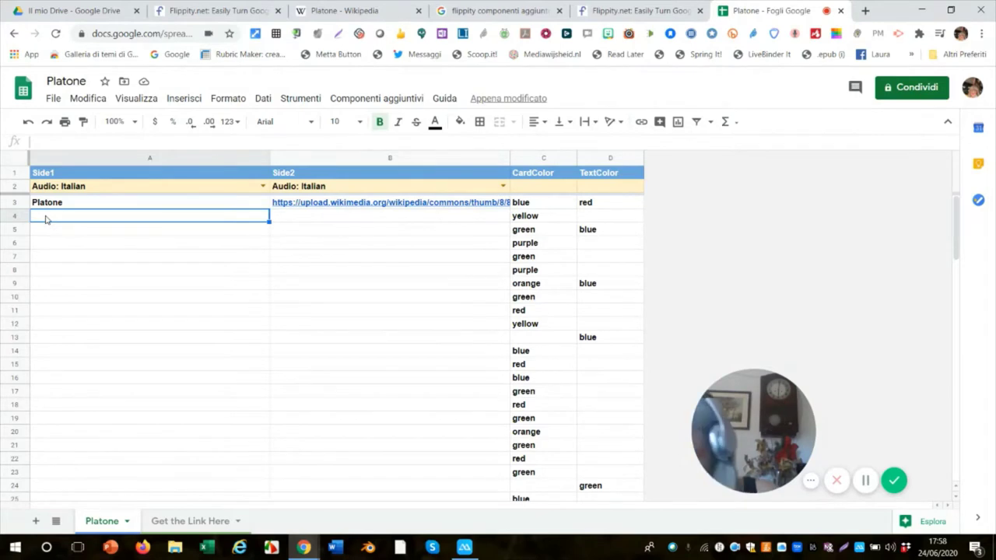
text(M)
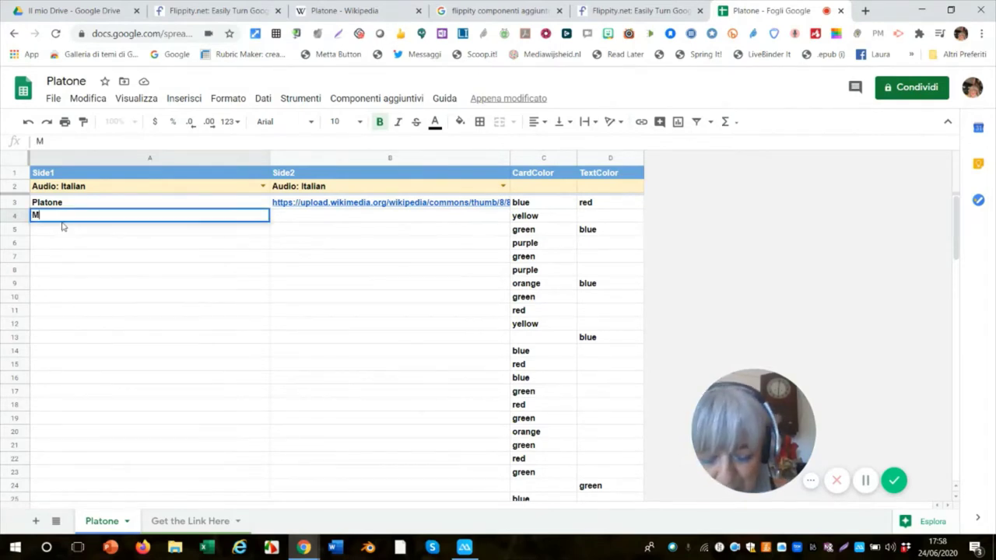
text(ito d)
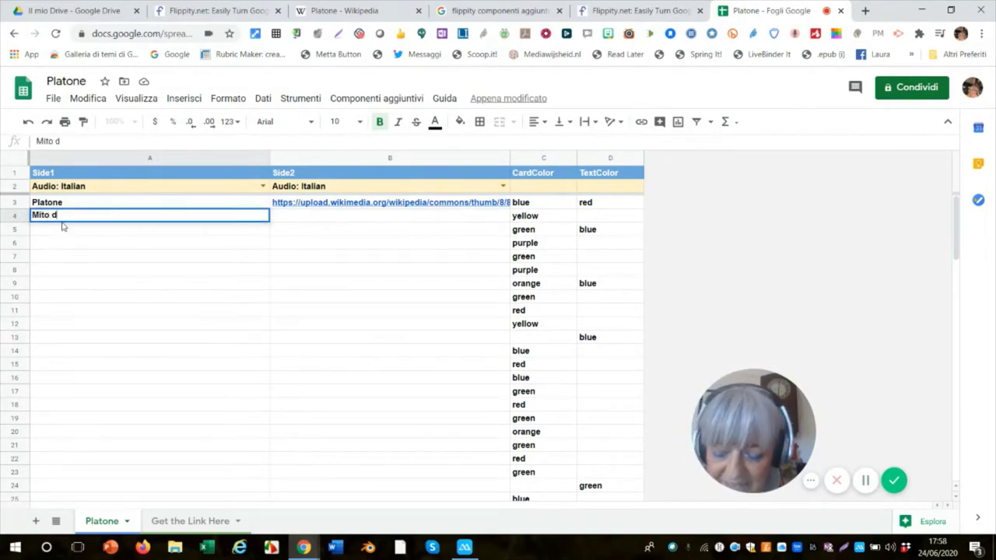
text(ella Caverna)
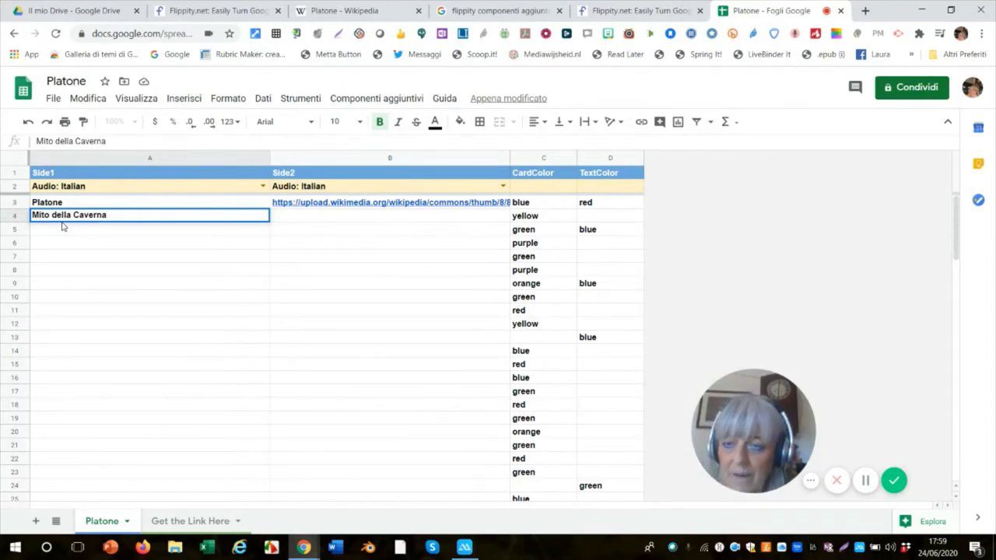
Step: Enter "Si tratta della condizione degli uomini che non si sono liberati dalle catene sensibili." as the Side2 text in row 4
click(286, 220)
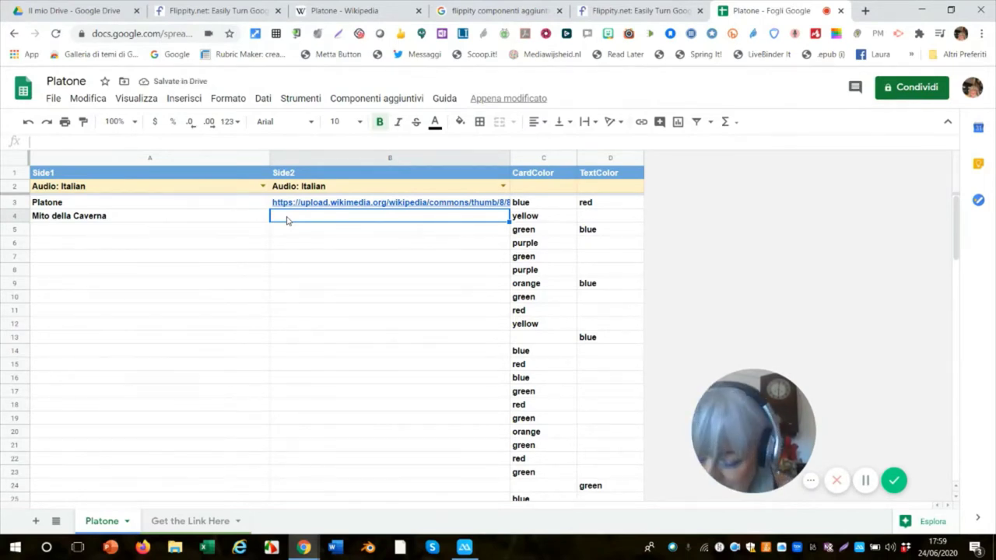
text(Si tratta)
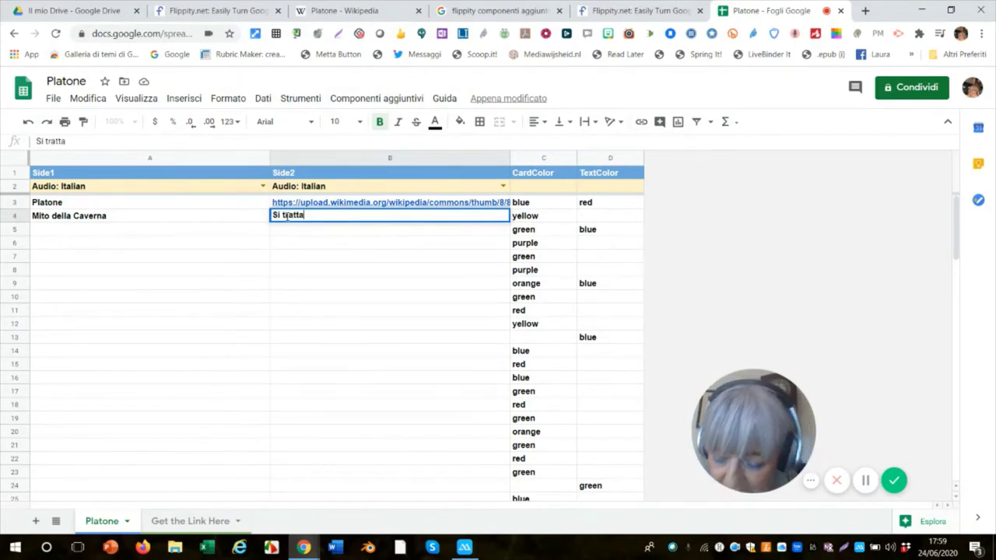
text( della condizi)
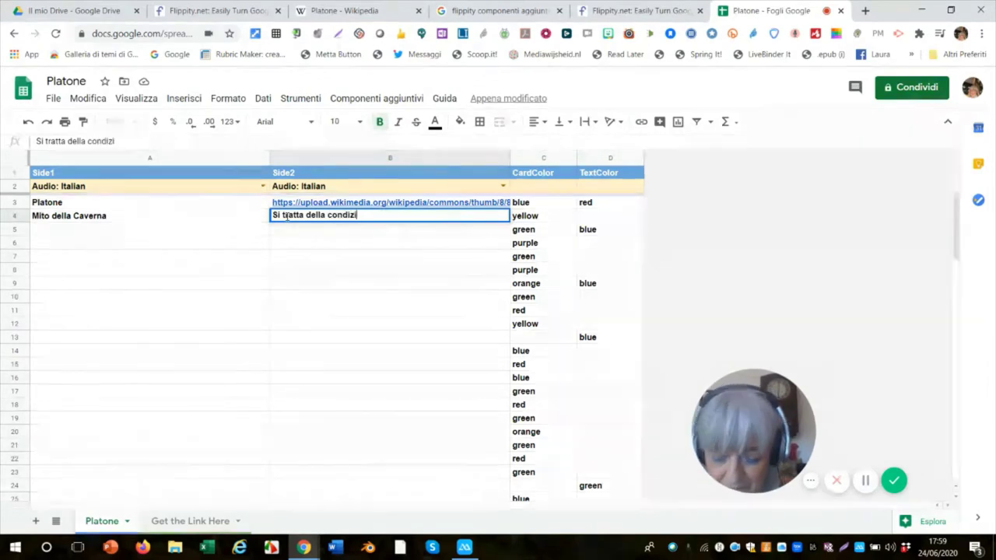
text(one degli uomin)
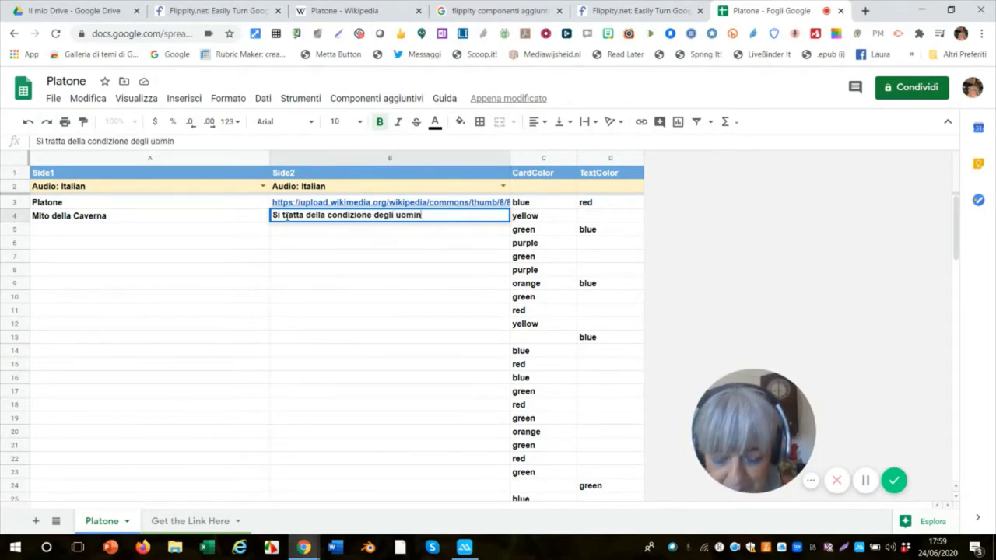
text(i che n)
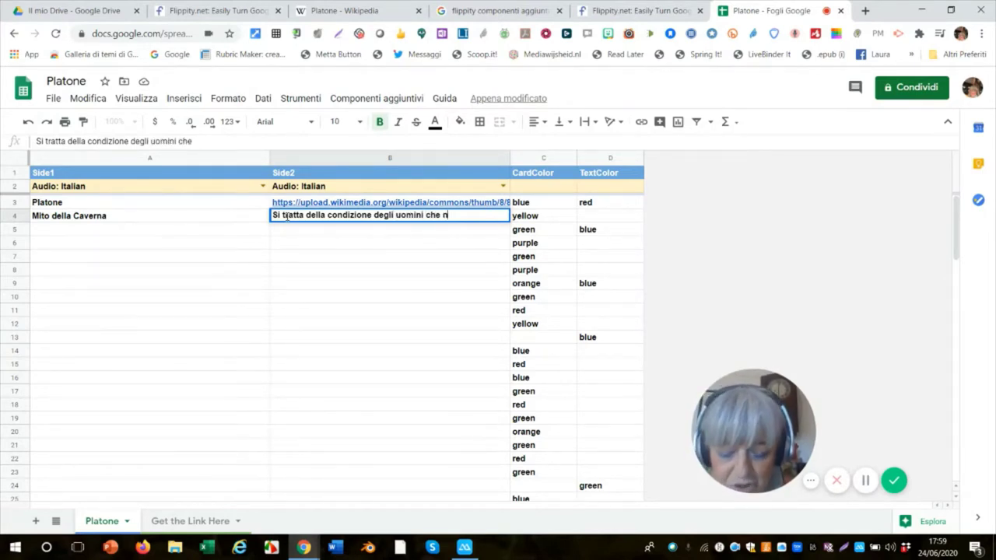
text(on si sono)
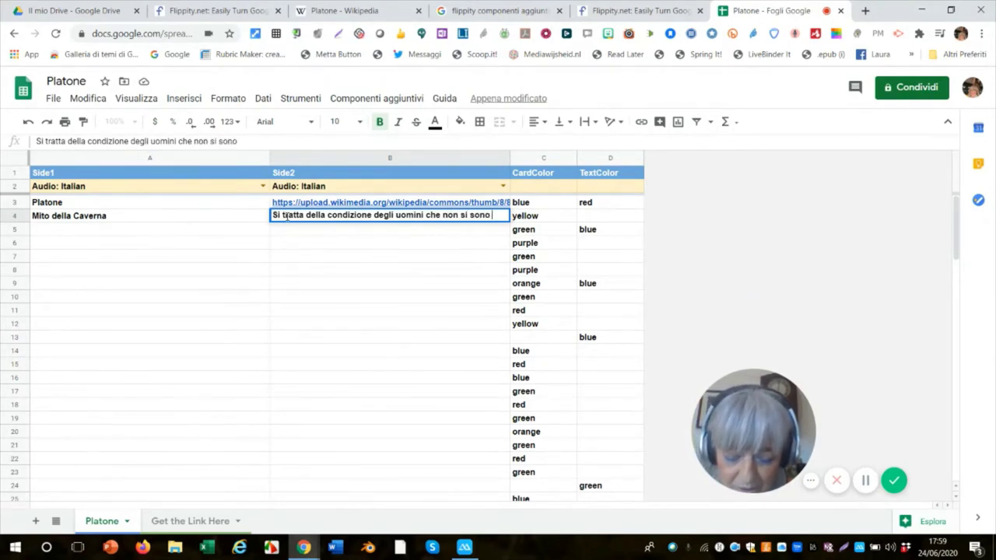
text( liber)
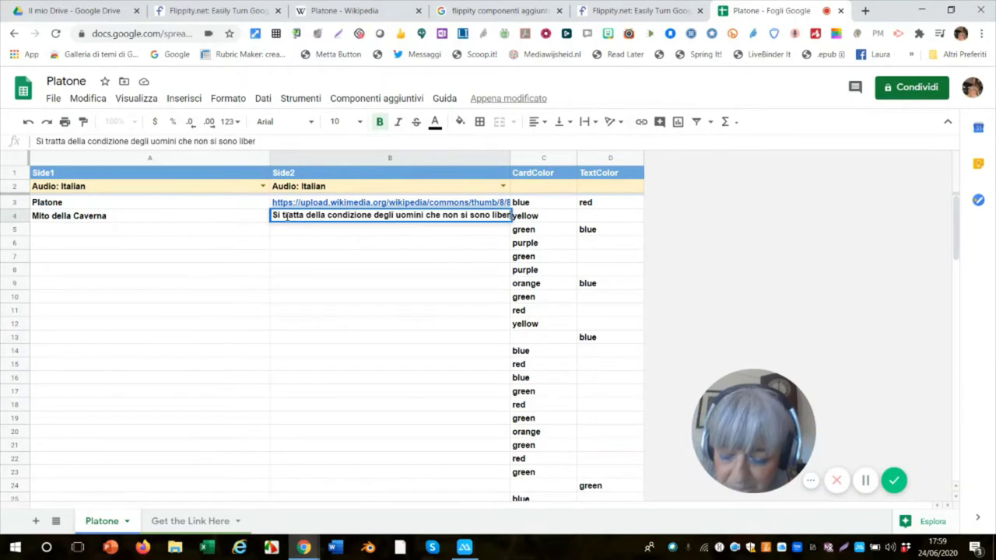
text(ati d)
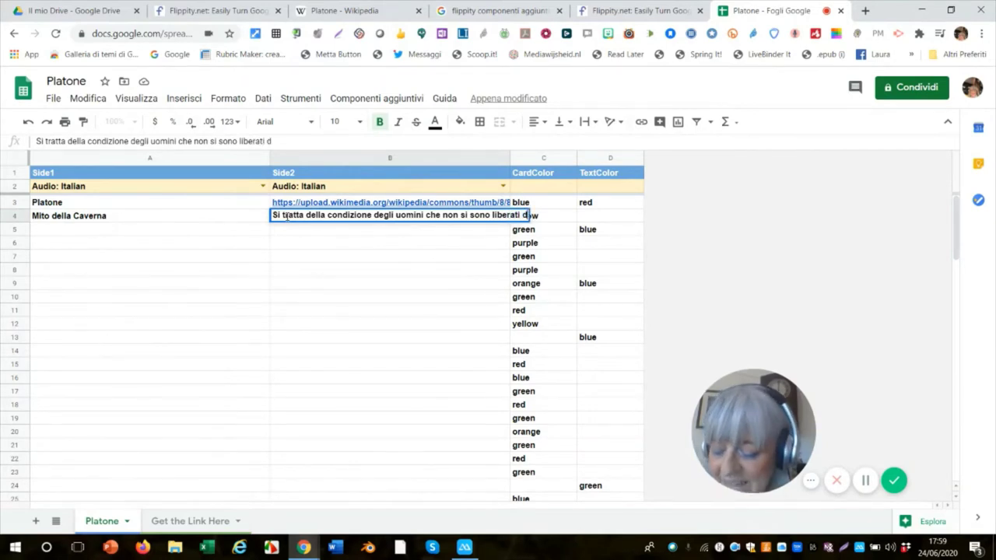
text(alle)
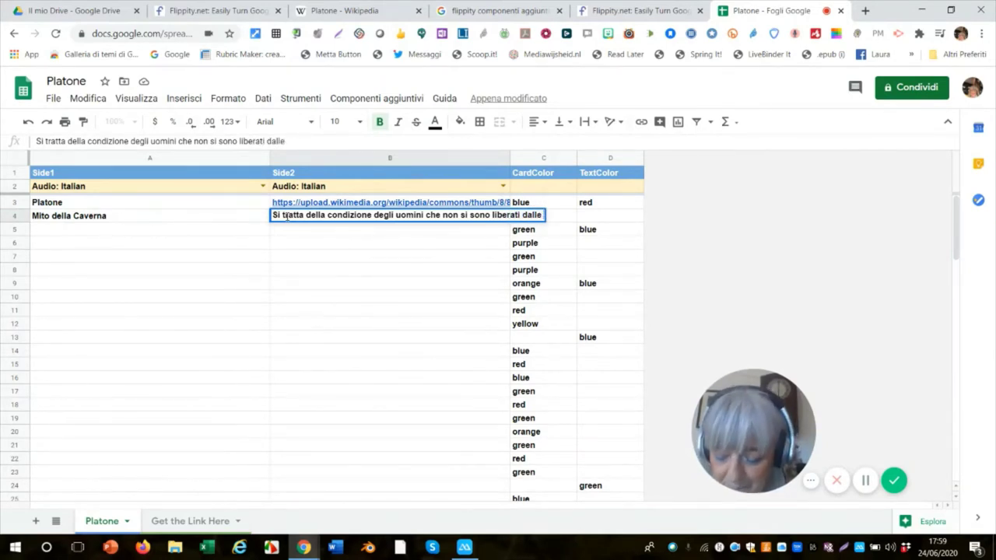
text( caten)
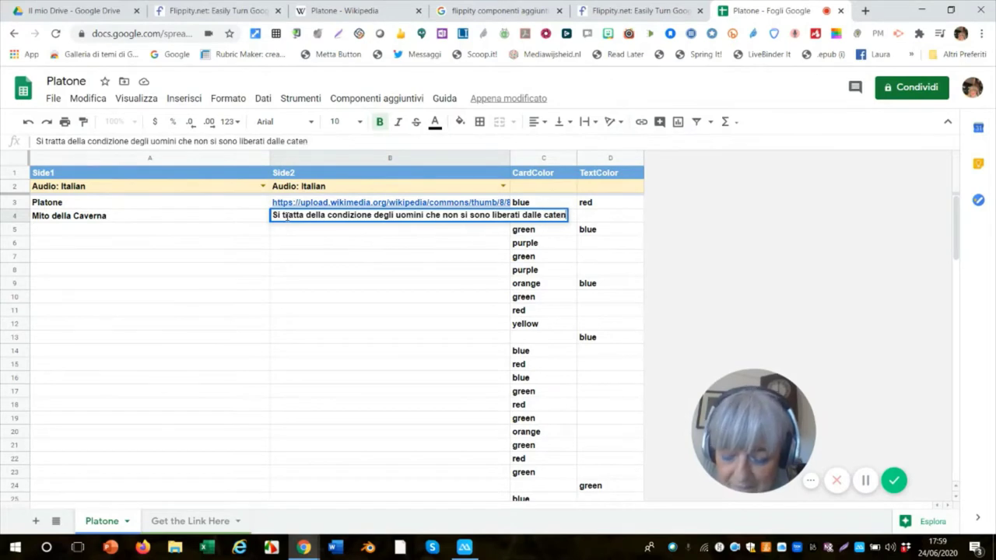
text(e sensibili)
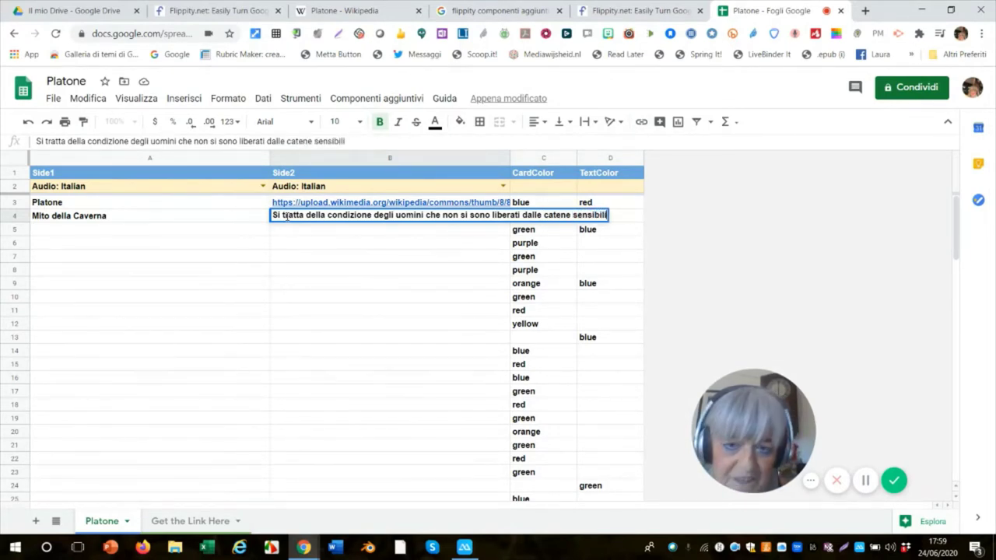
text(.)
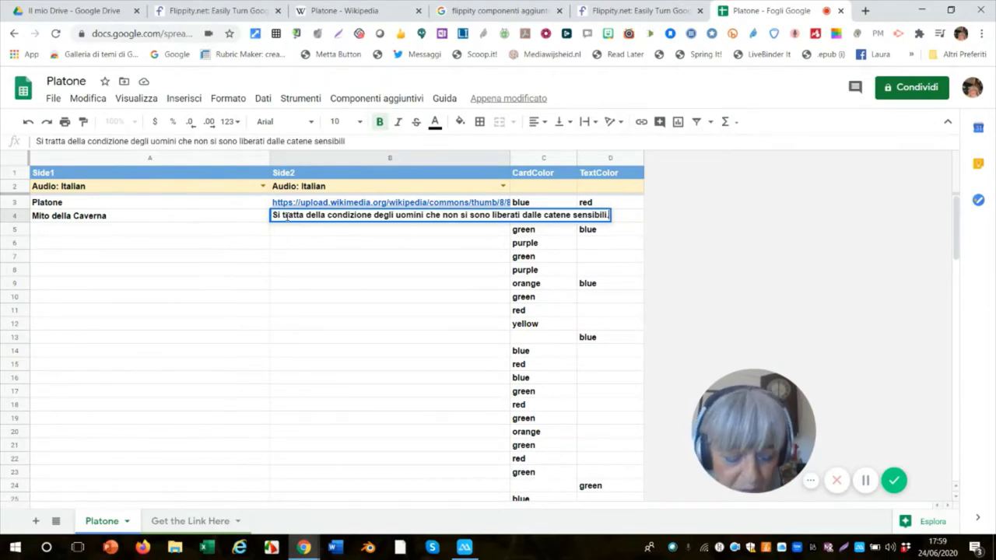
key(Return)
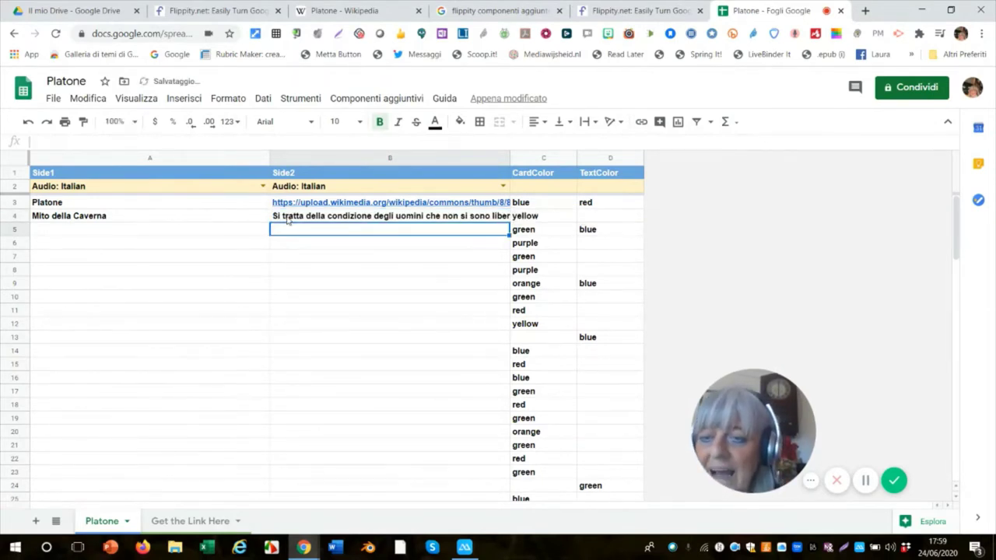
Step: Enter "Mito dell'androgino" as the Side1 text of the third card in row 5
click(59, 230)
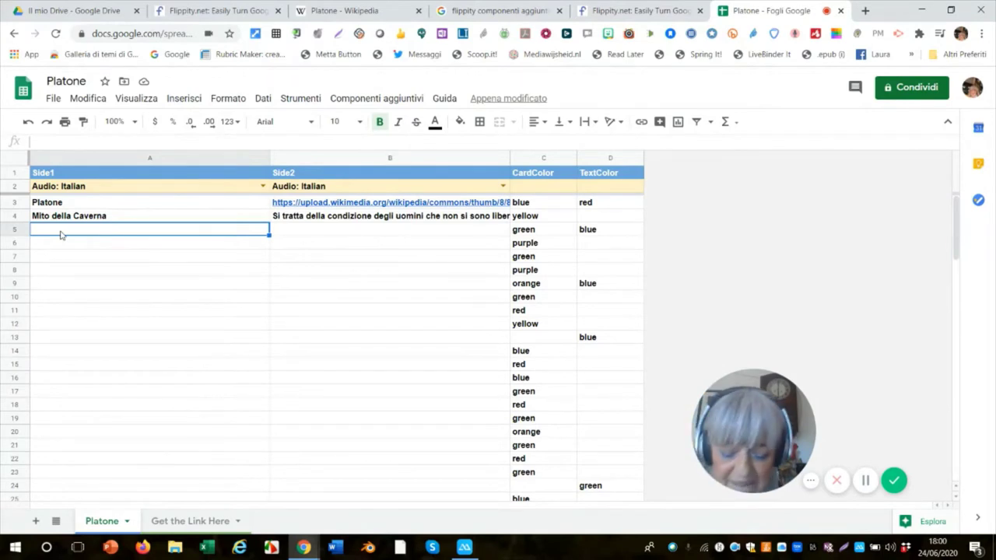
text(Mito)
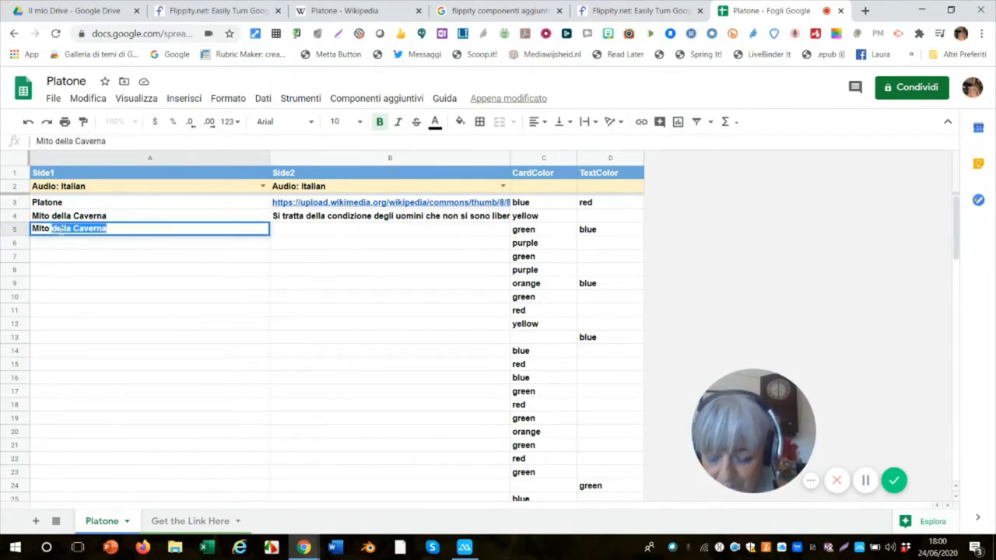
text( dell'and)
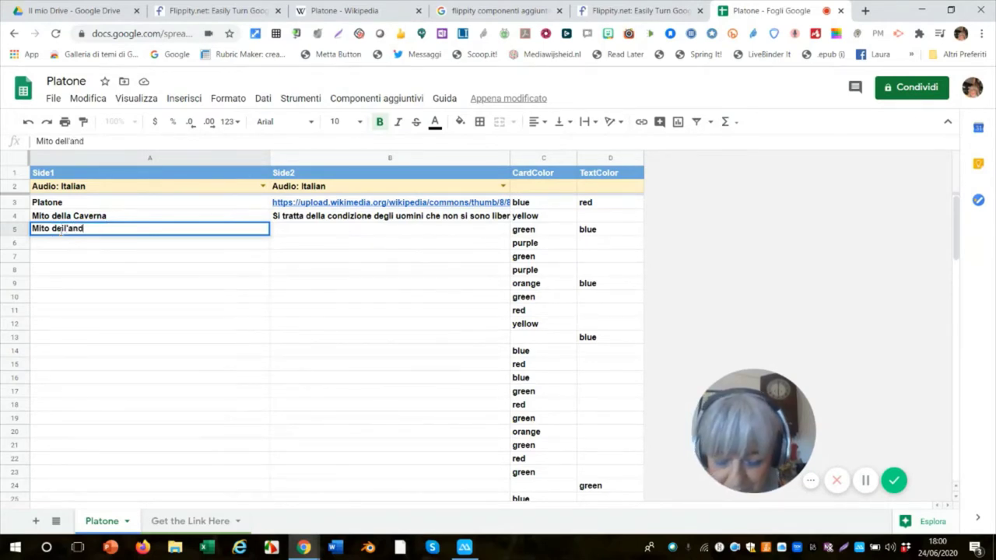
text(rogino)
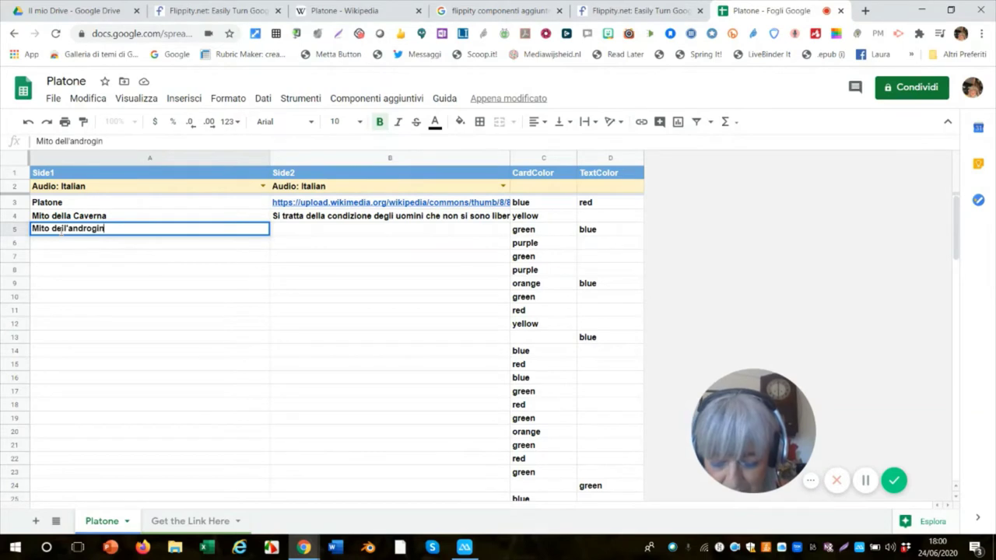
click(284, 231)
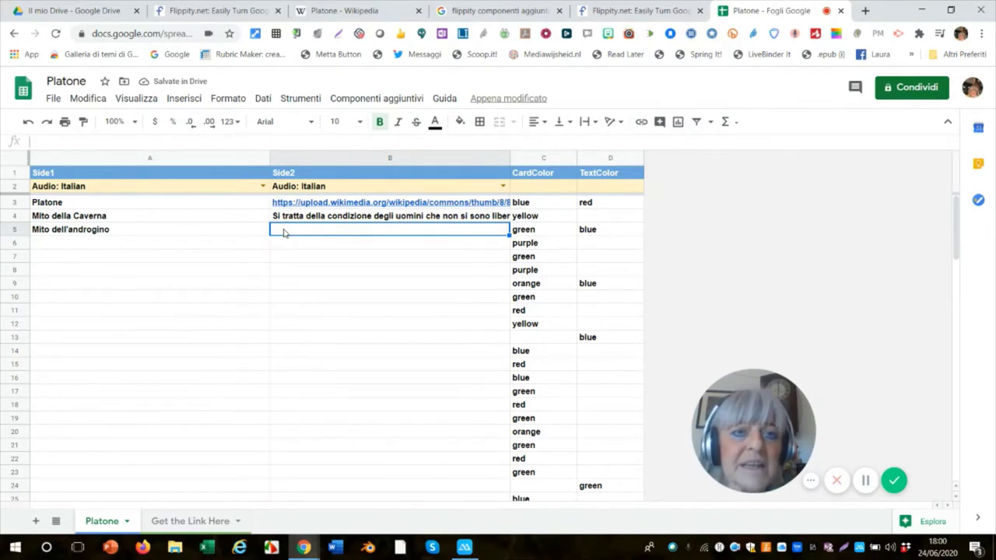
click(864, 481)
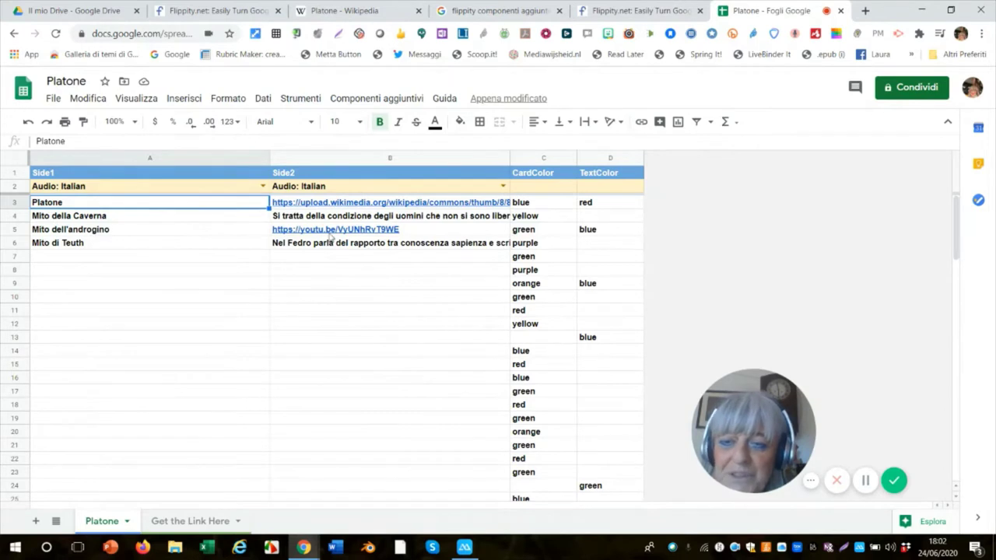
Step: Publish the entire flashcard spreadsheet to the web as a web page and confirm the publication
mouse_move(399, 237)
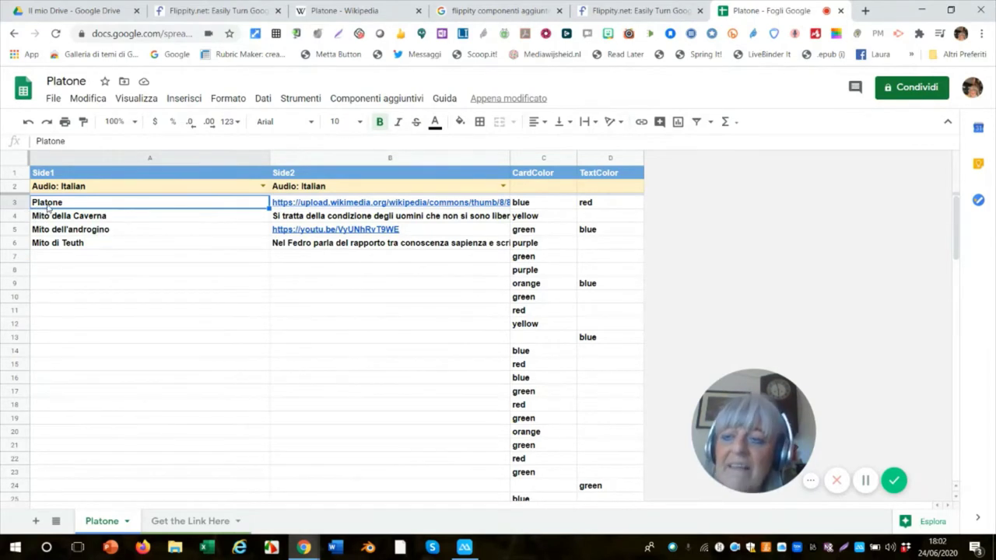
click(52, 103)
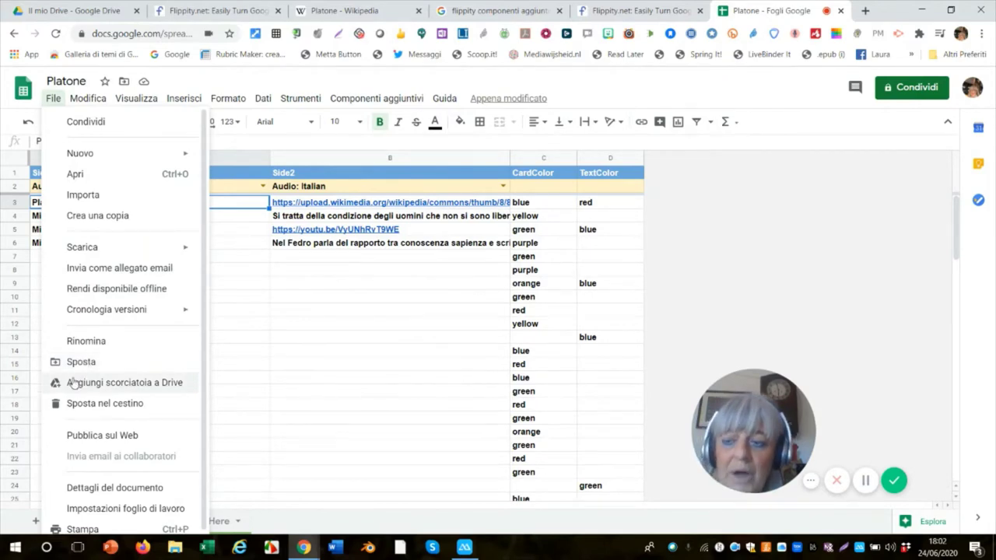
click(79, 437)
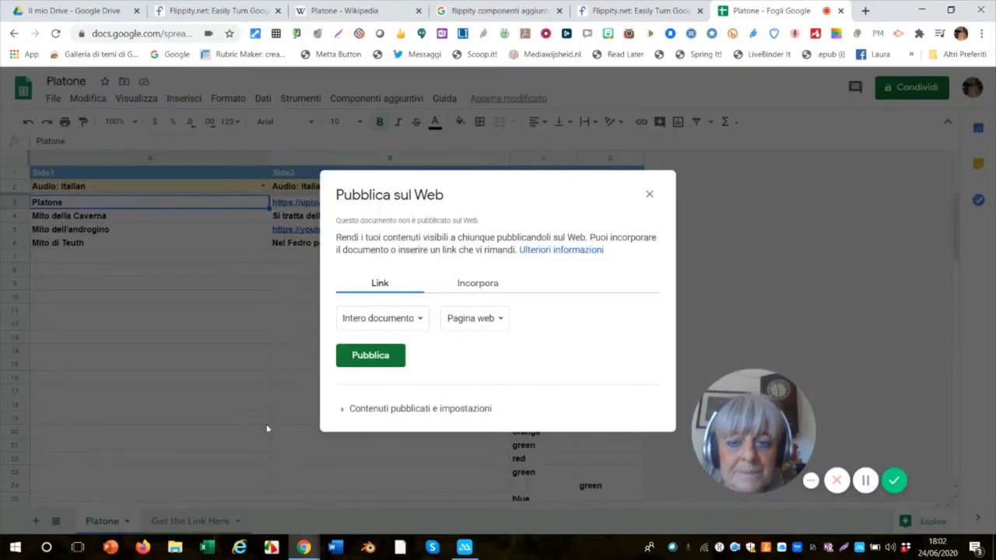
click(369, 364)
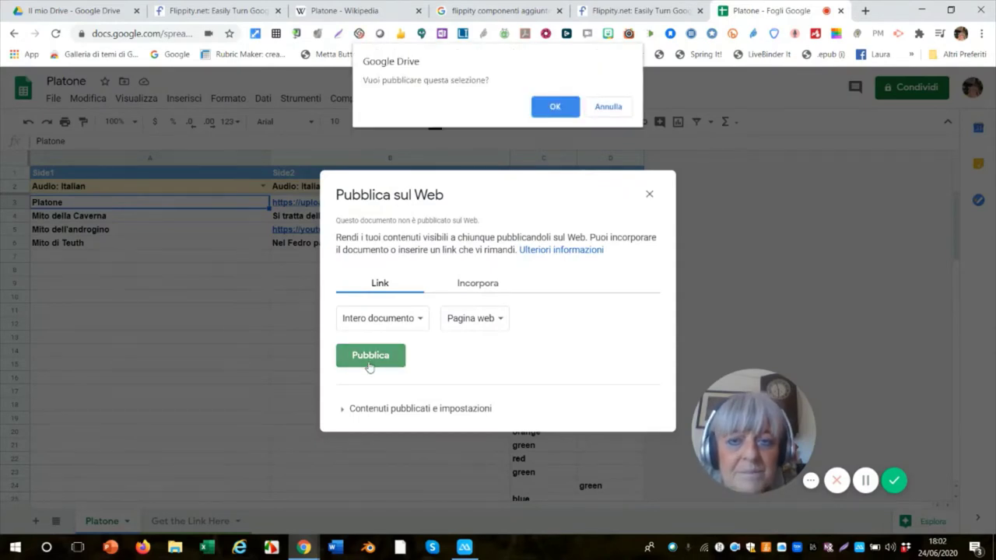
click(553, 108)
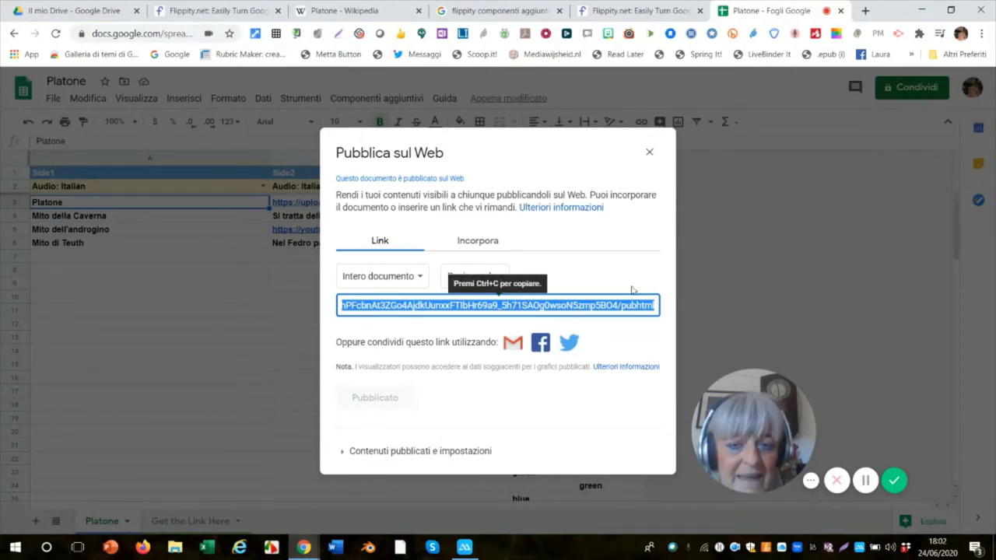
Step: View the embed code and the link sharing options of the published document, and close the publishing dialog
click(478, 242)
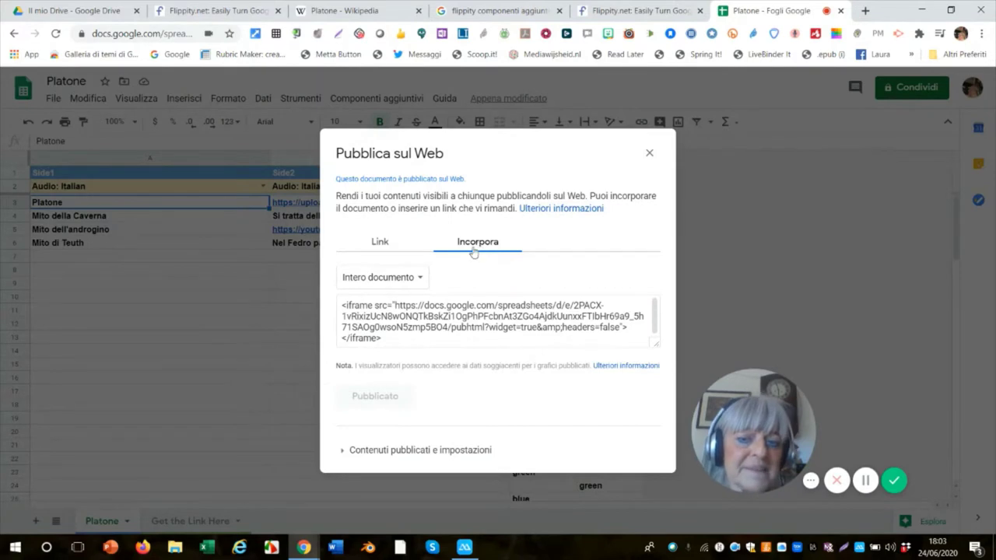
click(380, 246)
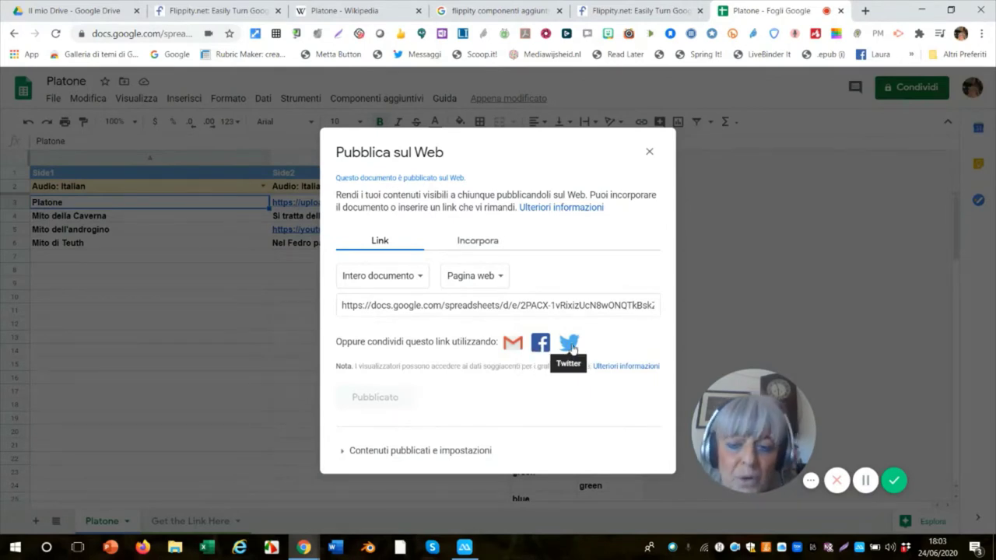
click(649, 151)
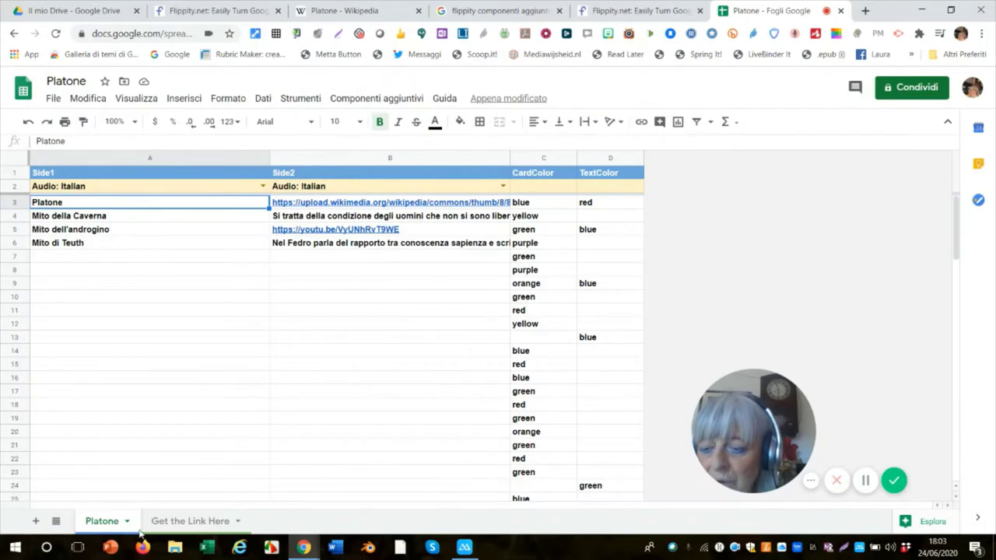
Step: Open the finished Flippity flashcards through the link given on the "Get the Link Here" sheet
click(192, 521)
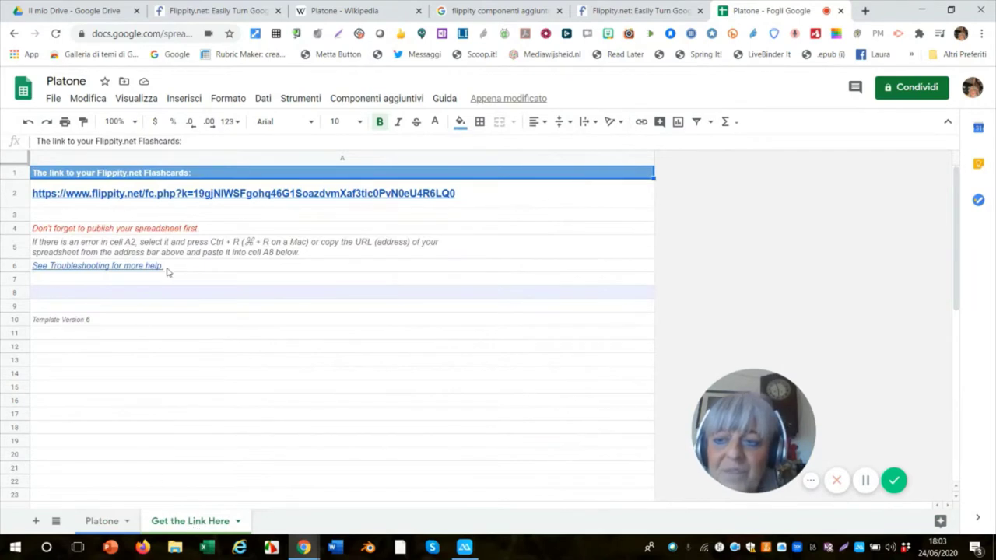
mouse_move(193, 199)
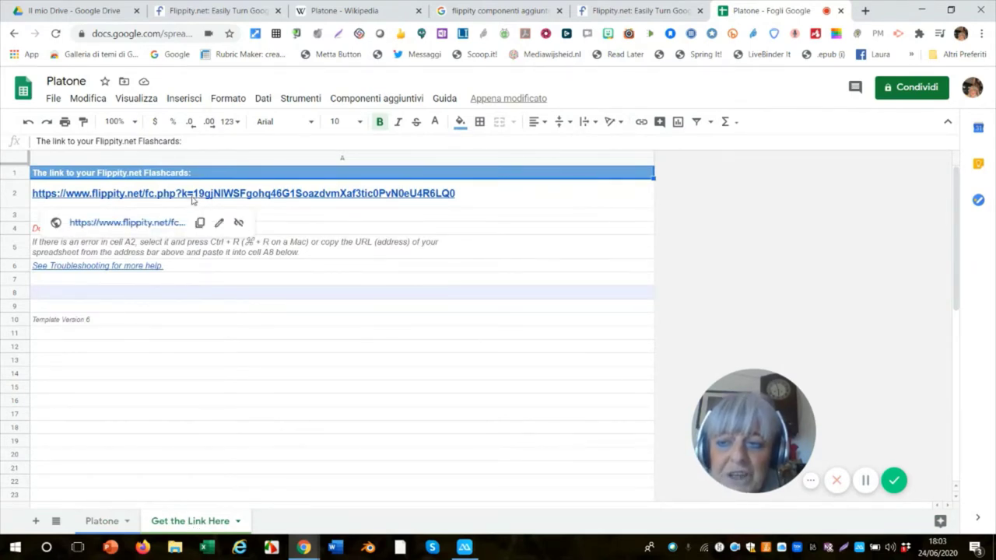
click(158, 225)
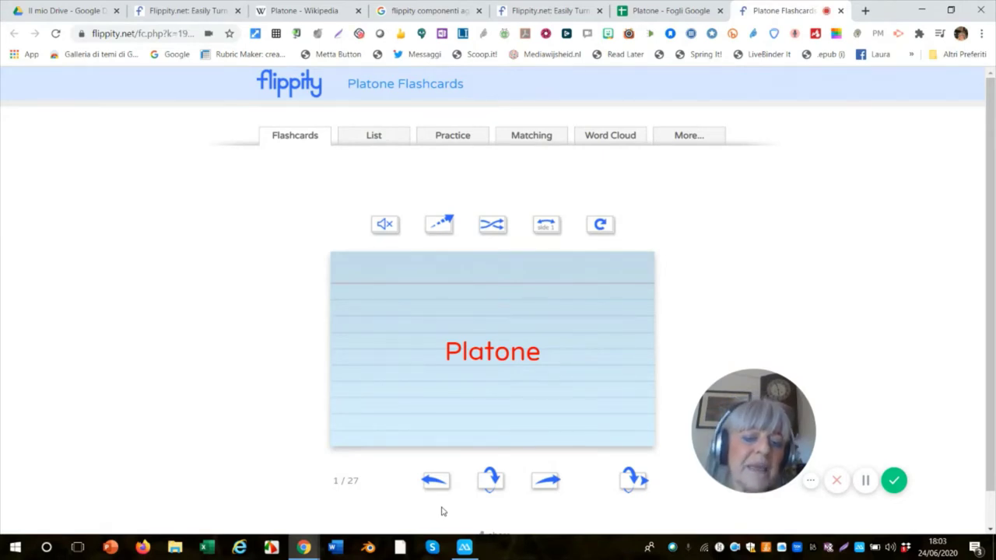
Step: Preview both sides of the first three flashcards, from "Platone" through "Mito della Caverna" to "Mito dell'androgino"
click(488, 481)
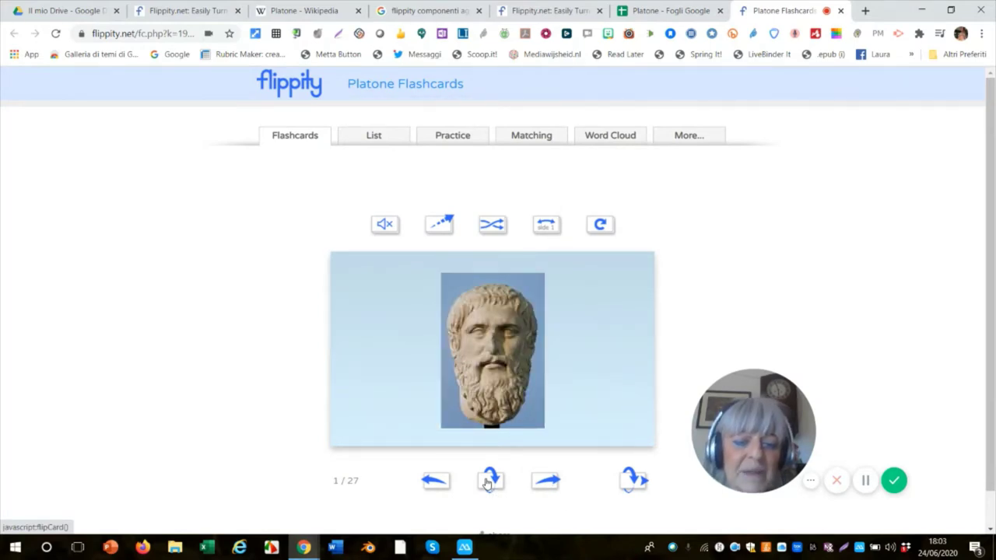
click(488, 481)
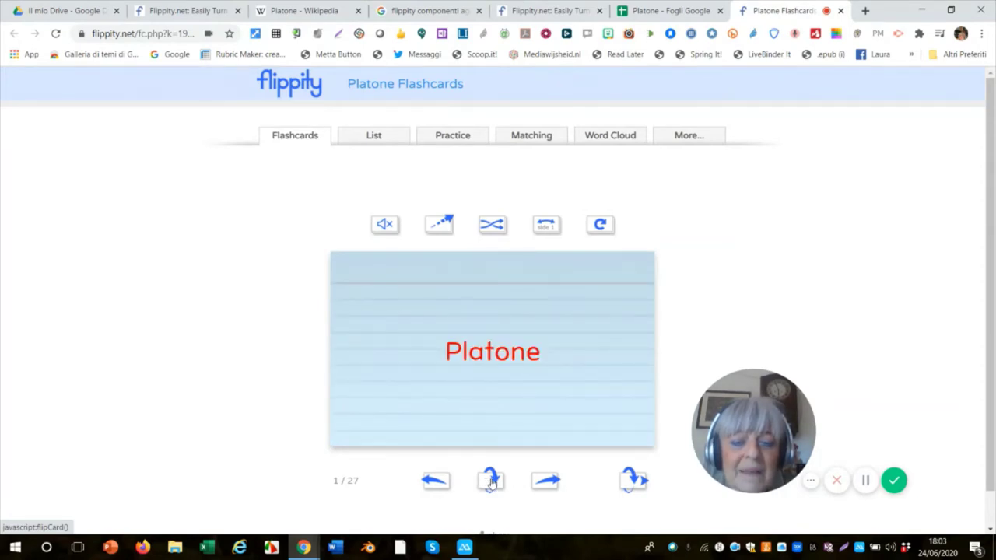
click(547, 481)
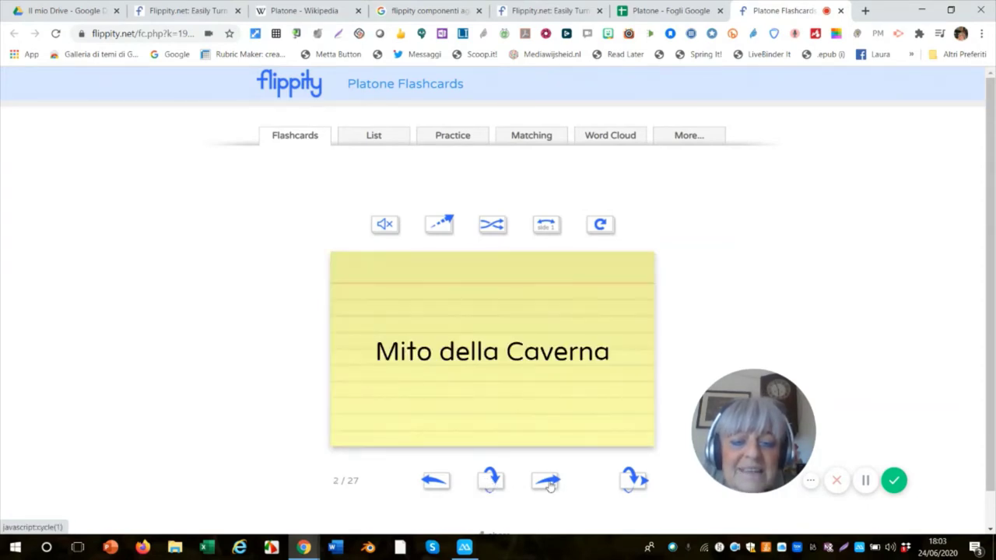
click(491, 482)
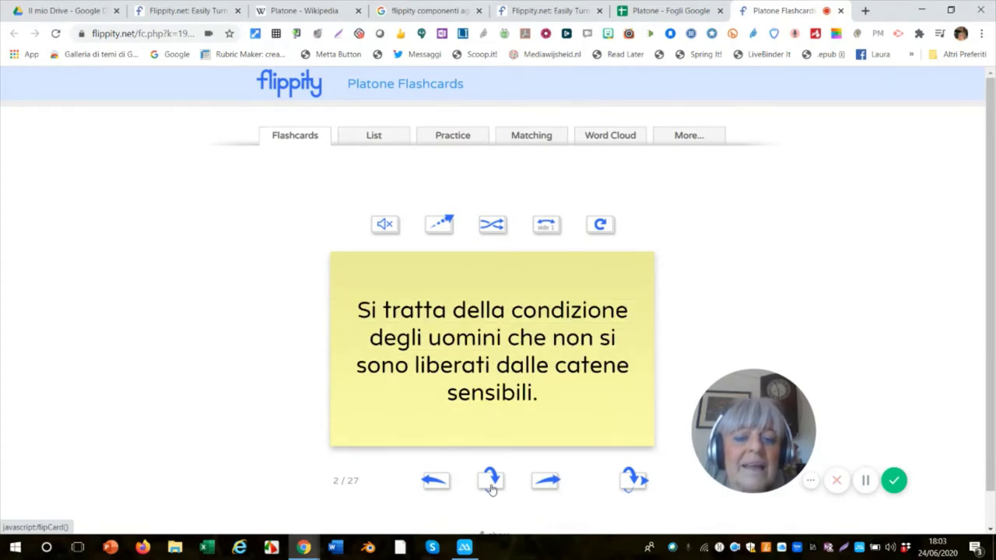
click(545, 482)
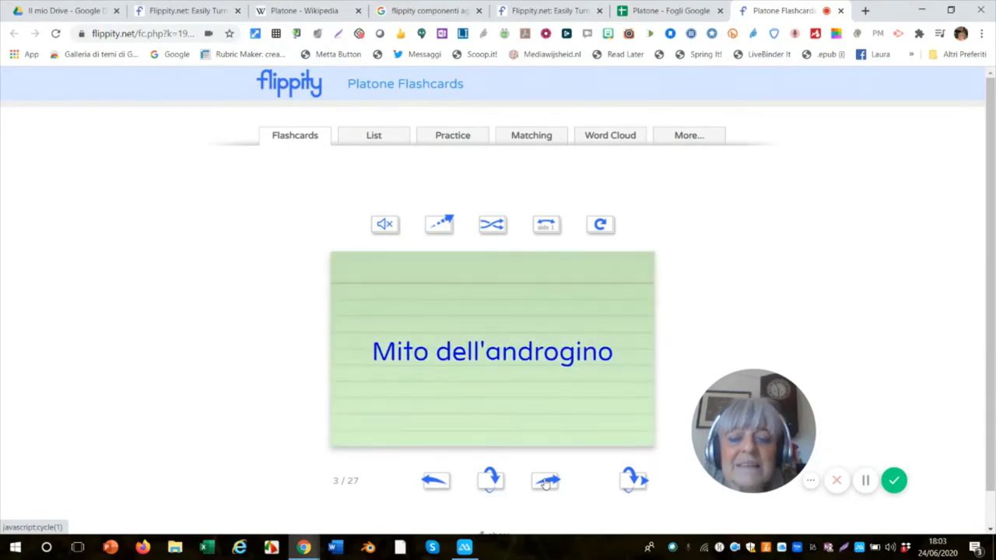
click(490, 482)
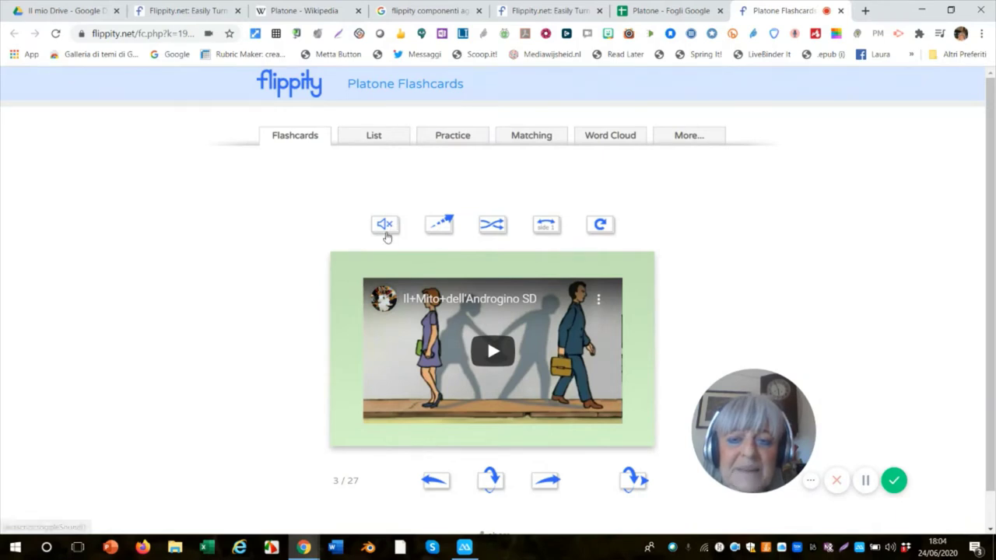
Step: Go back to the "Mito della Caverna" flashcard and turn the sound on
click(432, 481)
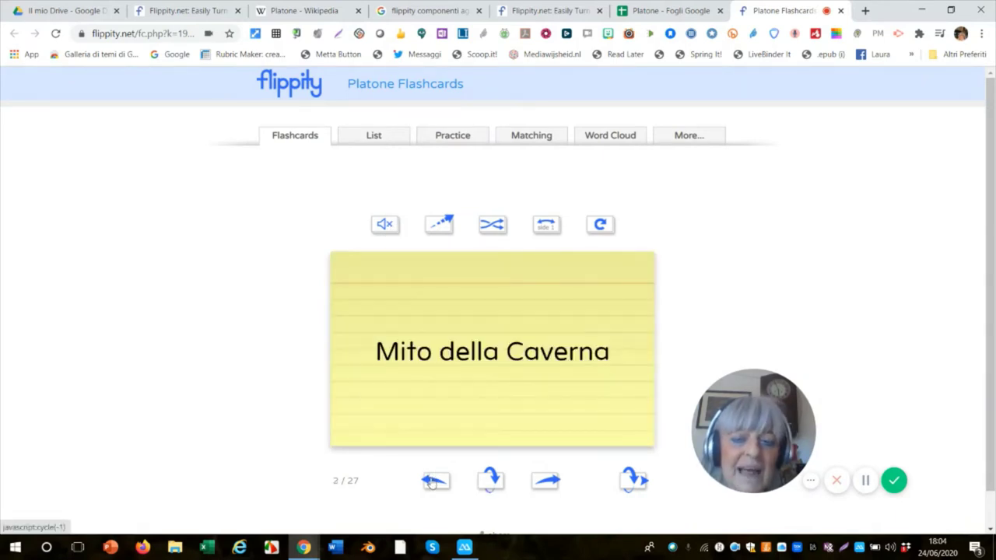
click(386, 225)
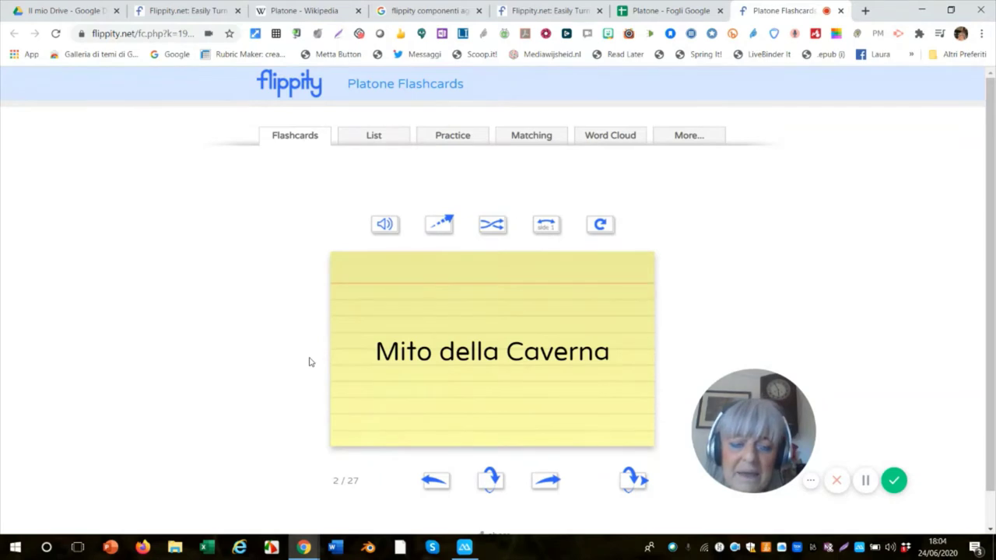
click(866, 482)
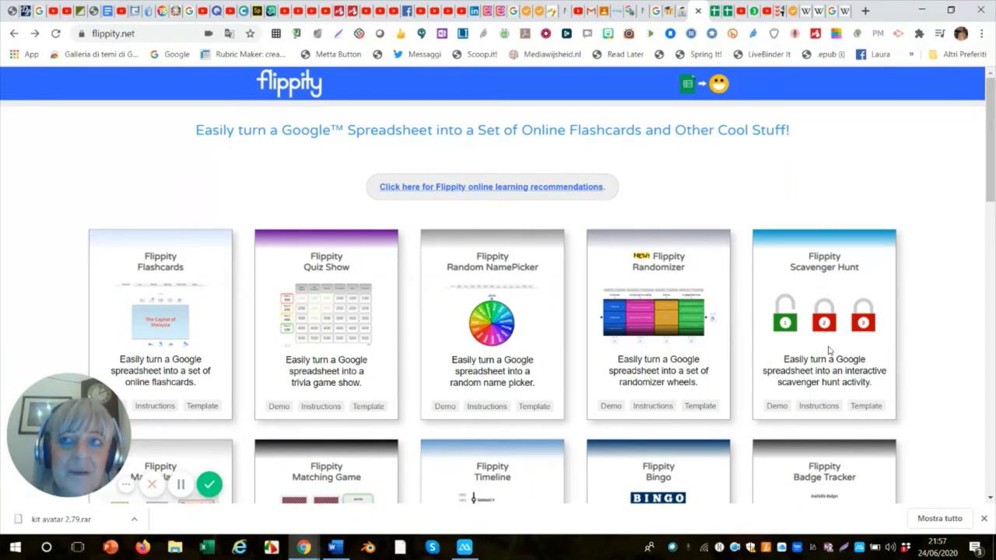
Step: View the Flippity Scavenger Hunt instructions, return to the activity list and create a personal copy of the Scavenger Hunt template
click(809, 407)
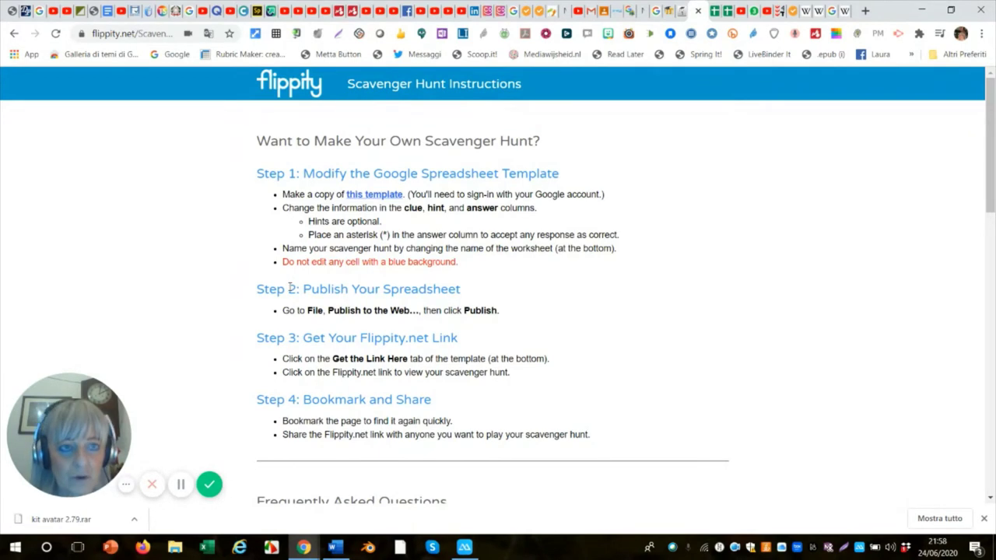
click(14, 34)
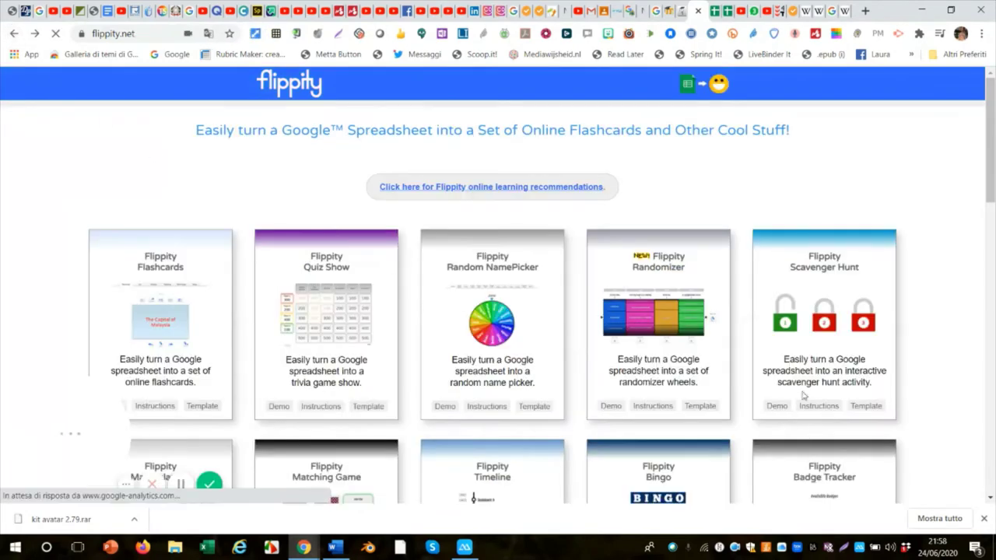
click(870, 408)
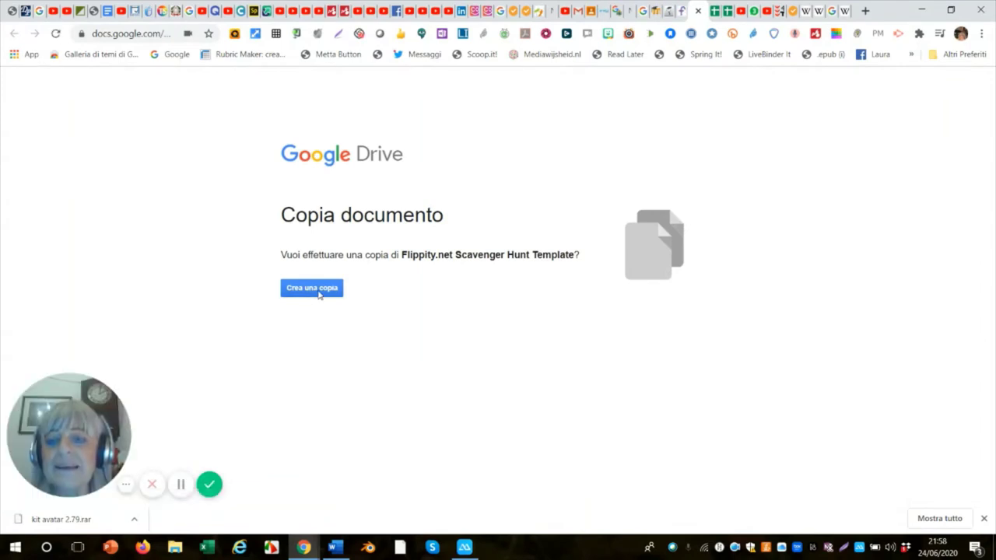
click(318, 293)
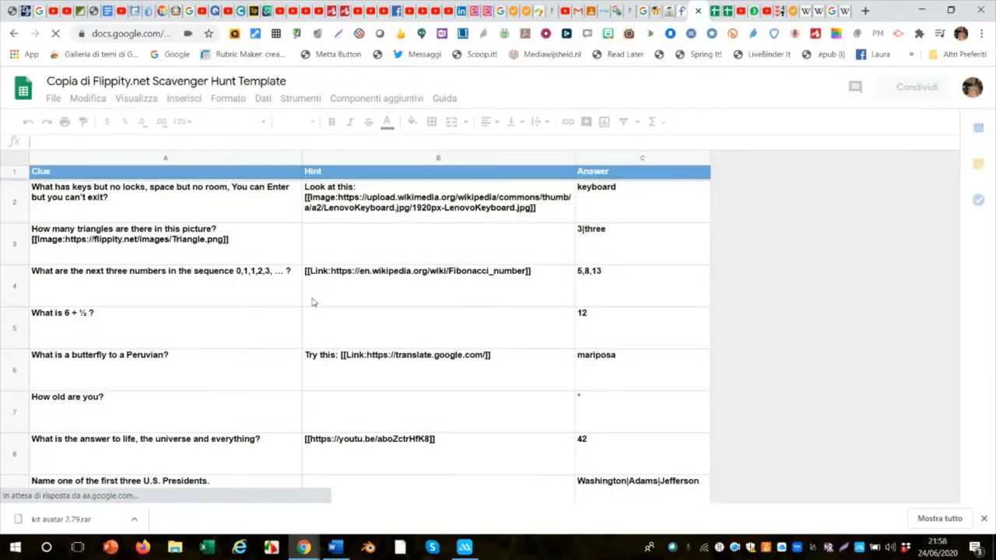
drag(74, 411, 819, 448)
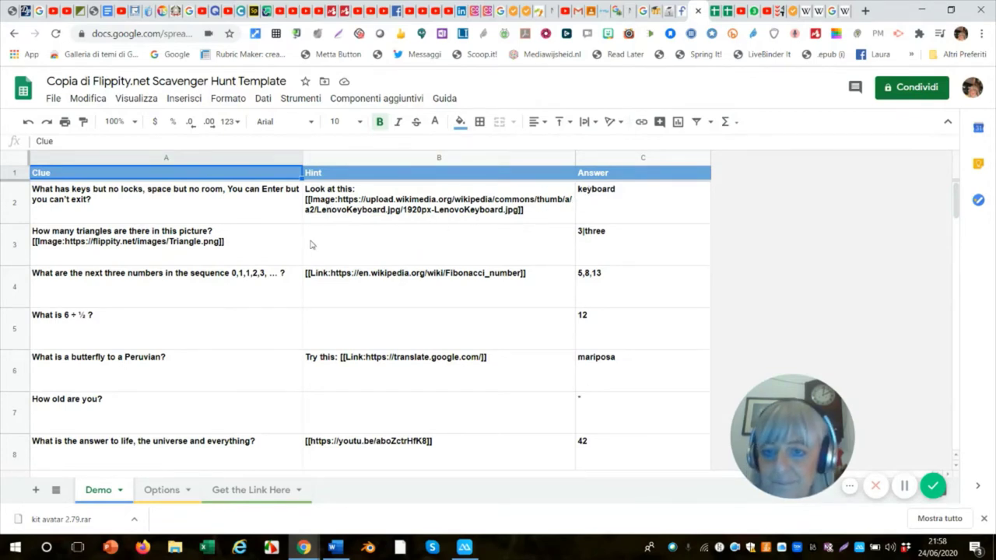
Step: Clear the sample text from the Clue and Answer columns of the Demo sheet, starting at row 2
drag(45, 189, 175, 436)
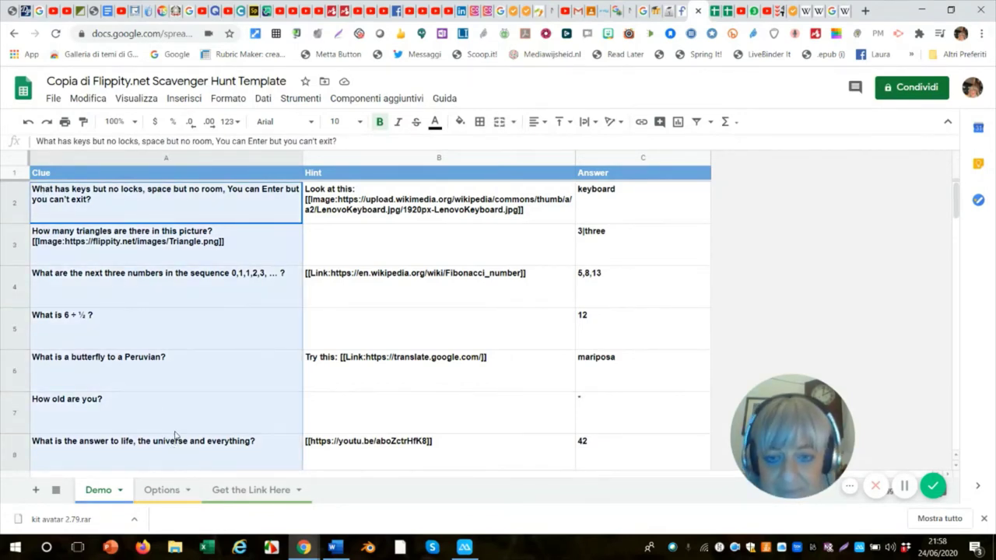
key(Delete)
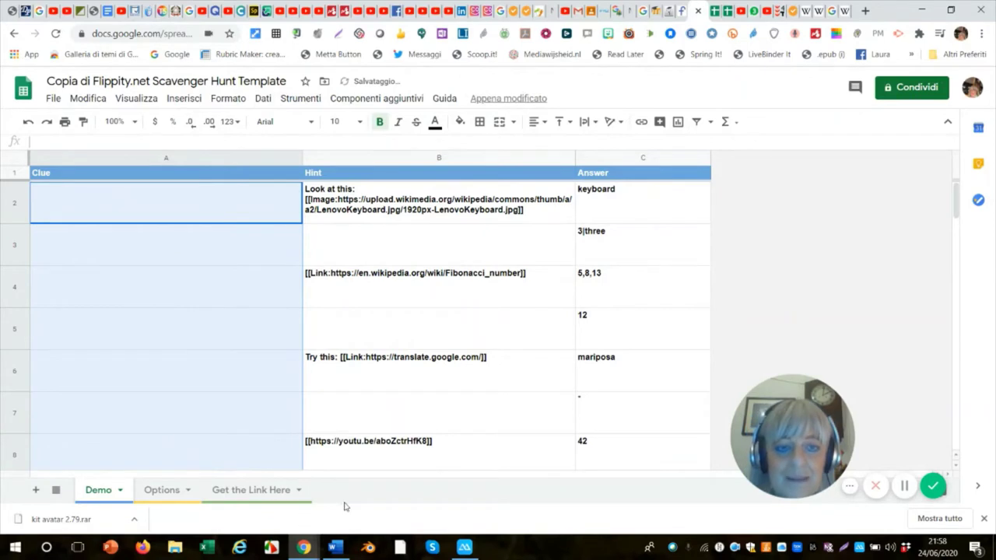
click(579, 190)
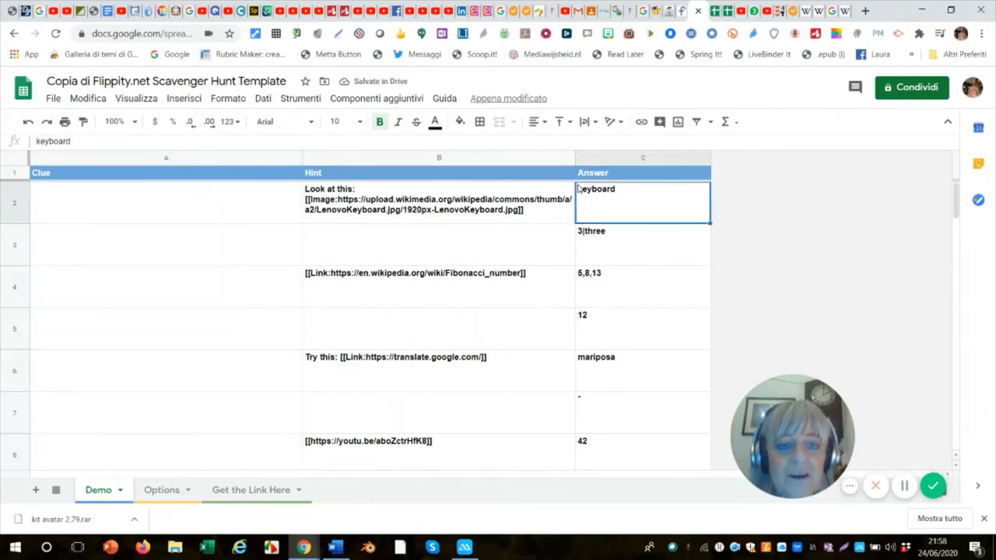
drag(583, 191, 637, 448)
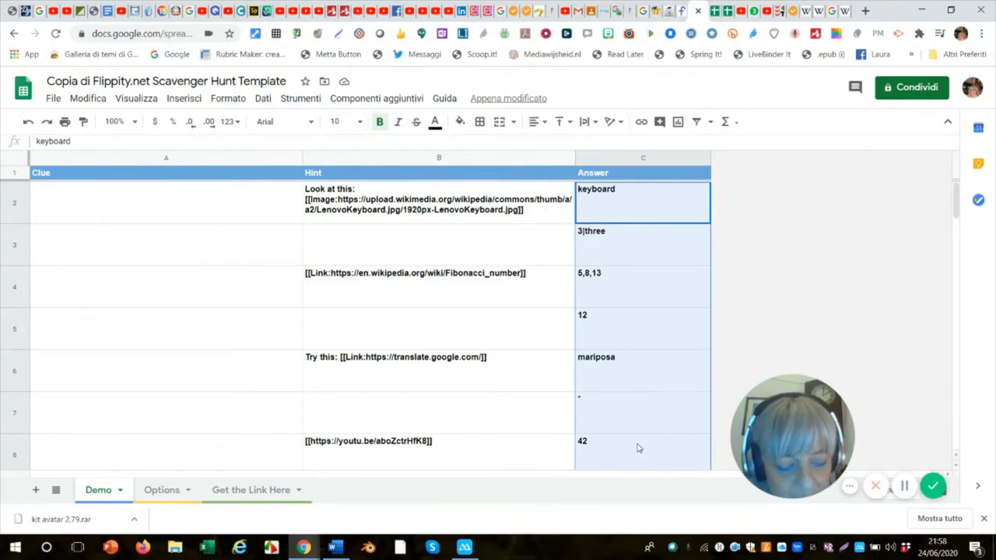
key(Delete)
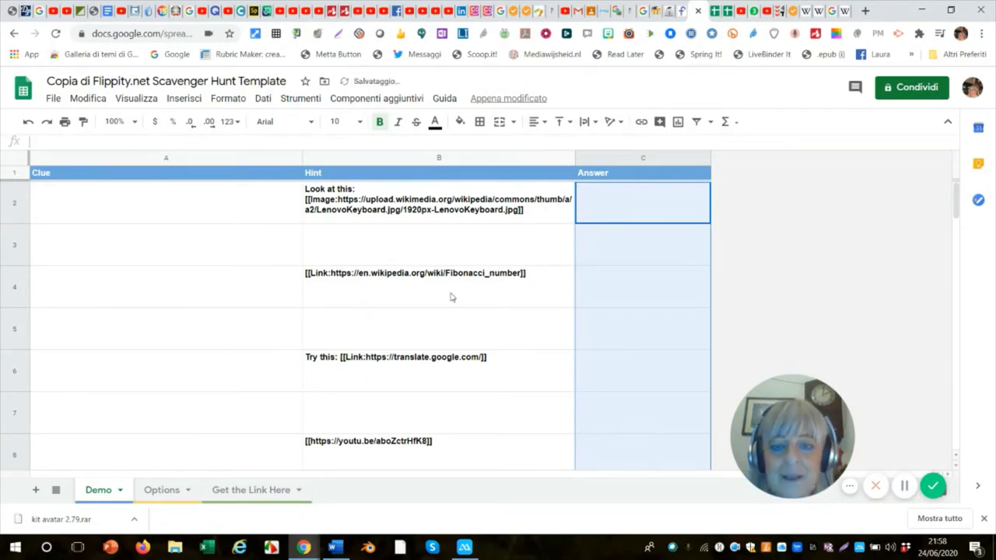
Step: Delete the words "Look at this:" from the row 2 hint, keeping its image link
click(361, 191)
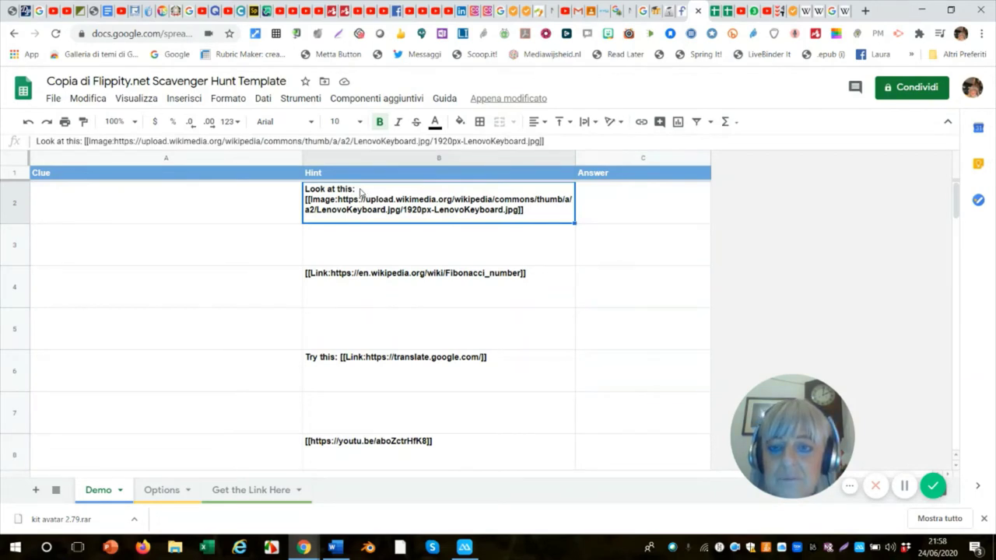
double_click(358, 191)
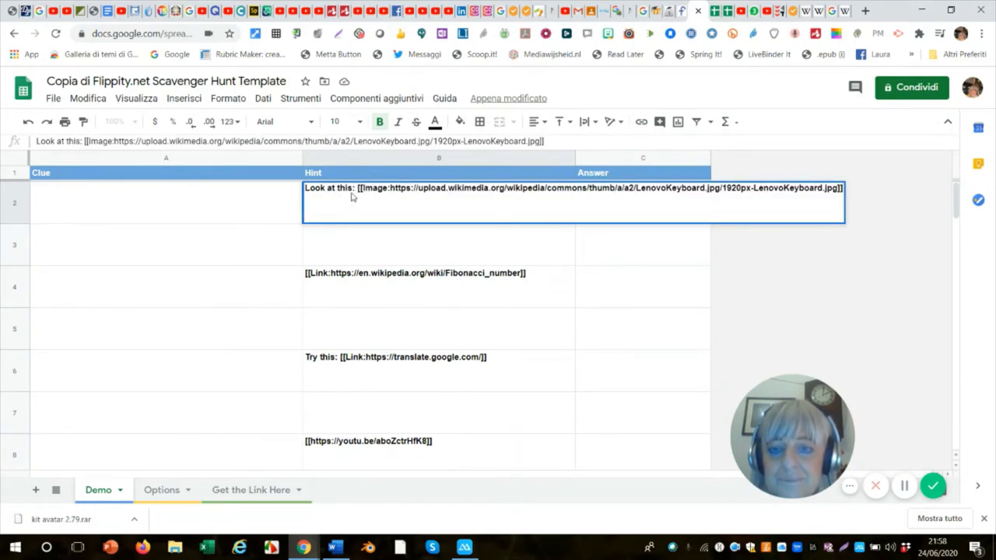
drag(356, 189, 285, 198)
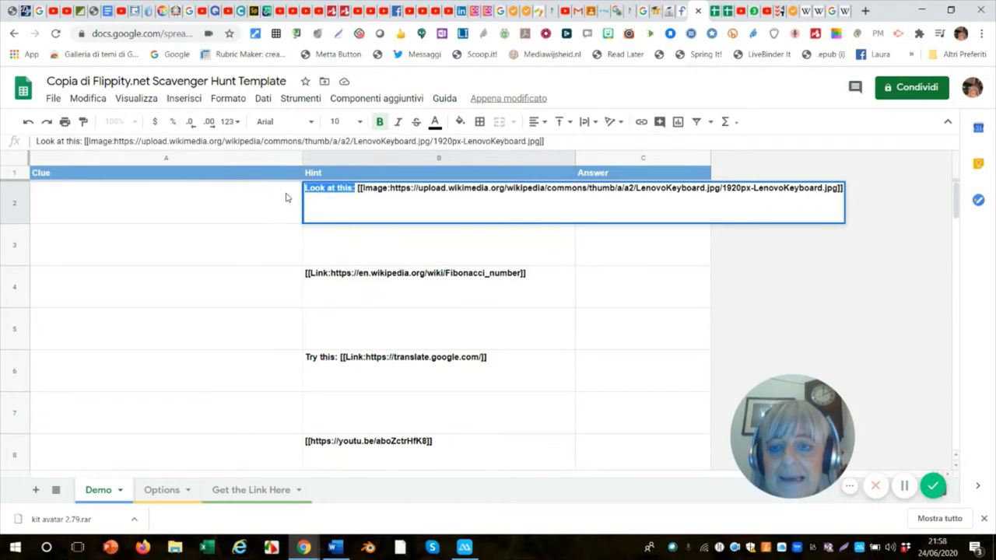
key(BackSpace)
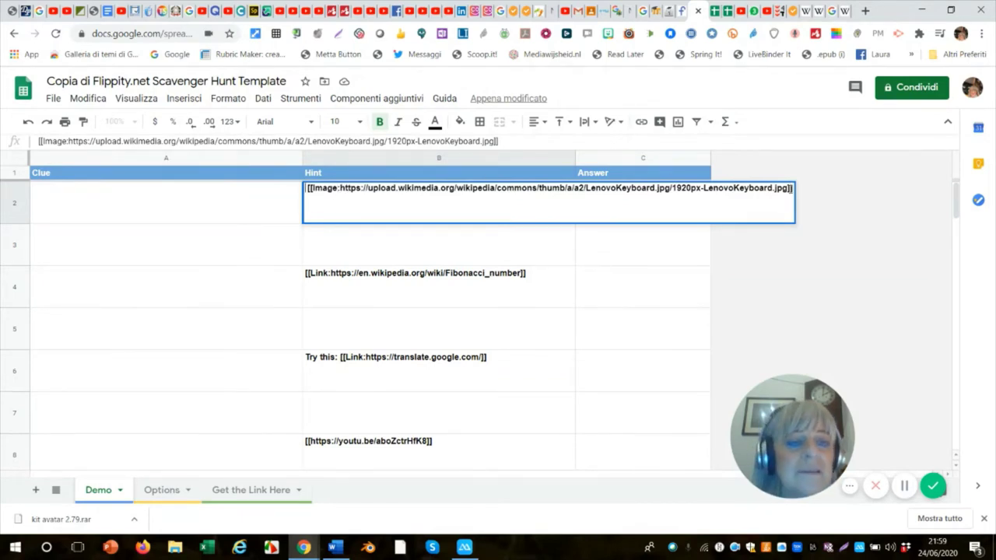
Step: Enter "Come si chiama la dea della caccia?" as the clue in row 2
click(80, 200)
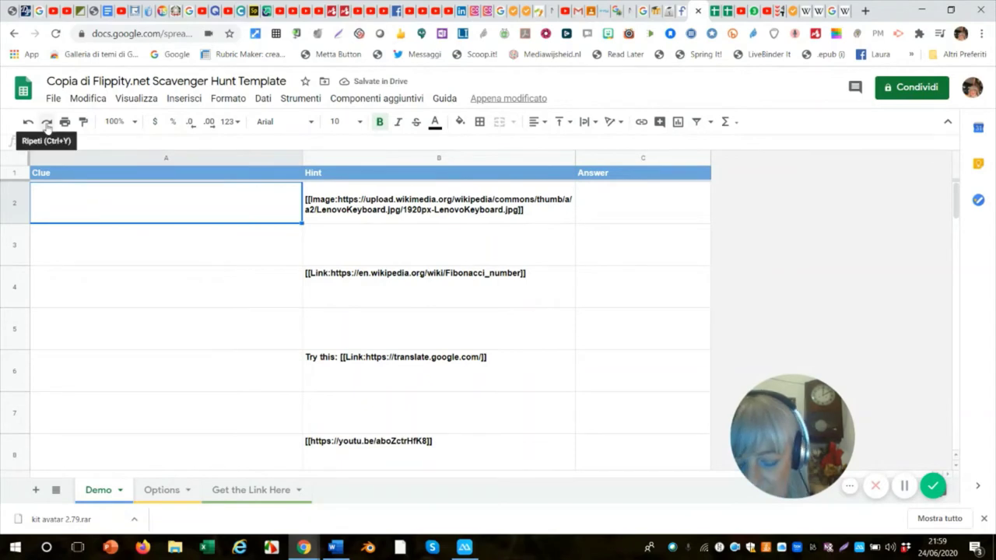
text(CH)
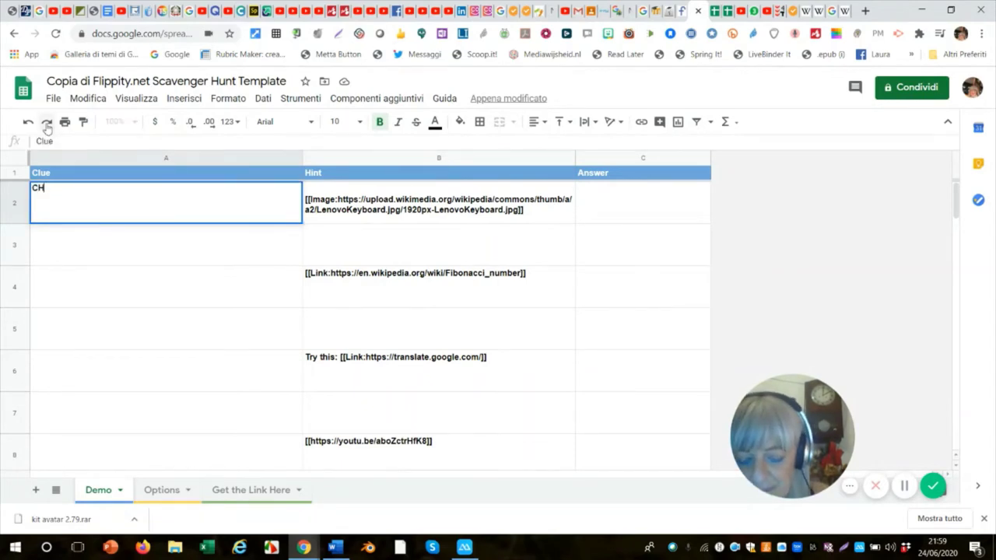
text(C)
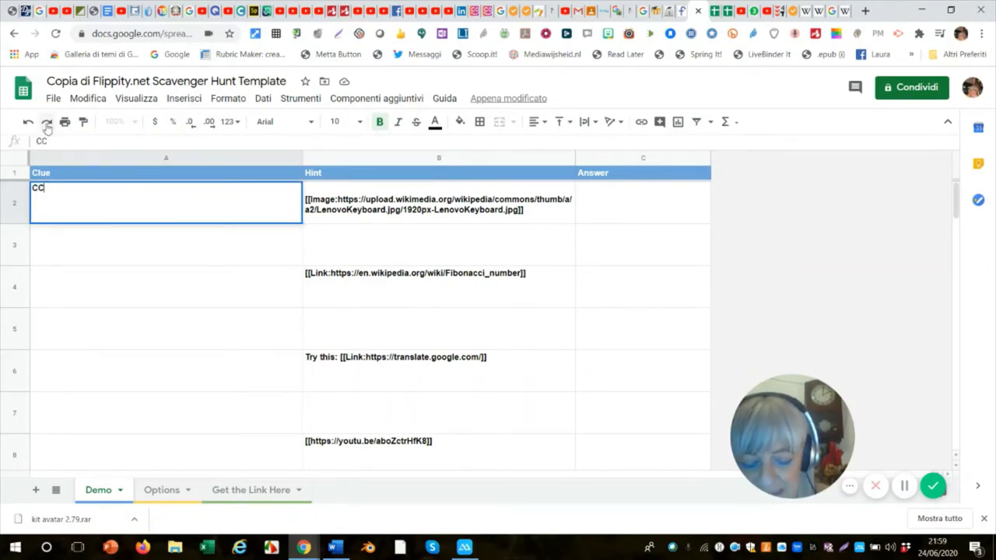
text(ome si chiama la dea)
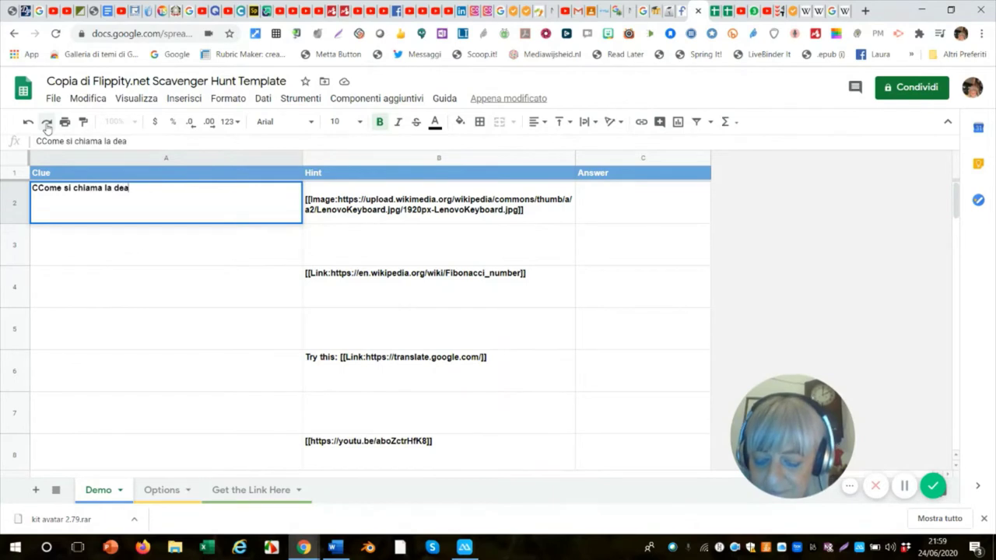
text( della caccia?)
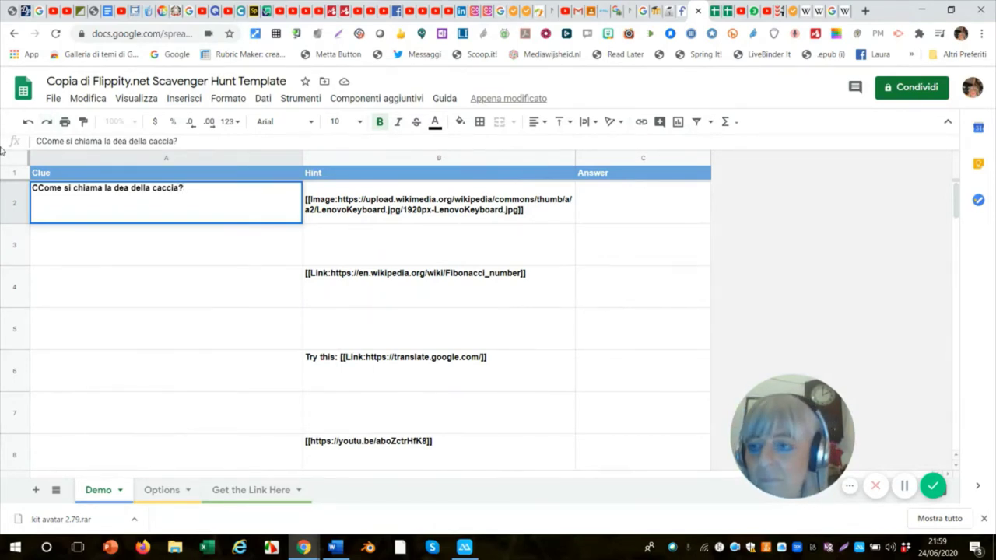
click(38, 191)
key(BackSpace)
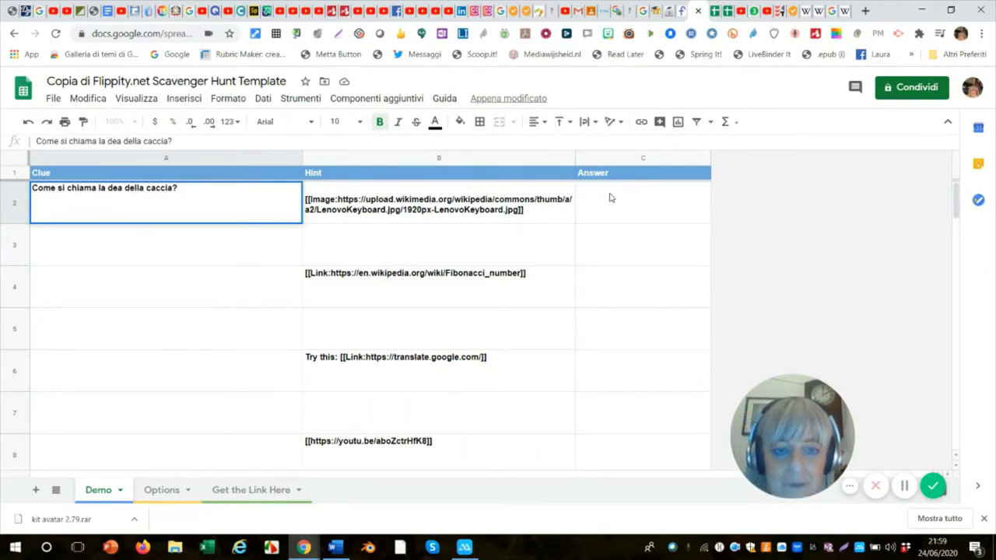
Step: Enter "*Artemide" as the answer in row 2
click(607, 202)
text(Ar)
key(BackSpace)
key(BackSpace)
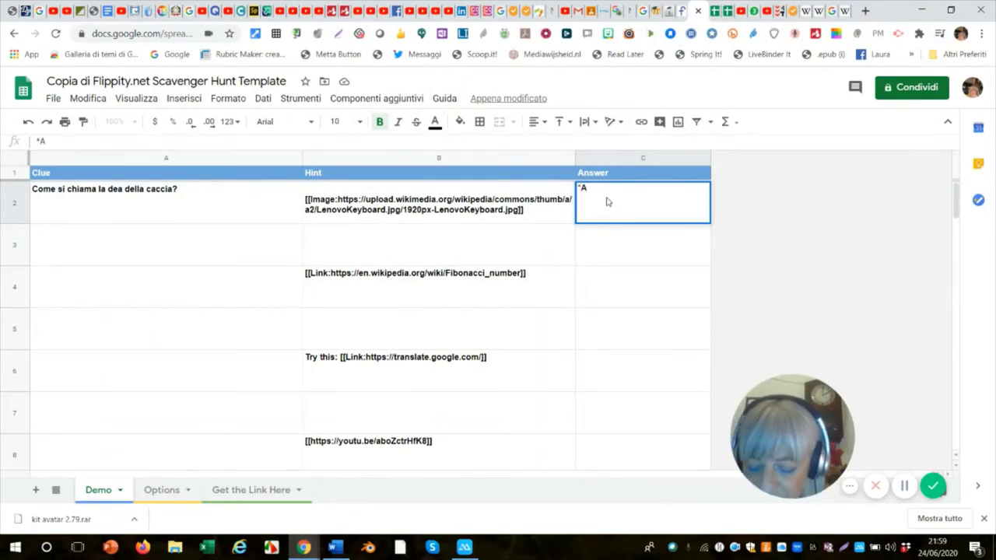
text(e)
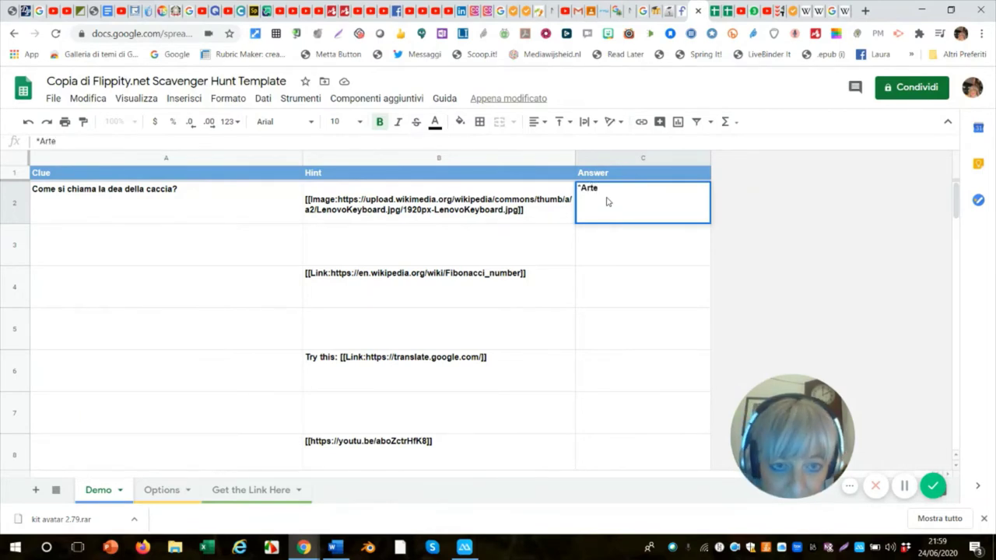
text(mide)
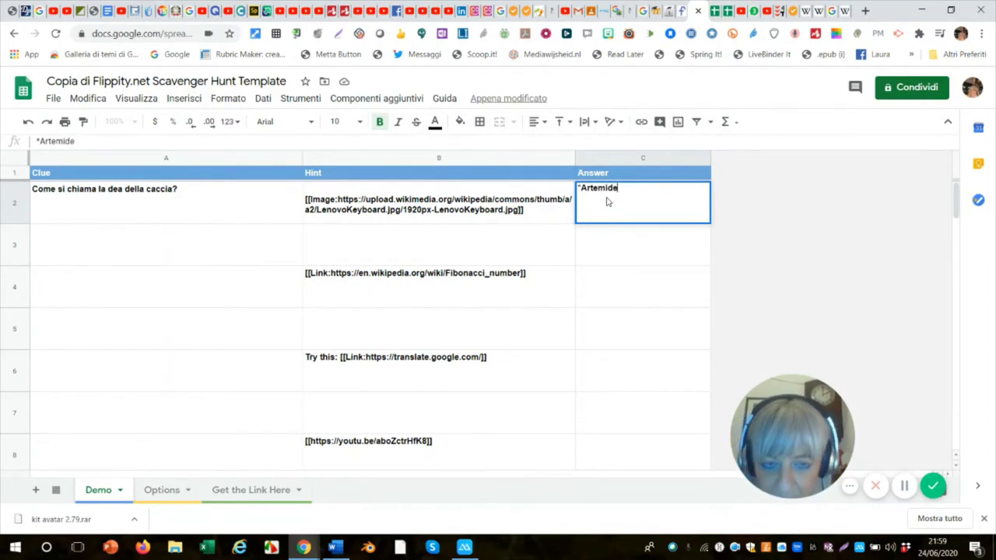
click(457, 206)
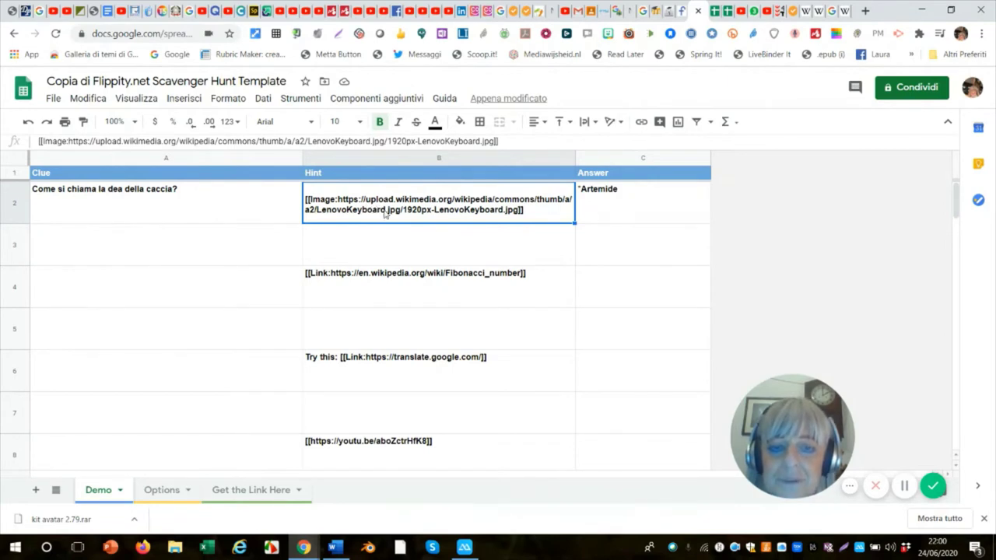
click(904, 485)
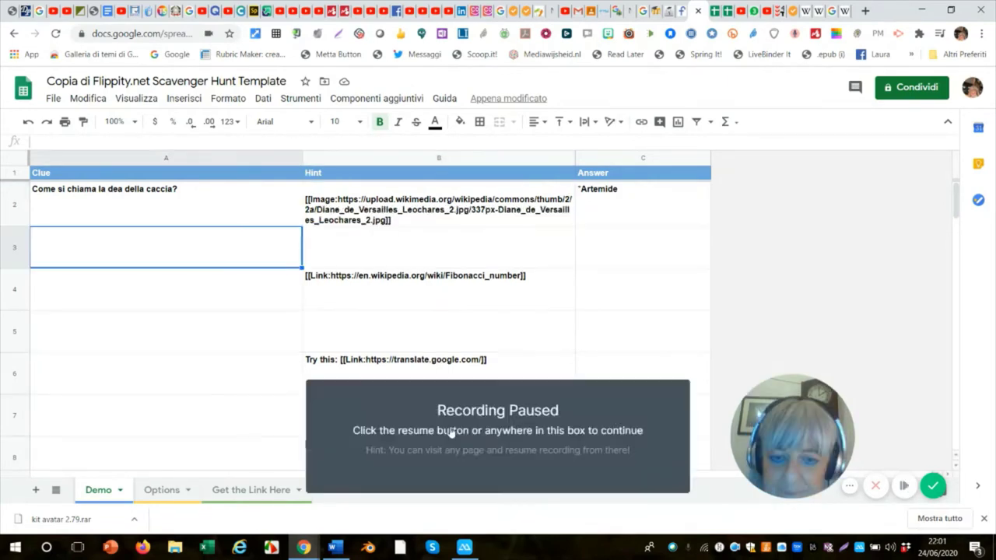
click(447, 432)
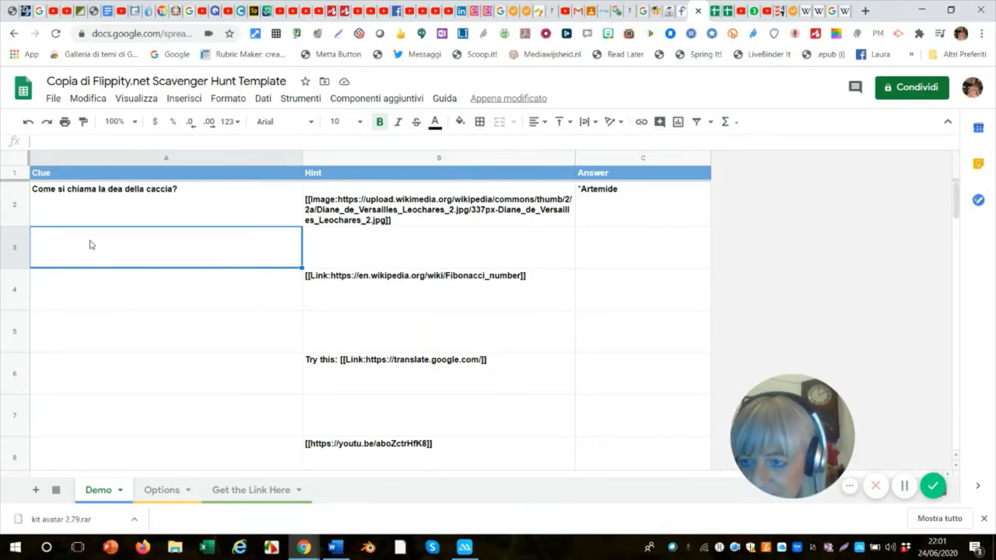
Step: Enter "Chi ha scritto il Decamerone?" as the clue in row 3
double_click(65, 255)
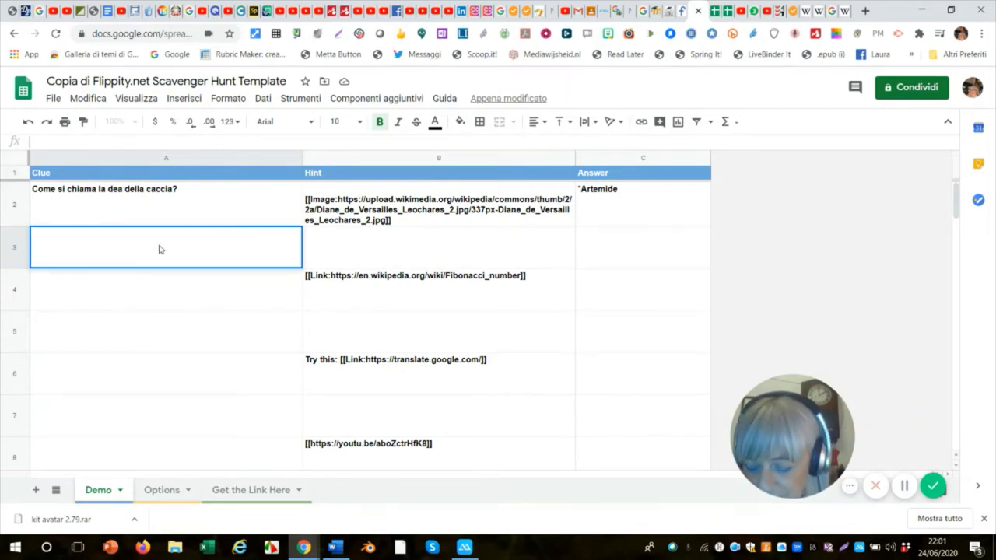
text(Chi)
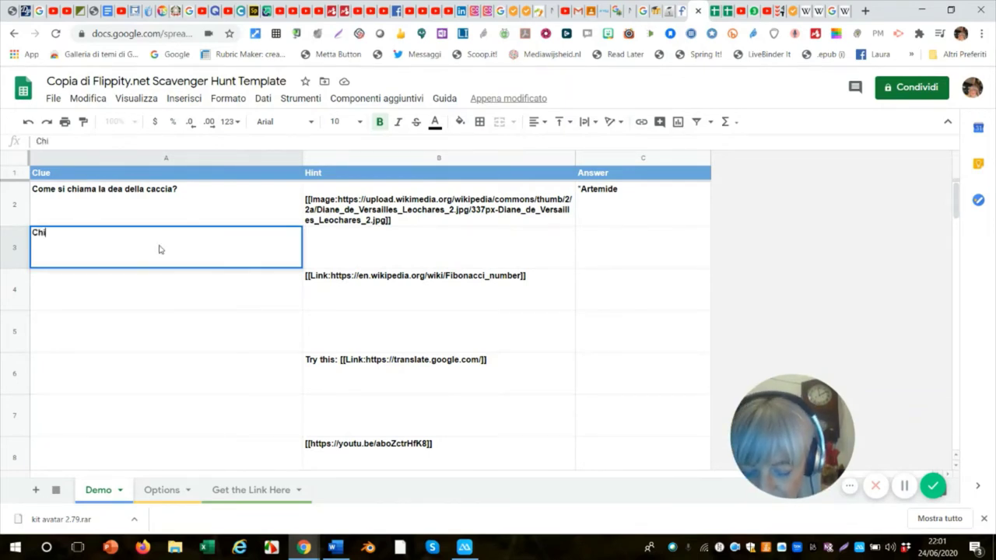
text( ha scr)
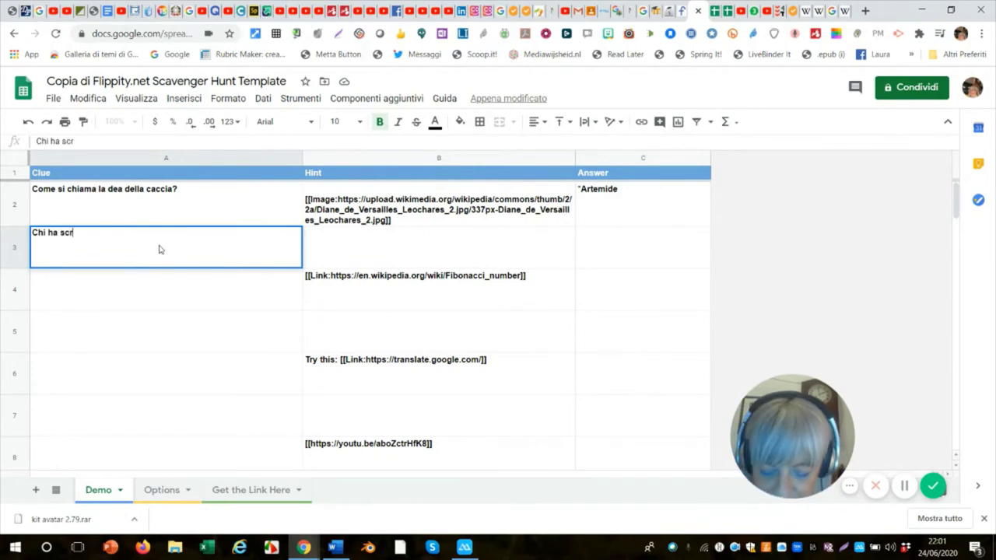
text(itto )
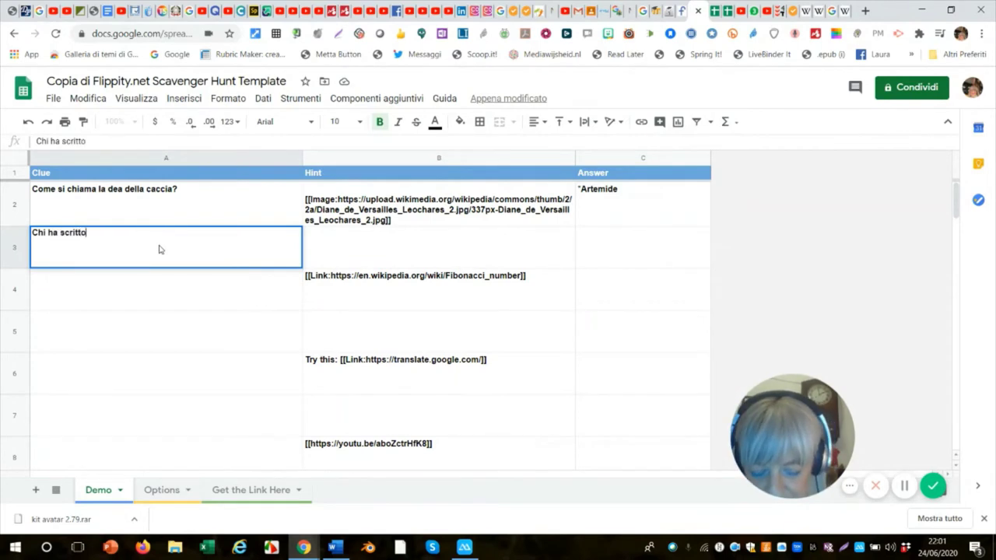
text(il D)
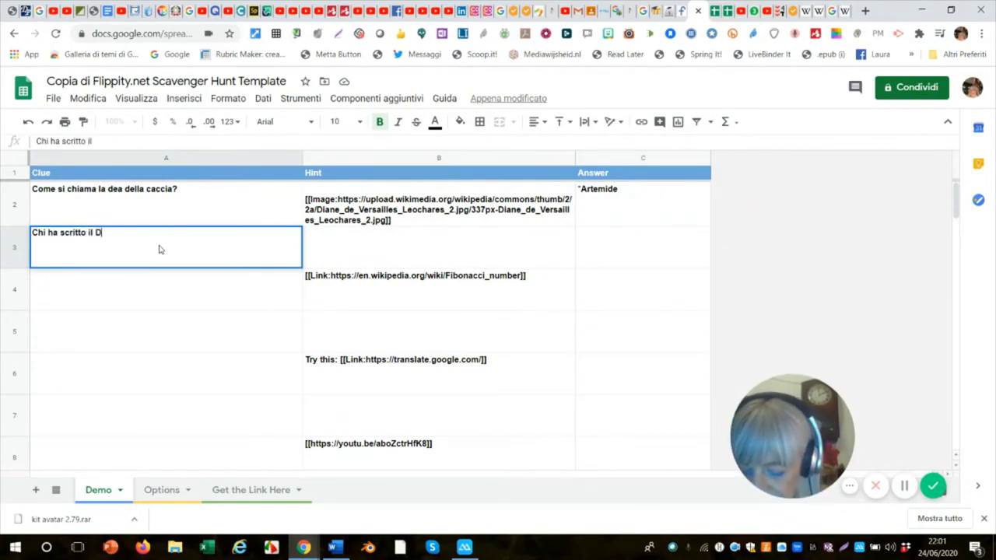
text(ecame)
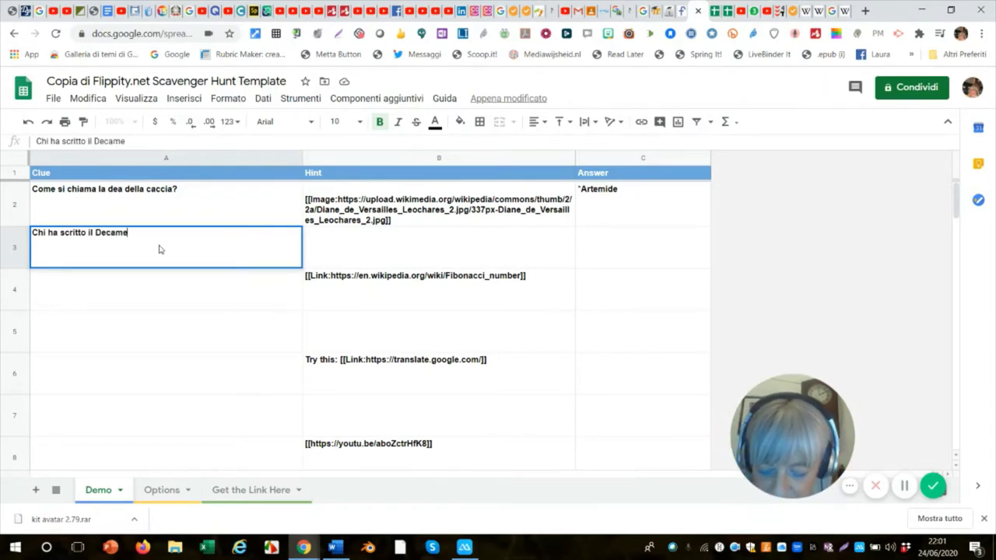
text(rone)
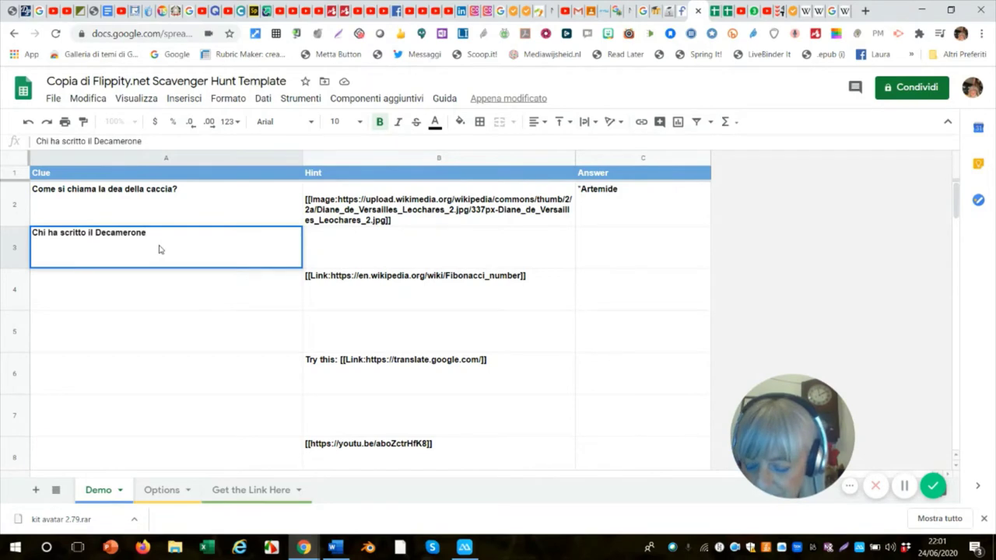
text(?)
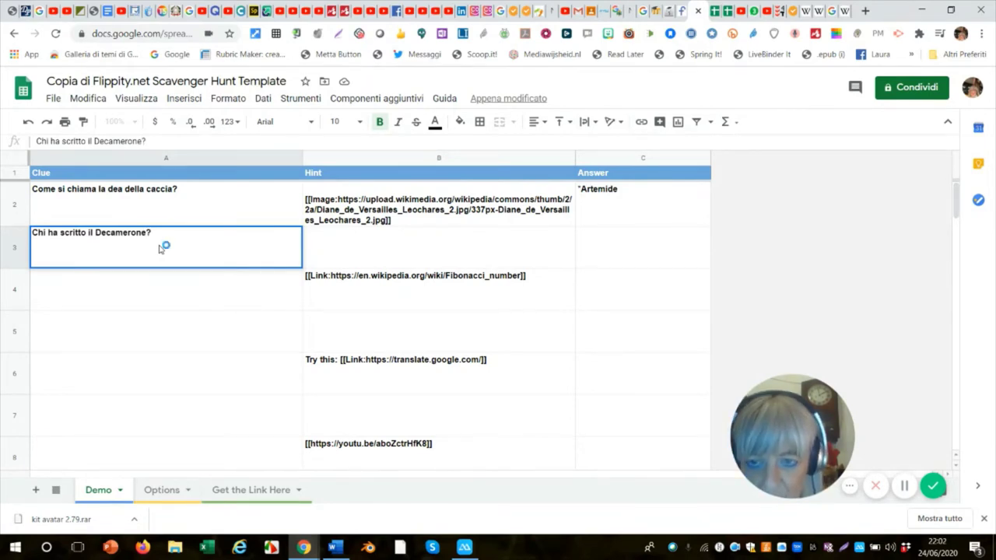
Step: Enter "*Boccaccio" as the answer in row 3
click(592, 252)
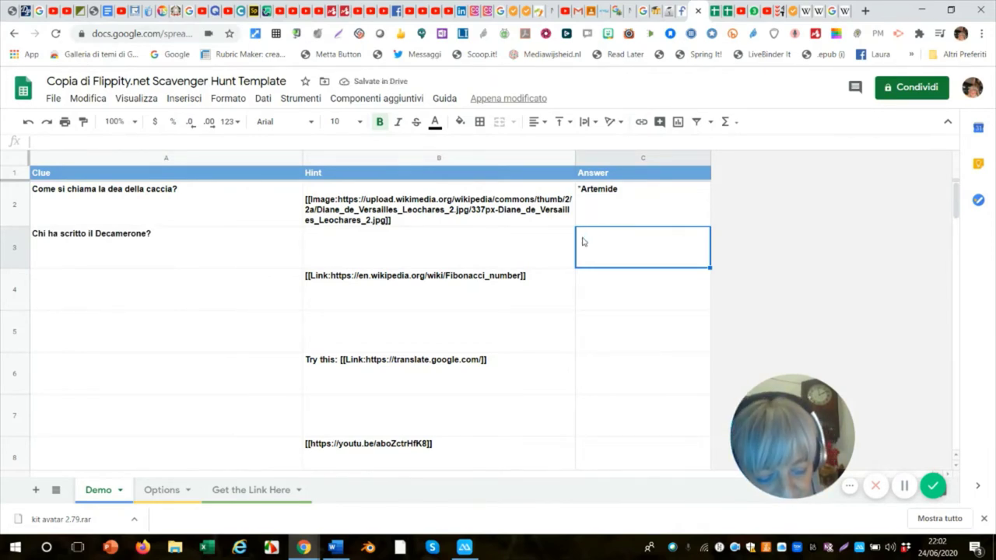
double_click(582, 242)
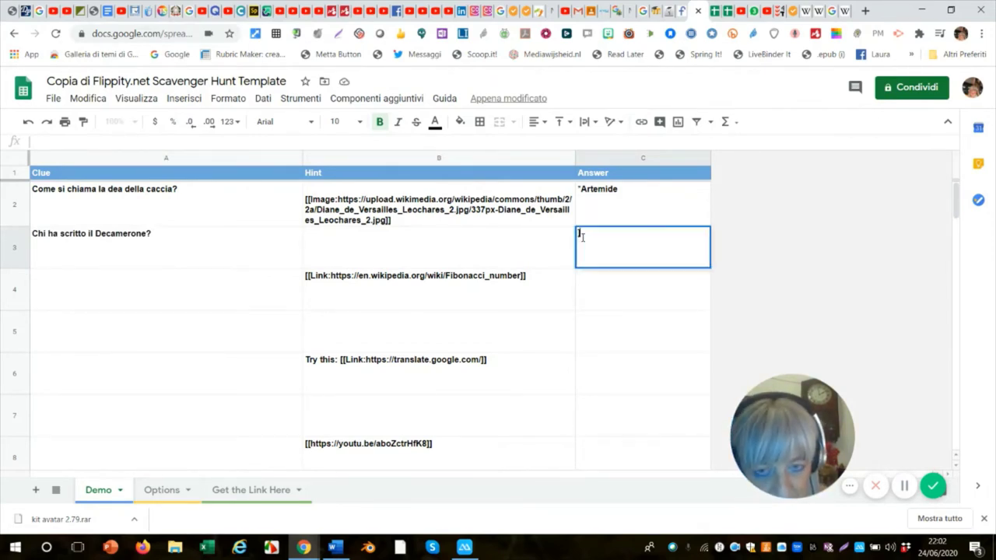
key(BackSpace)
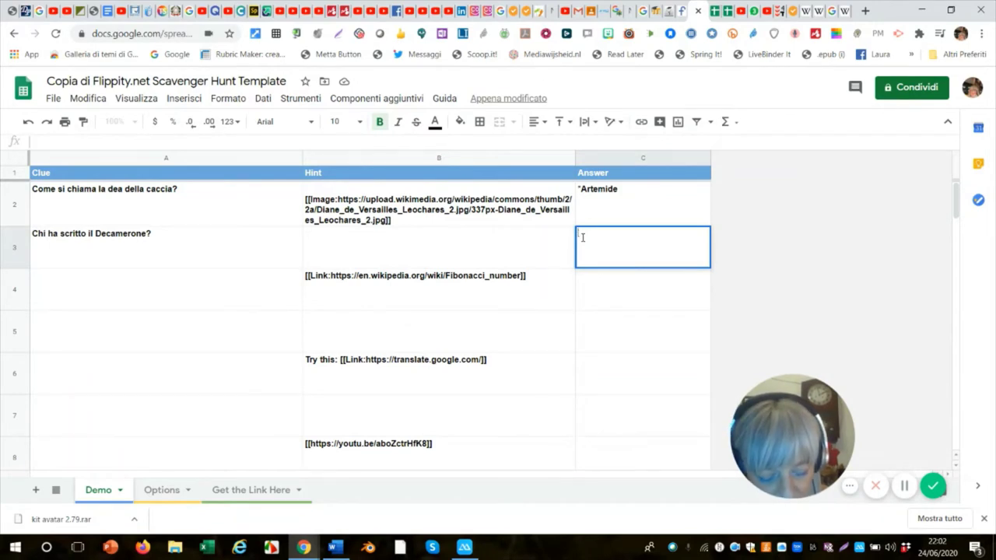
text(')
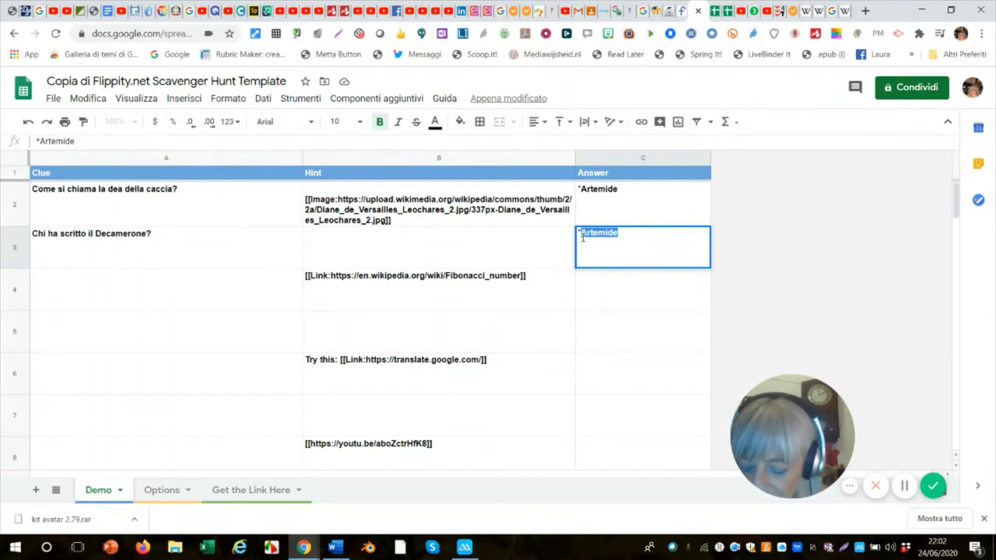
text(B)
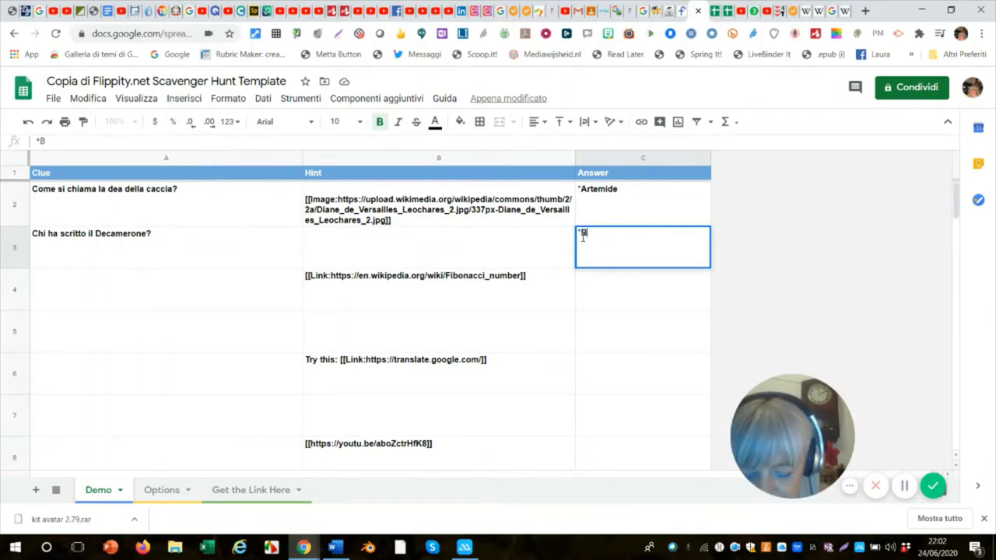
text(occaccio)
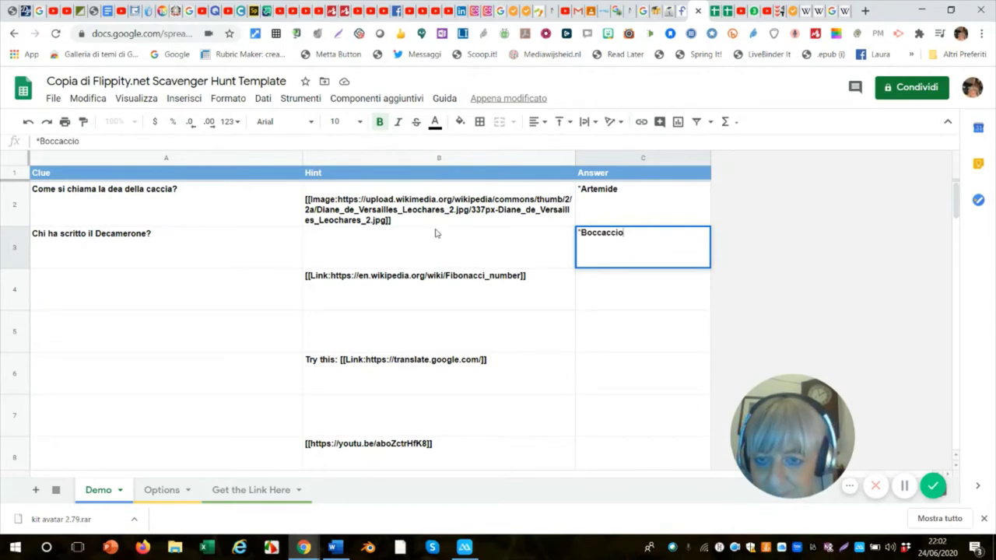
click(357, 248)
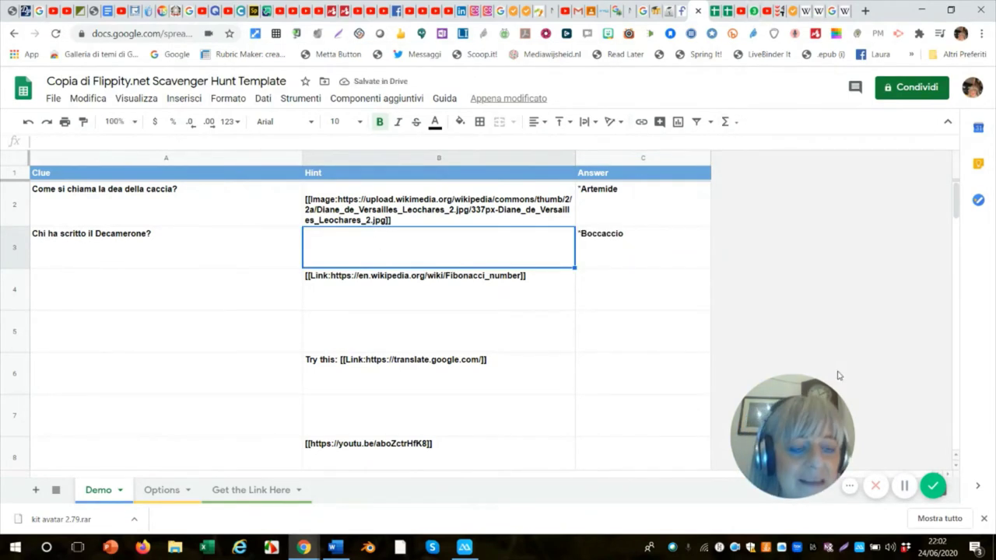
click(903, 487)
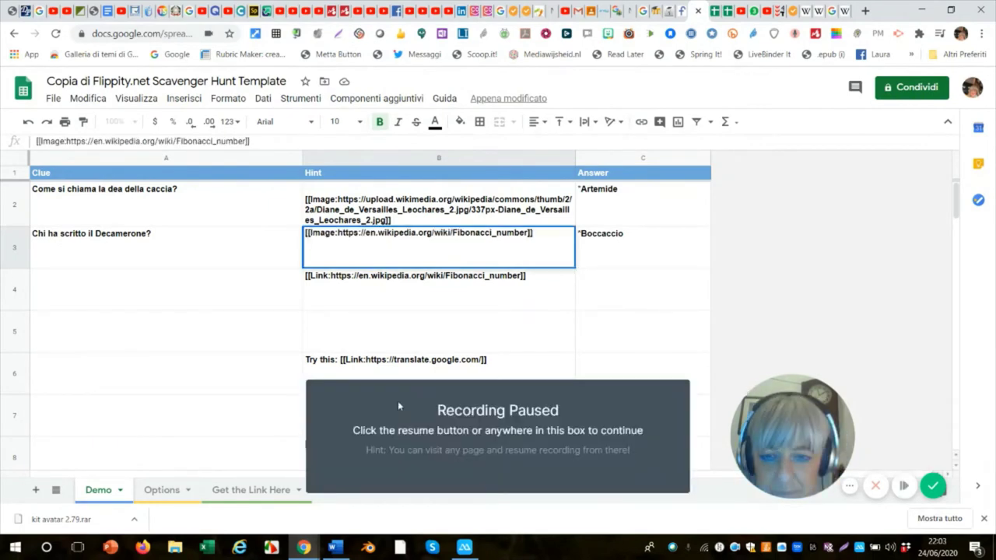
click(397, 401)
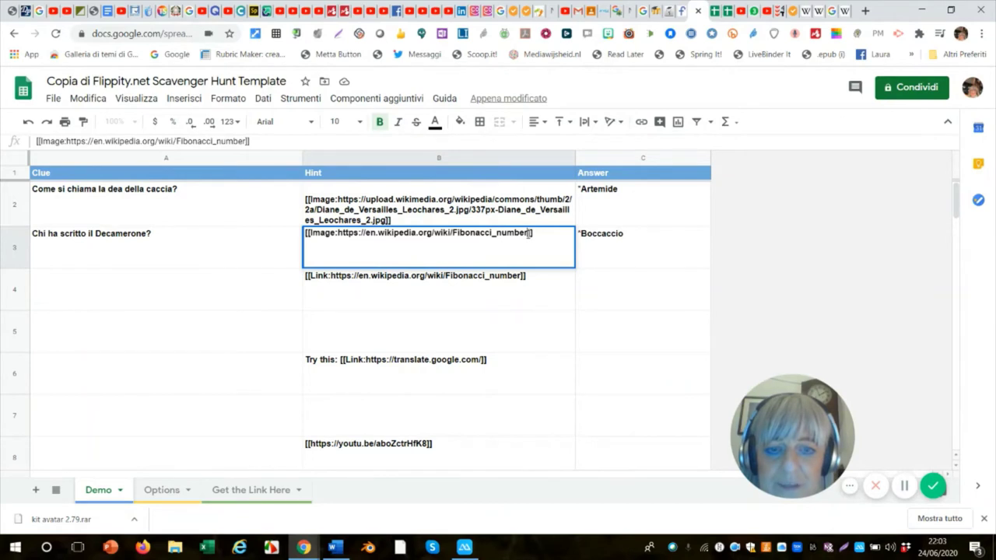
drag(528, 233, 339, 234)
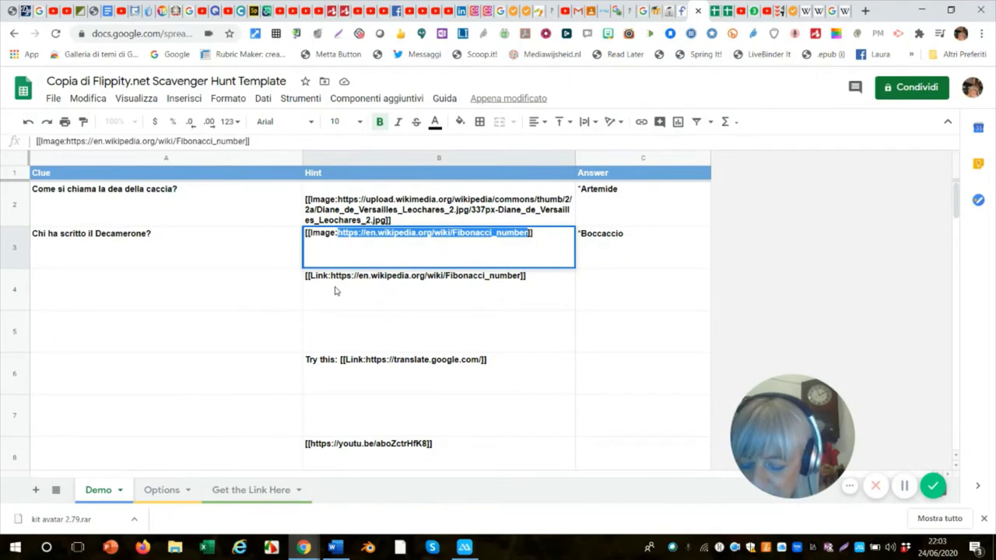
text(https://upload.wikimedia.org/wikipedia/commons/thumb/2/29/Andrea_del_Castagno_Giovanni_Boccaccio_c_1450.jpg/330px-Andrea_del_Castagno_Giovanni_Boccaccio_c_1450.jpg)
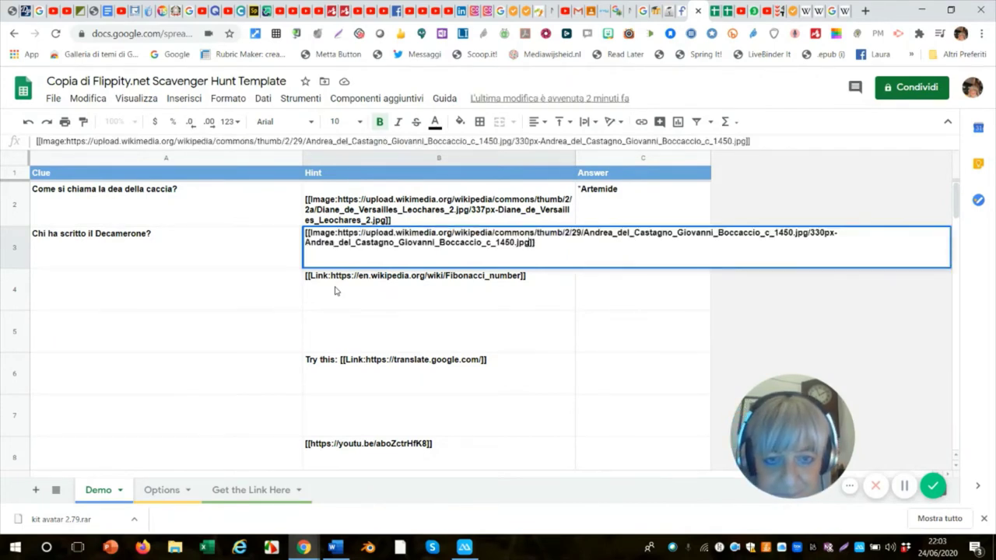
Step: Enter "Chi ha scritto l'Inferno" as the clue in row 4 and dismiss the chat notification
click(112, 294)
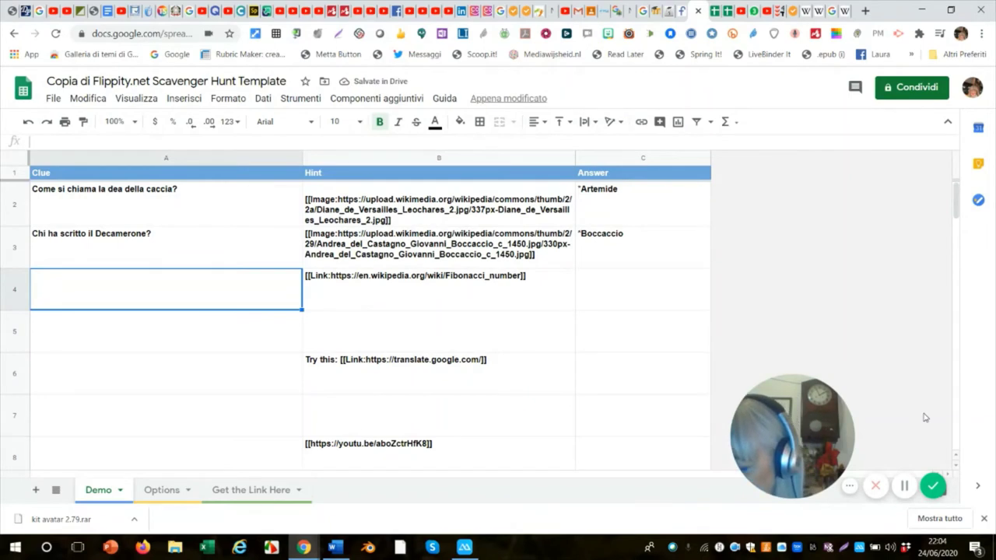
text(Ch)
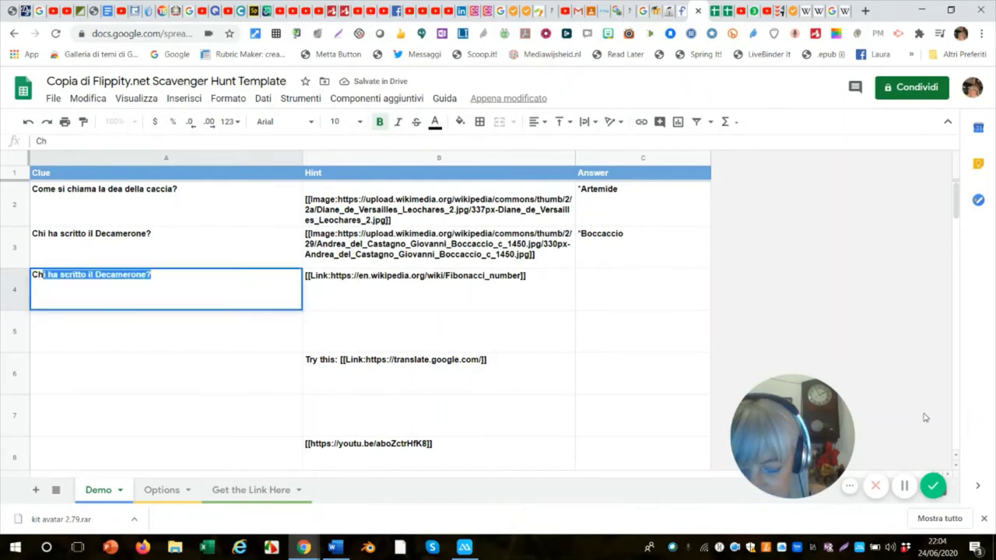
text(i ha )
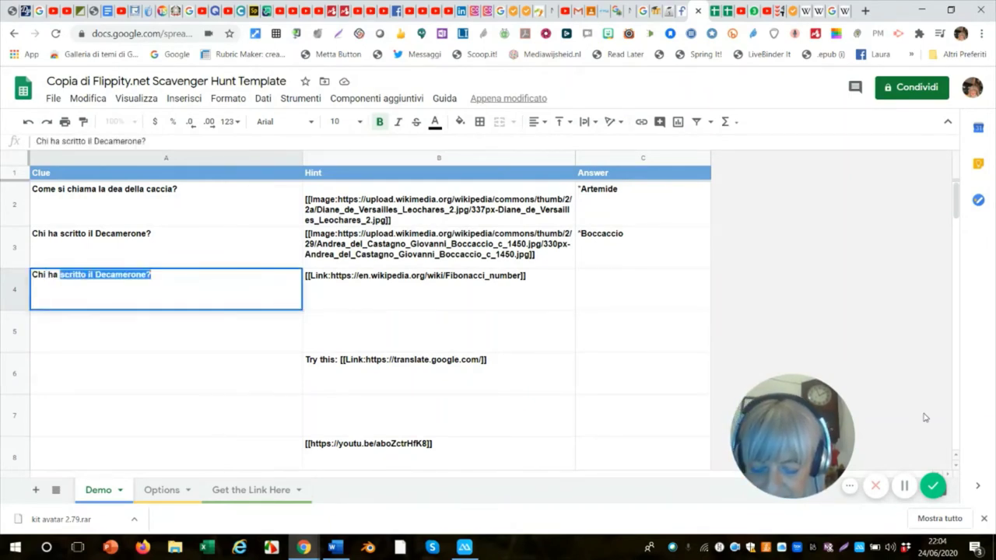
text(scritto)
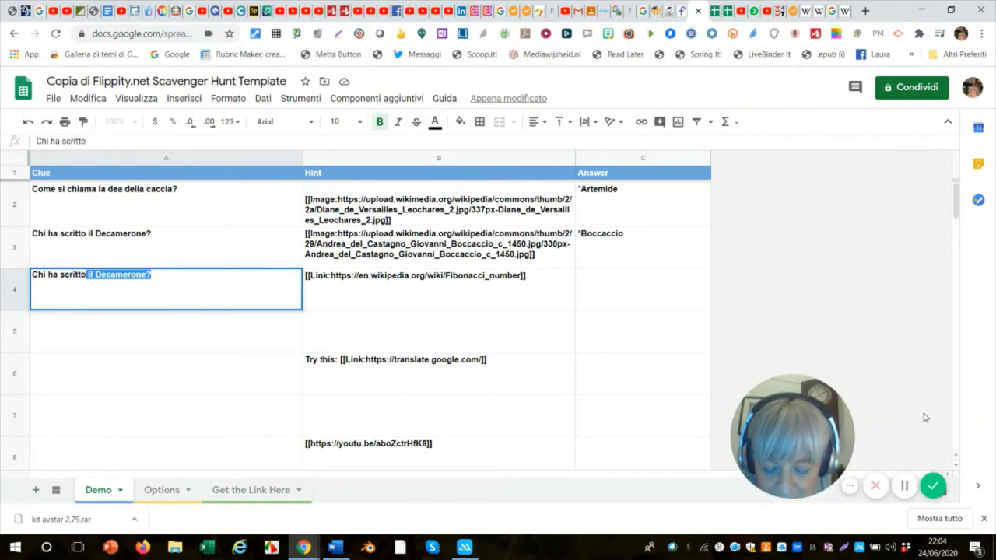
text( l'Inferno)
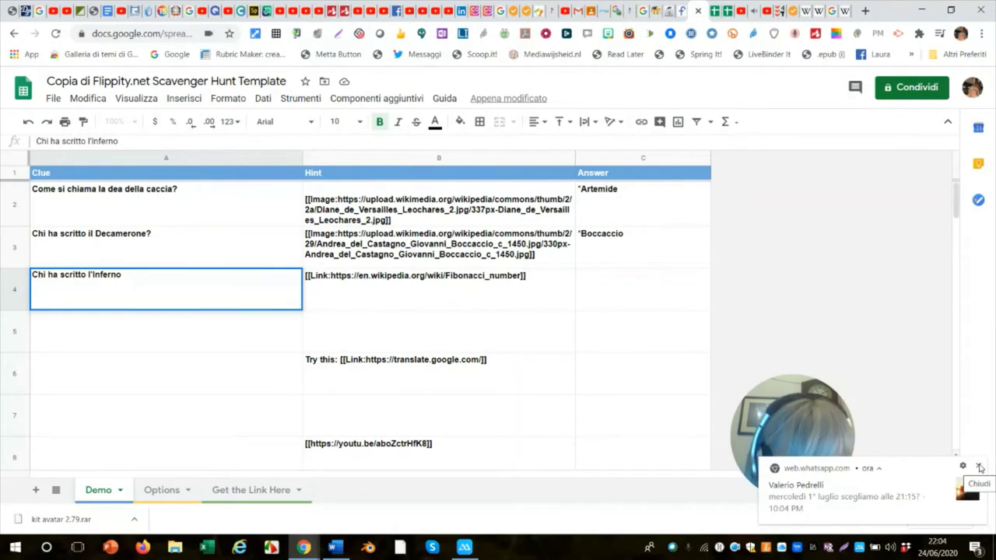
click(979, 467)
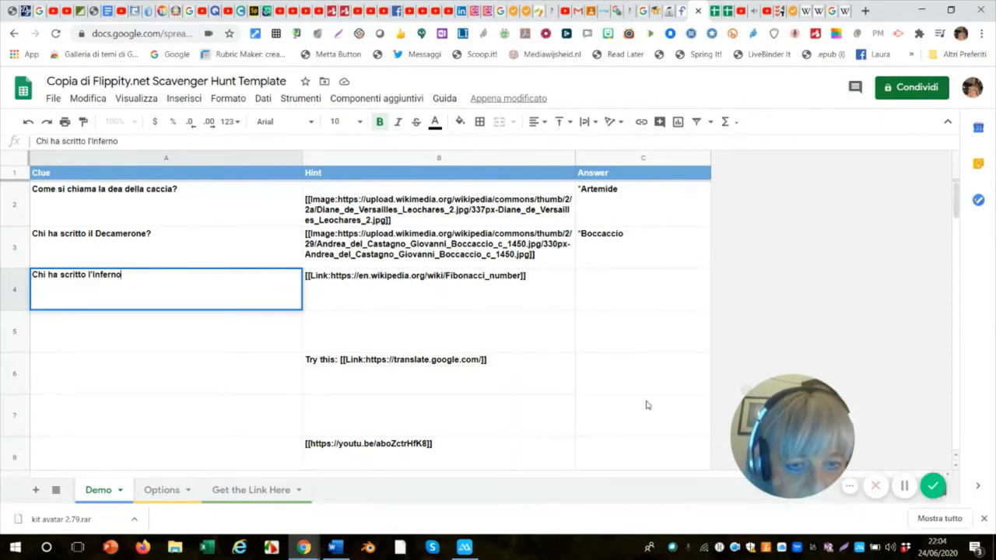
Step: Enter "*Dante" as the answer in row 4
click(595, 295)
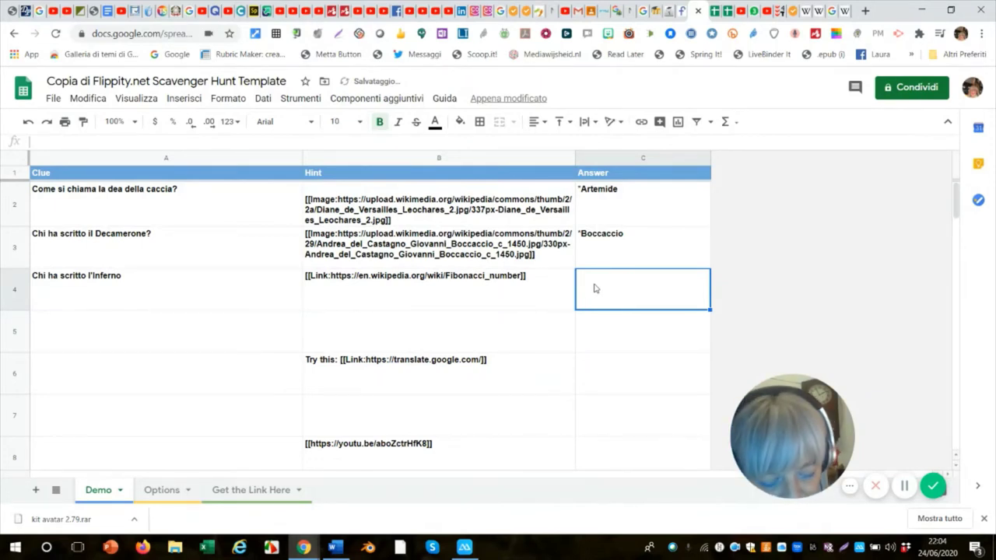
text(*)
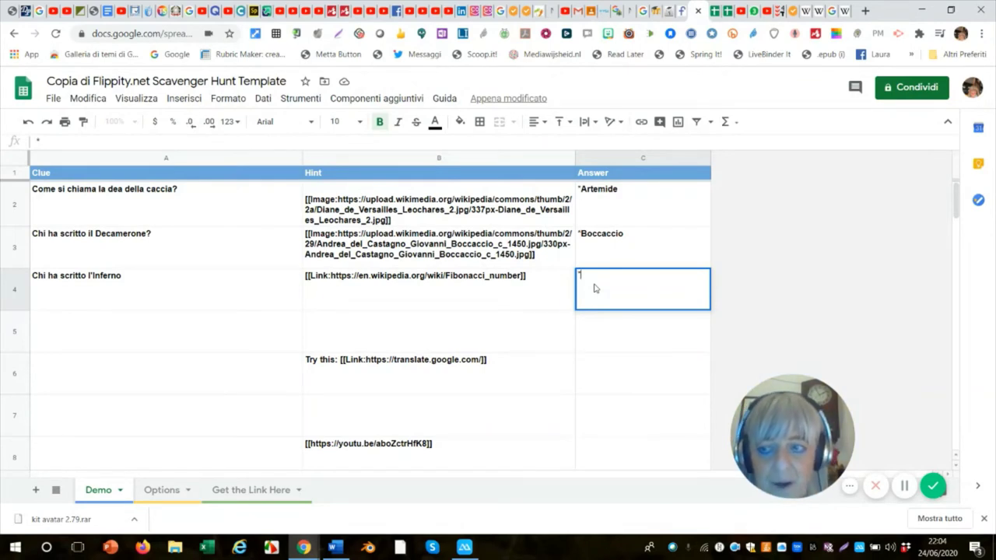
text(Dante)
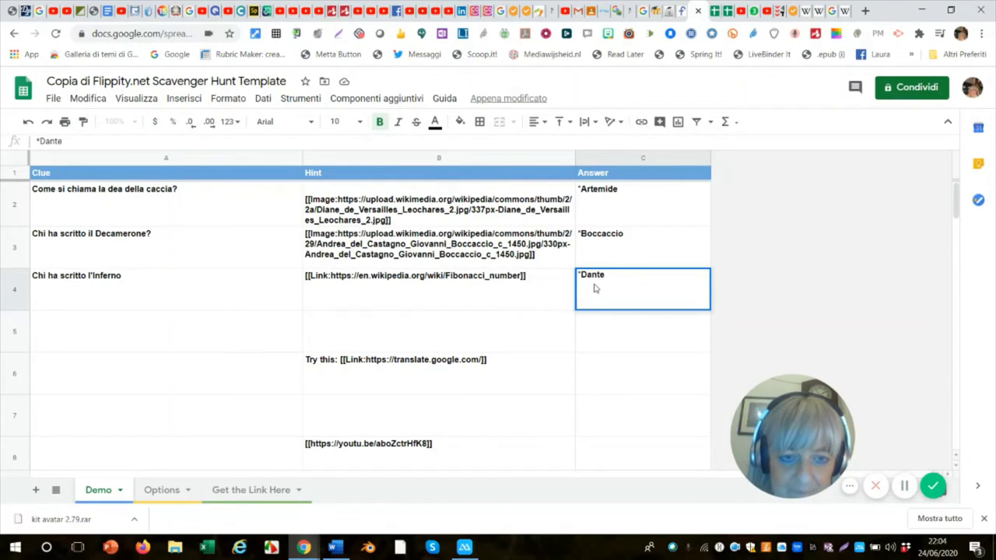
click(398, 287)
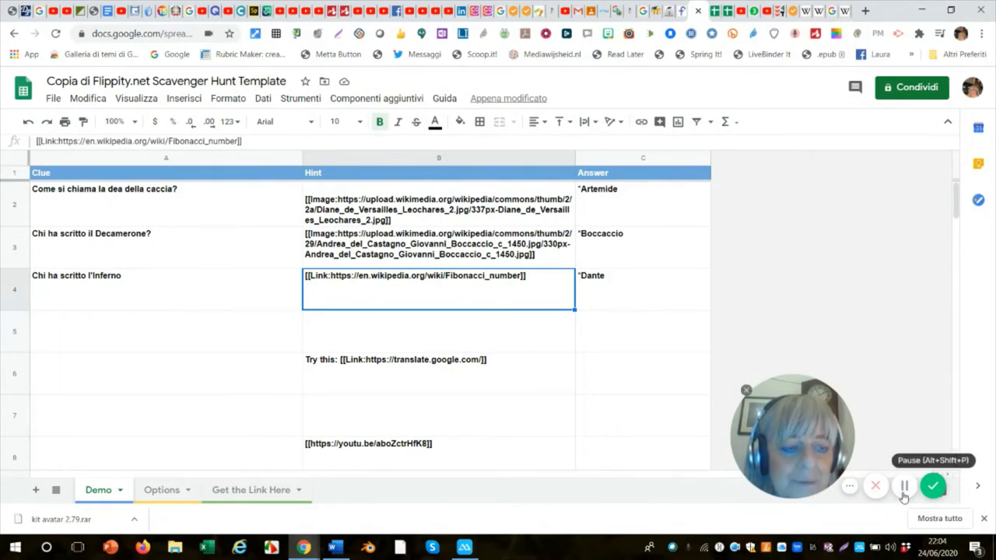
double_click(313, 280)
drag(310, 277, 329, 279)
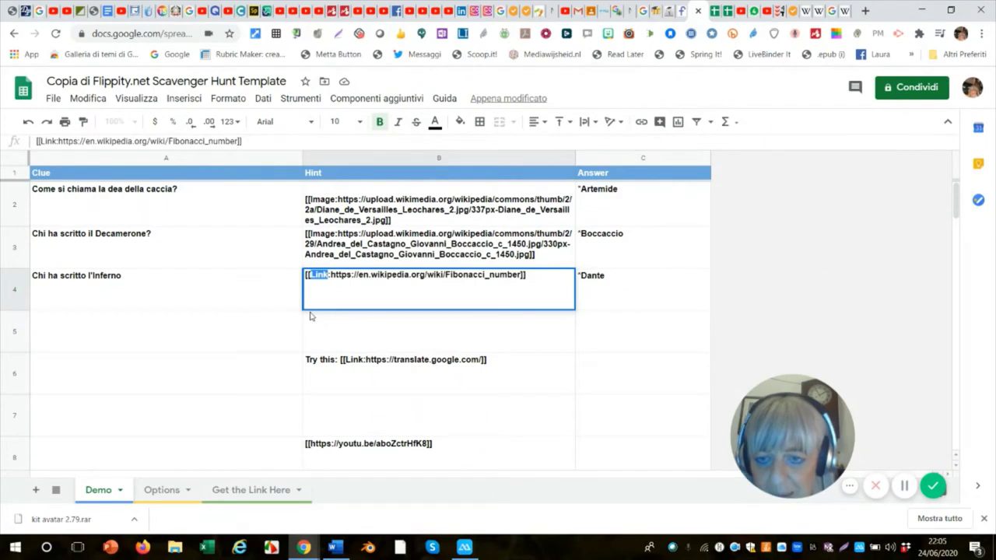
text(Imag)
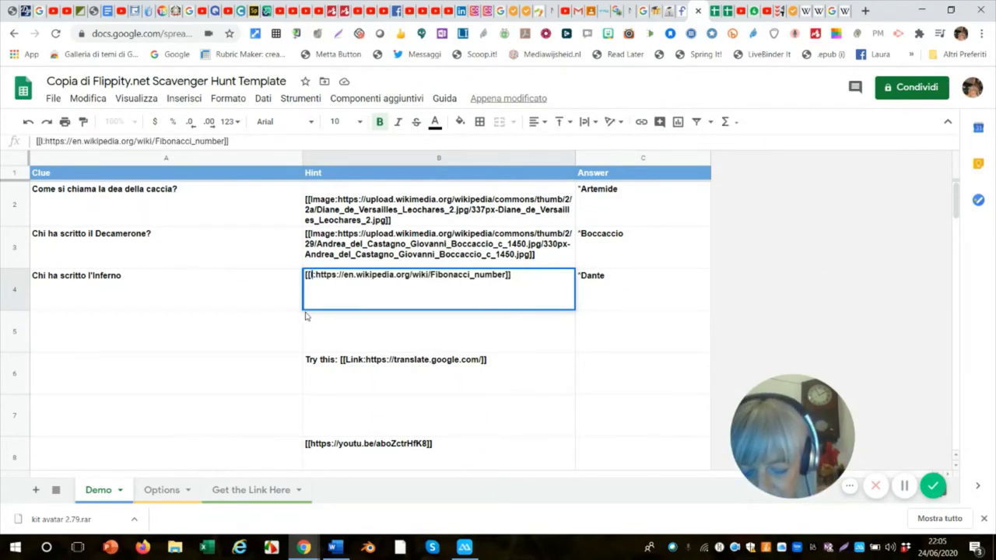
text(e)
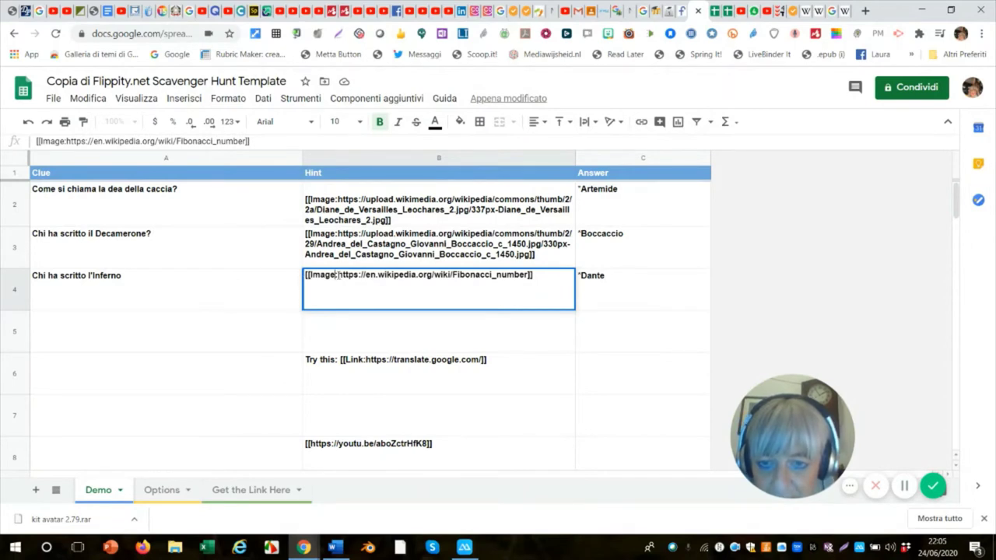
drag(336, 276, 528, 284)
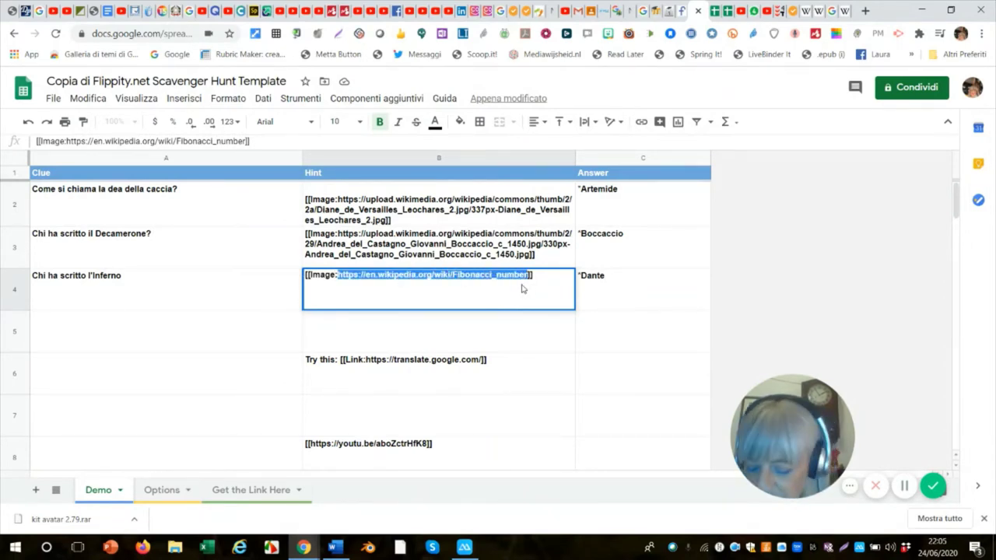
text(https://upload.wikimedia.org/wikipedia/commons/thumb/6/6f/Portrait_de_Dante.jpg/296px-Portrait_de_Dante.jpg)
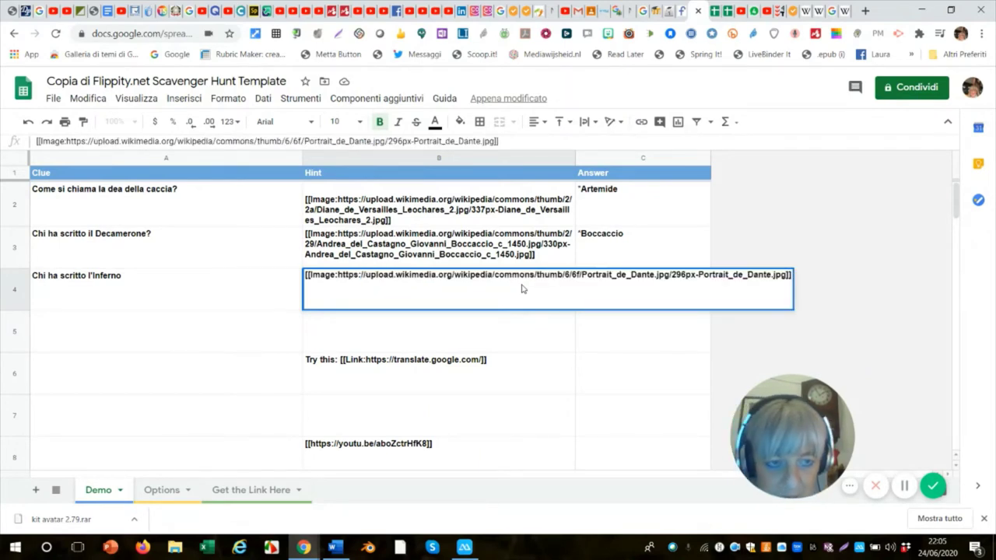
click(214, 303)
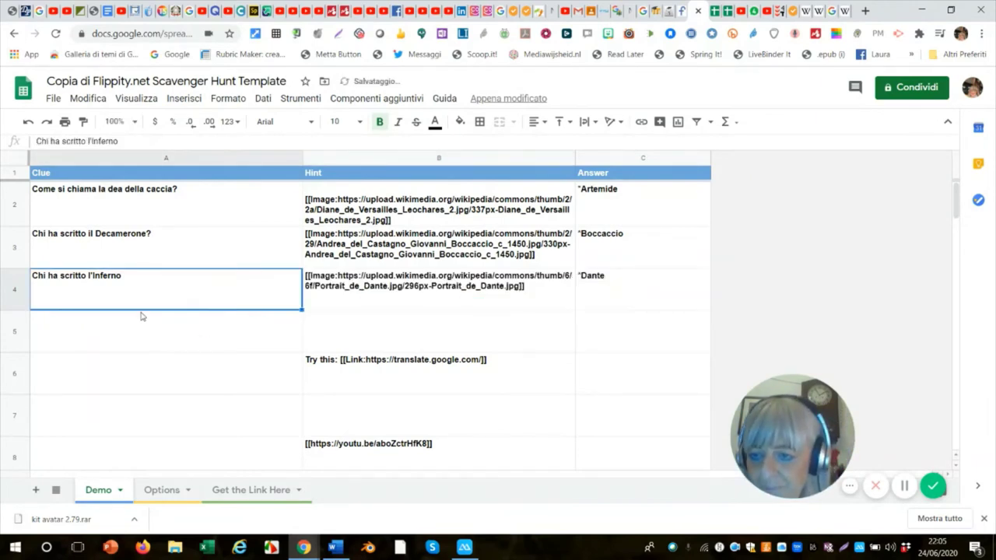
Step: Clear the leftover template entries from the Clue and Hint columns in rows 5 to 8
click(217, 372)
drag(156, 339, 479, 460)
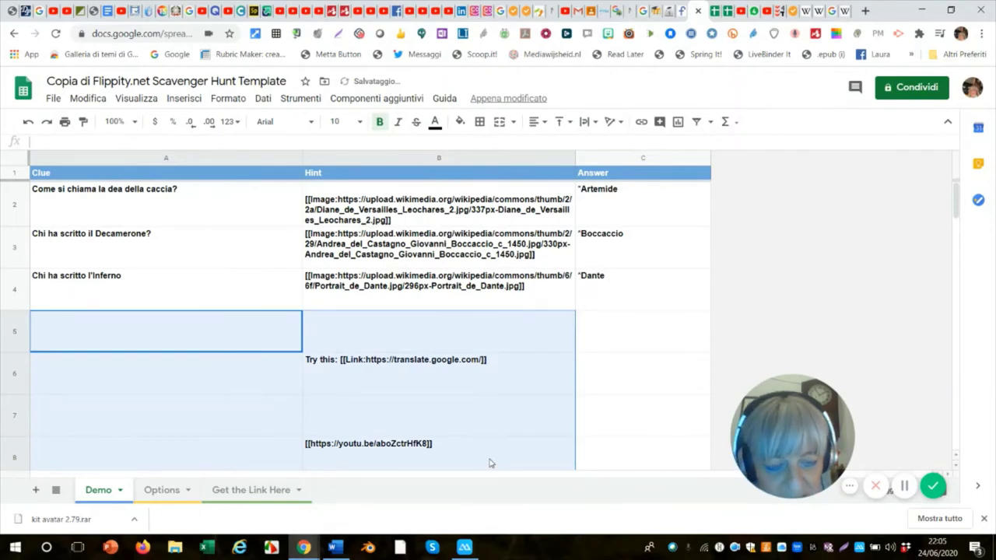
key(Delete)
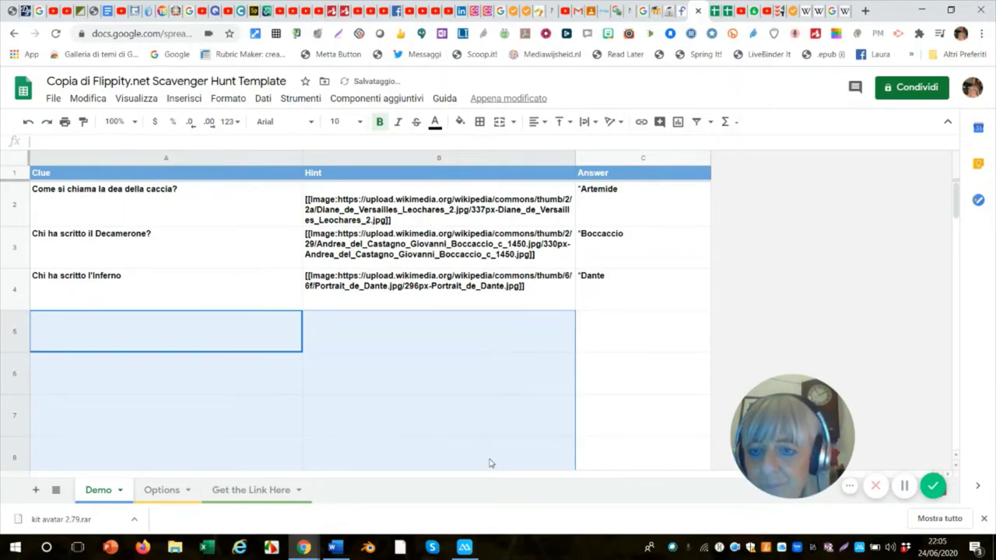
click(227, 259)
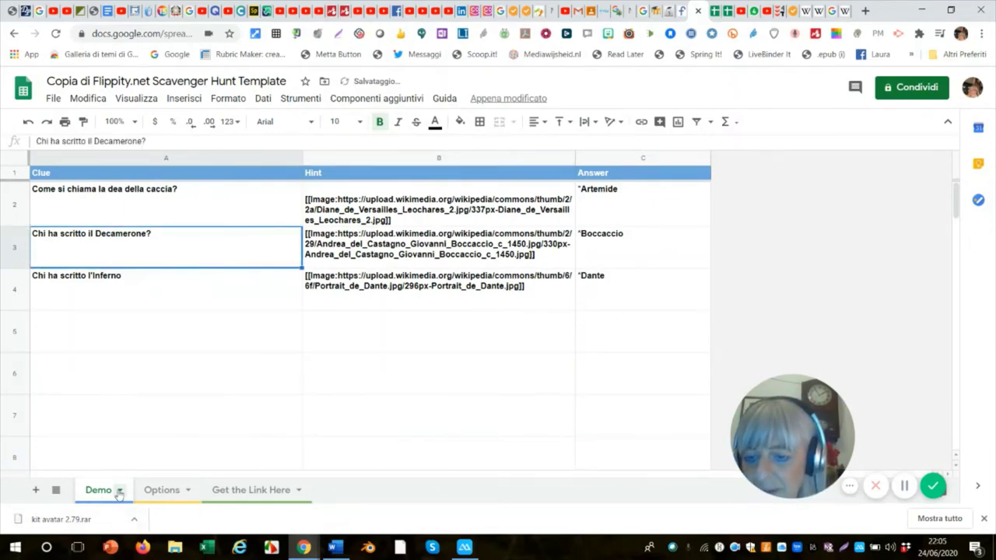
Step: Rename the Demo sheet as "Prova lucchetti"
click(118, 490)
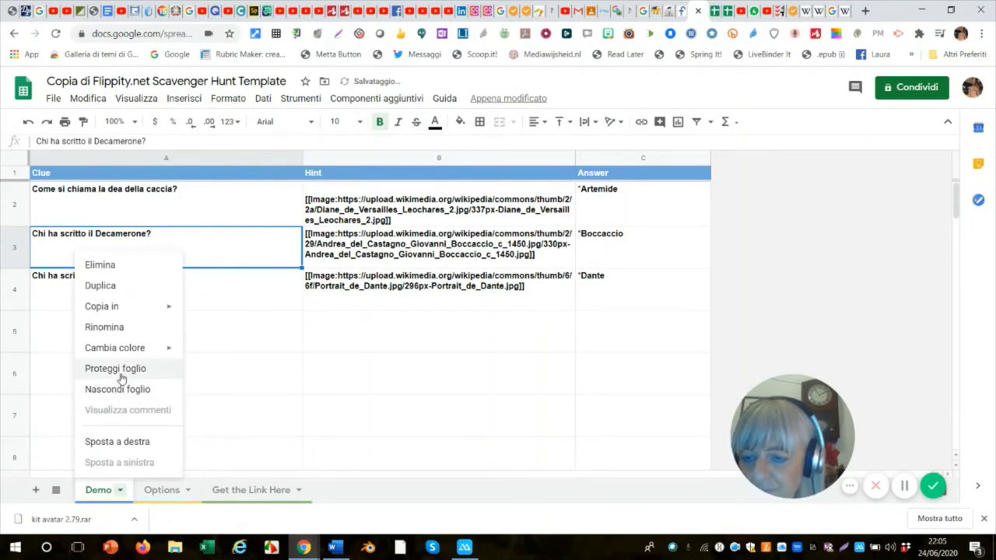
click(109, 327)
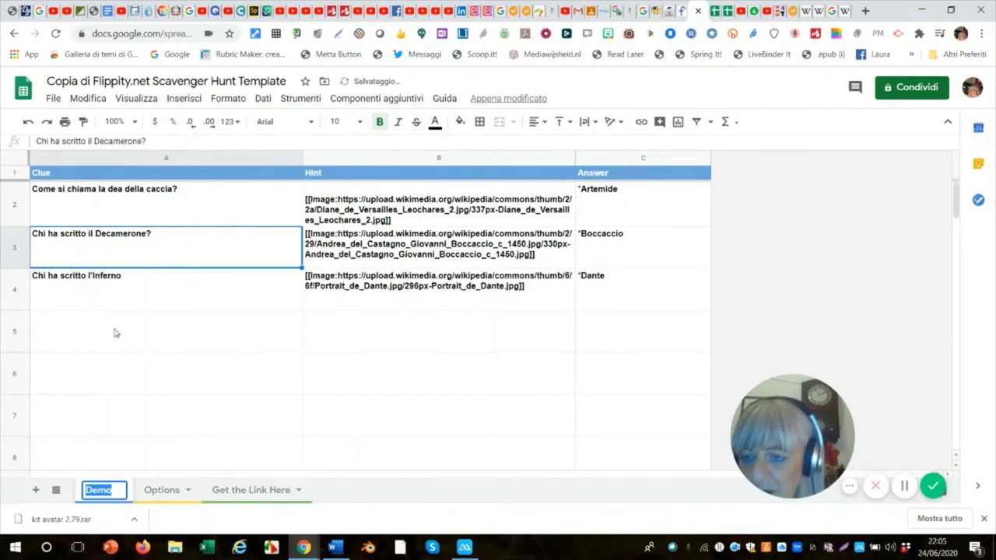
text(Prova)
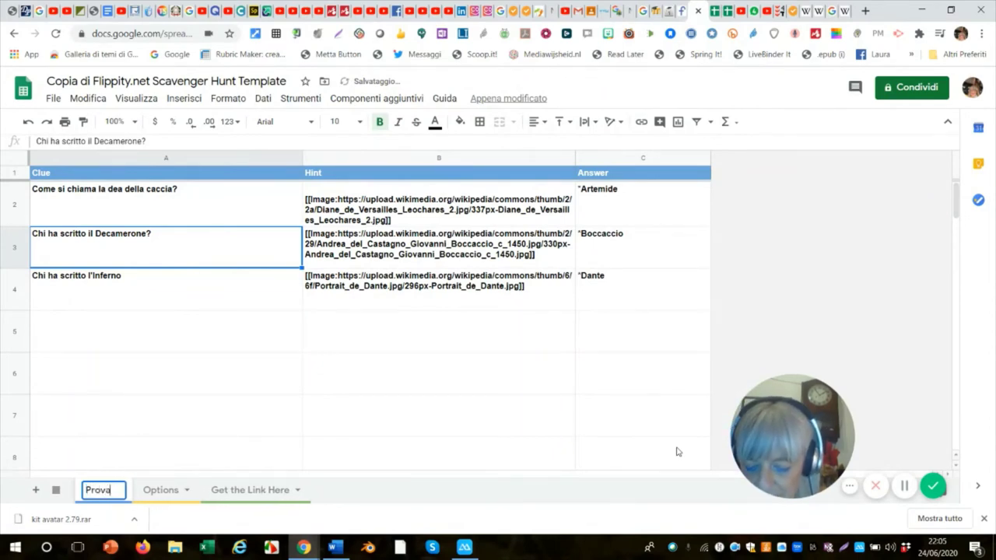
text( lucchetti)
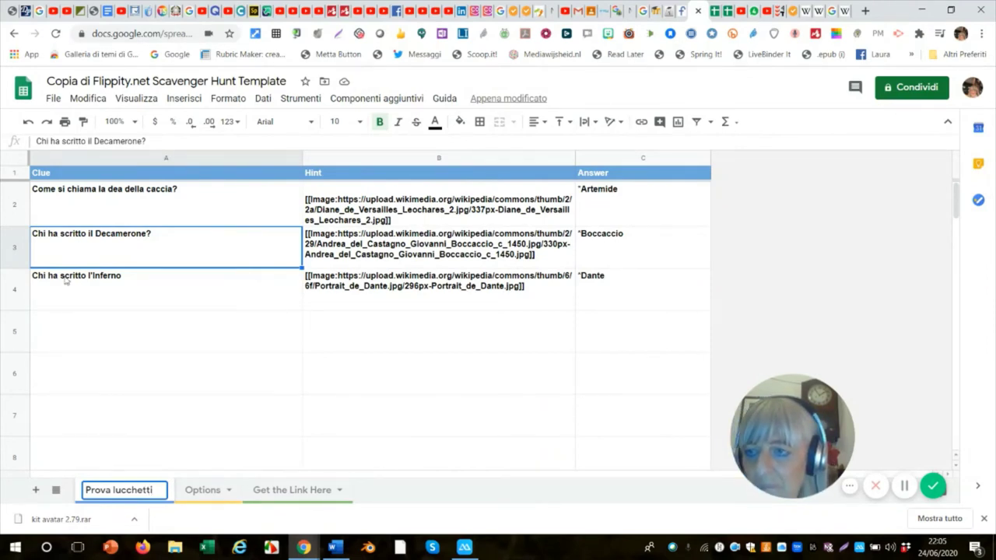
key(Return)
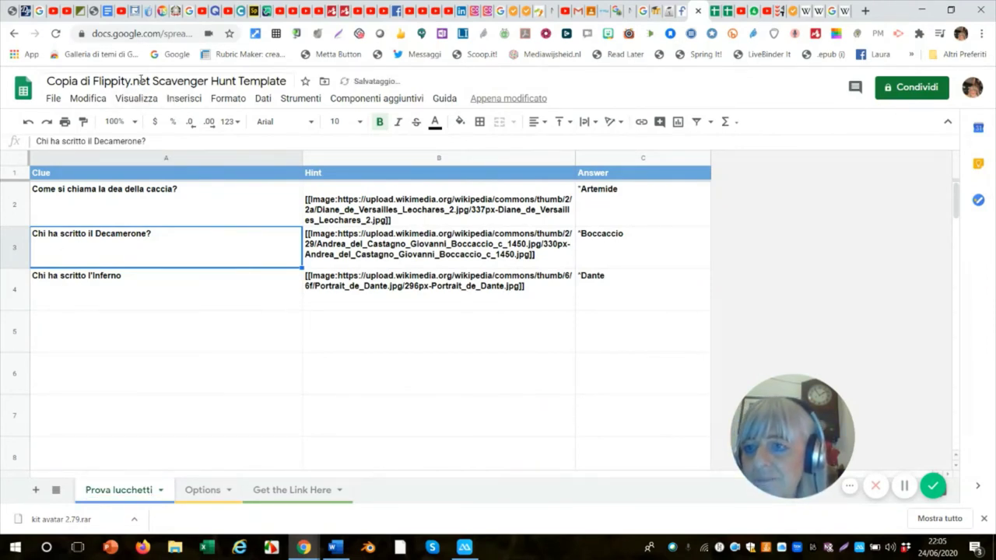
Step: Rename the spreadsheet file as "Priva lucchetti"
drag(47, 80, 345, 100)
text(Pri)
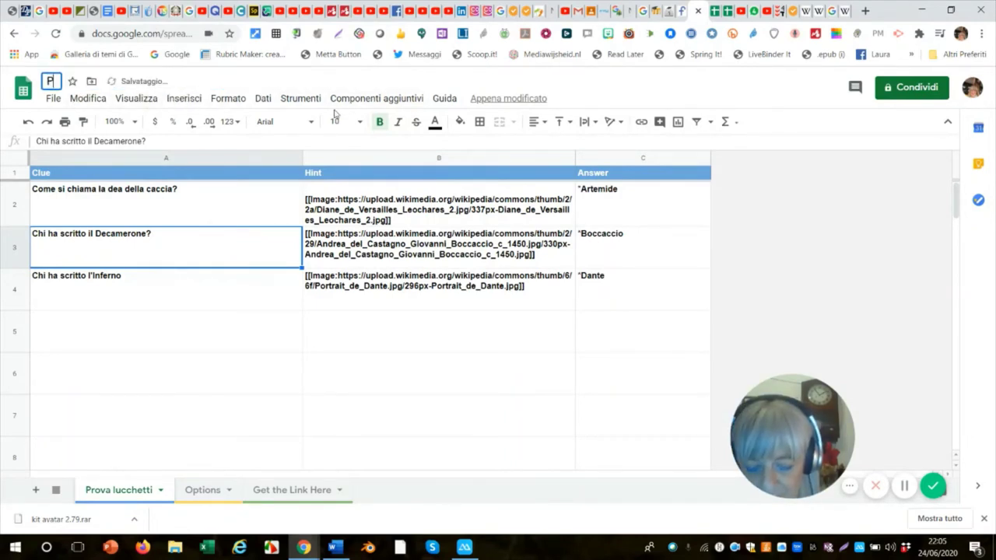
text(va)
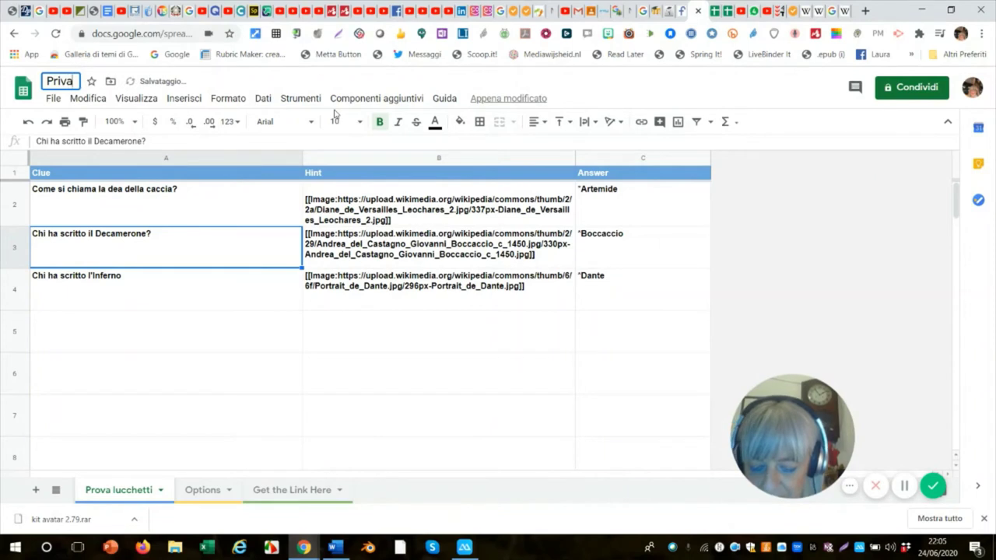
text( lucchetti)
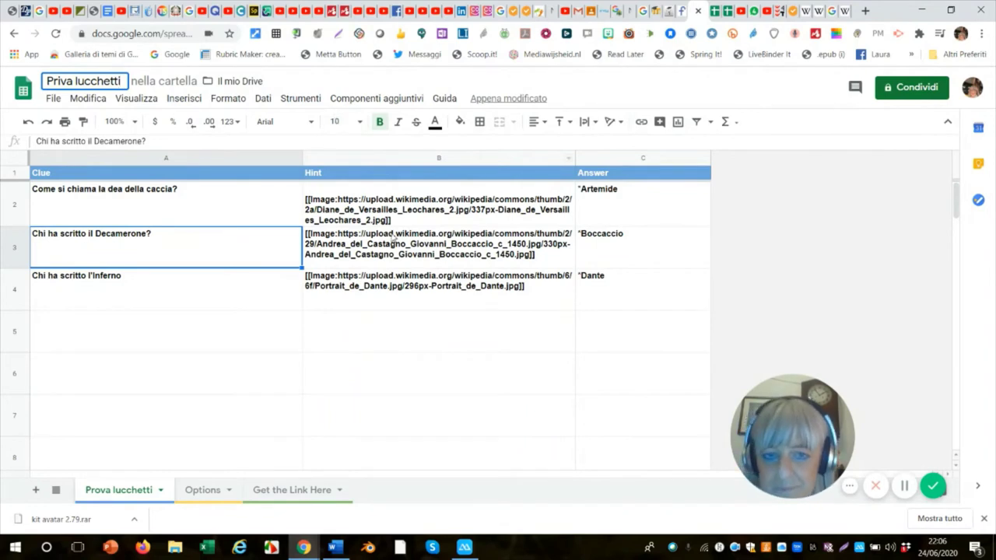
click(201, 329)
Step: Publish the entire document to the web as a web page and close the publishing dialog
click(53, 98)
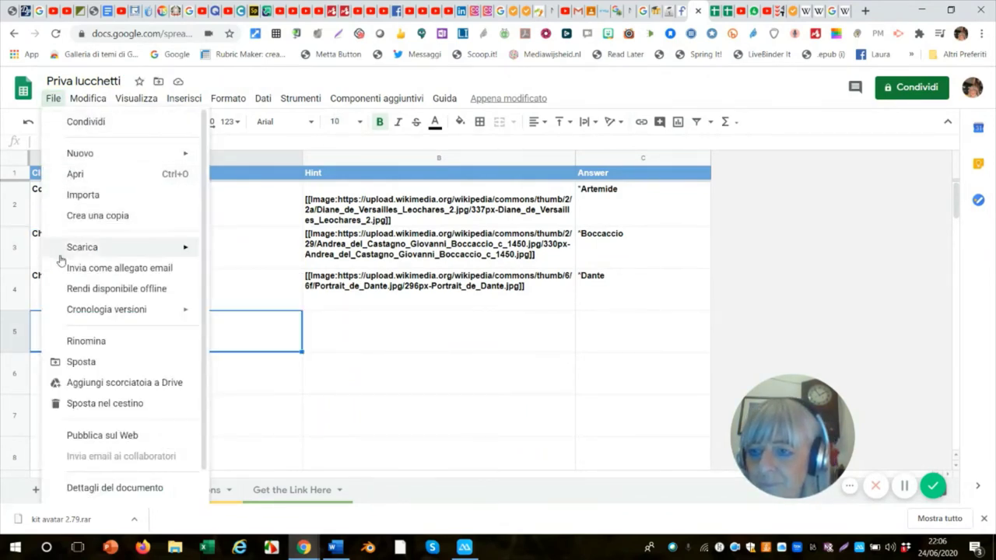
click(91, 439)
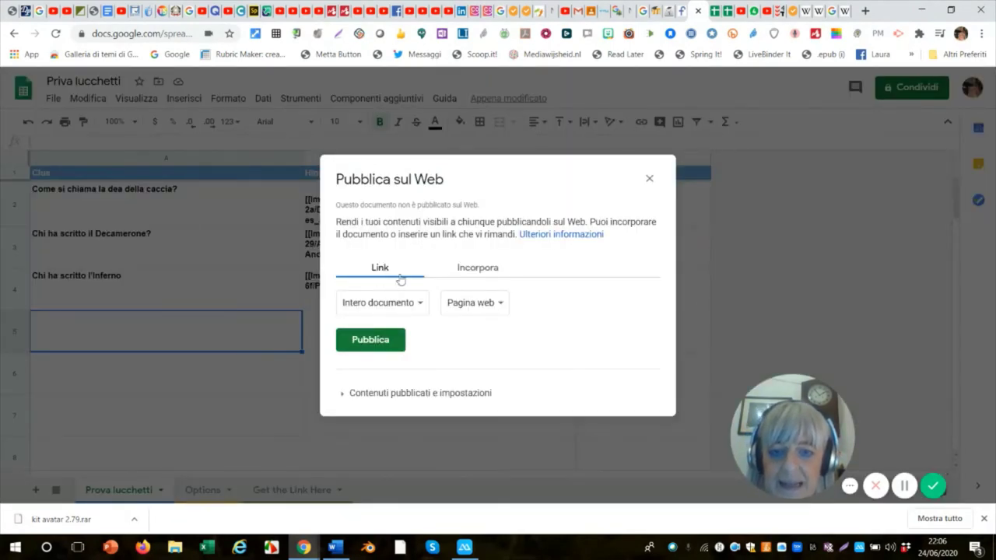
click(378, 342)
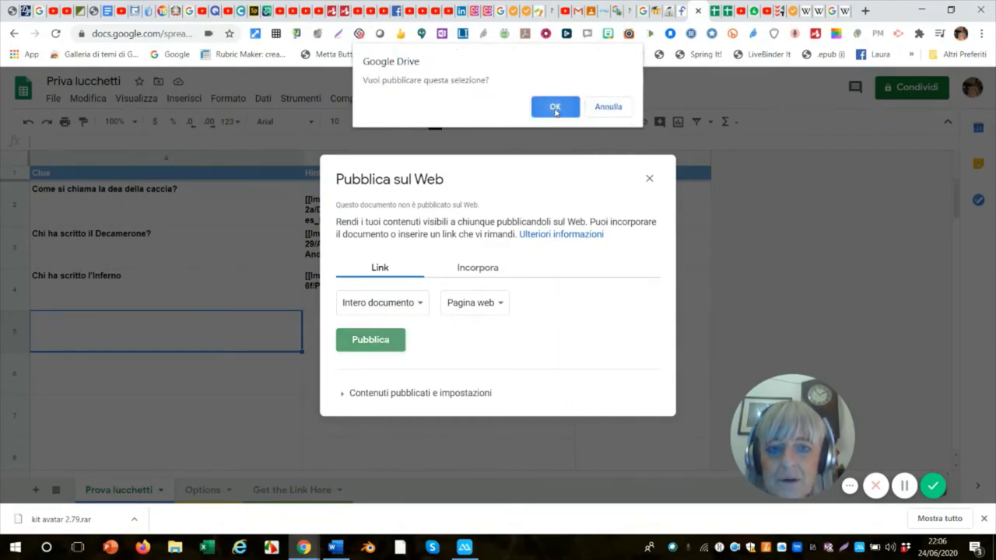
click(555, 109)
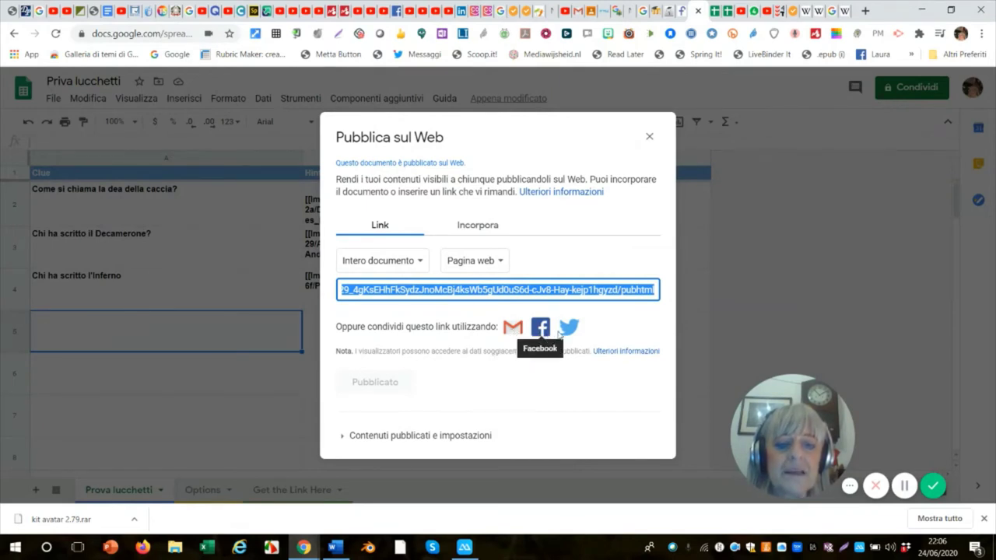
click(649, 137)
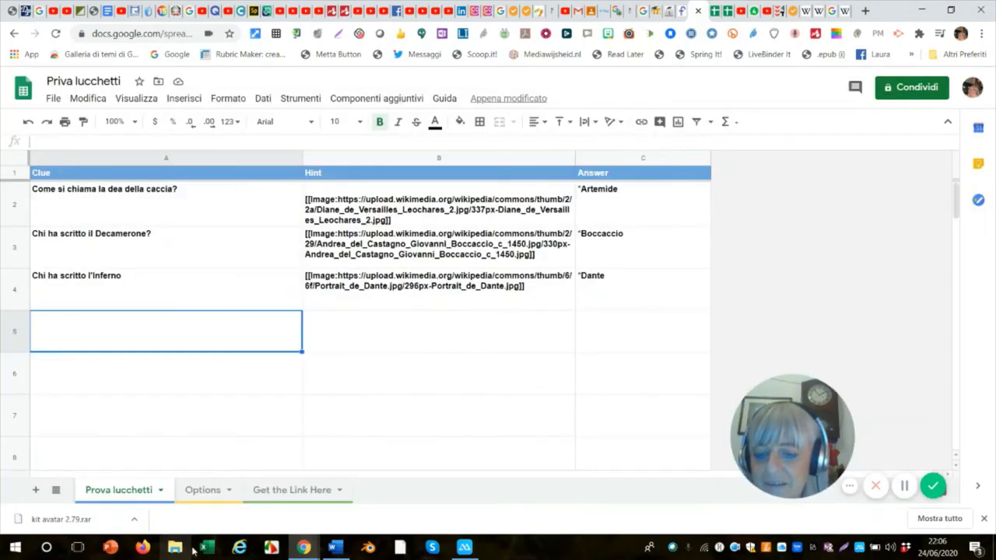
Step: Open the Flippity Scavenger Hunt from its link in the "Get the Link Here" sheet
click(288, 490)
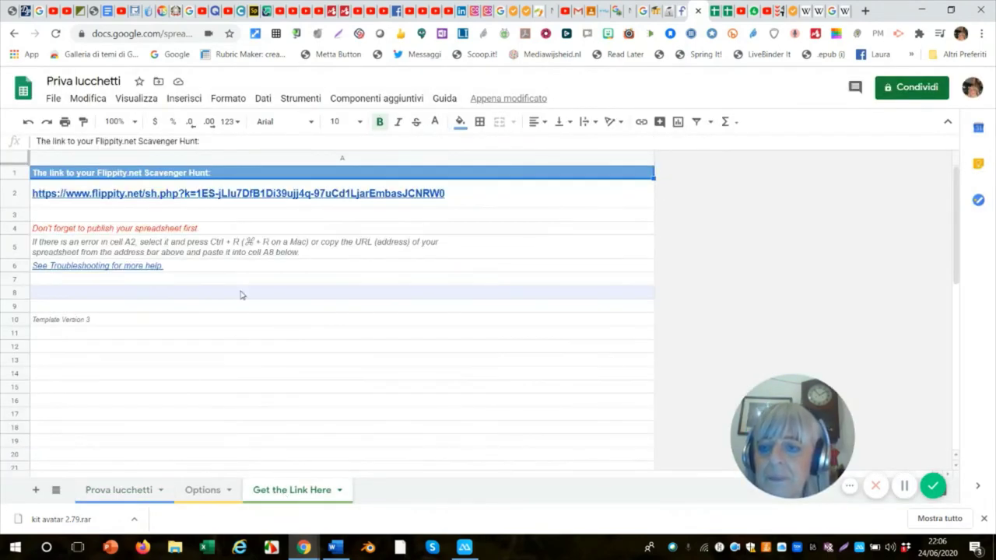
click(249, 198)
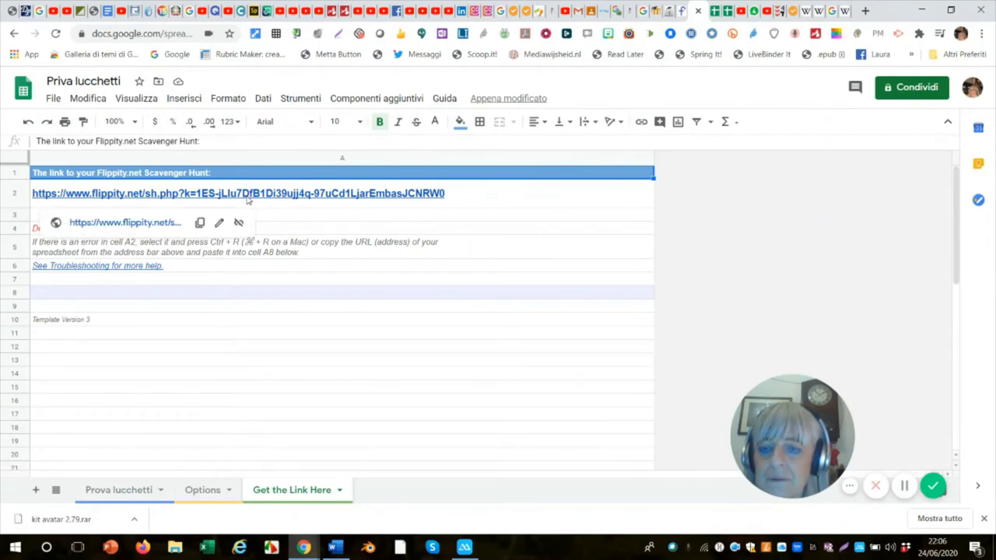
click(144, 226)
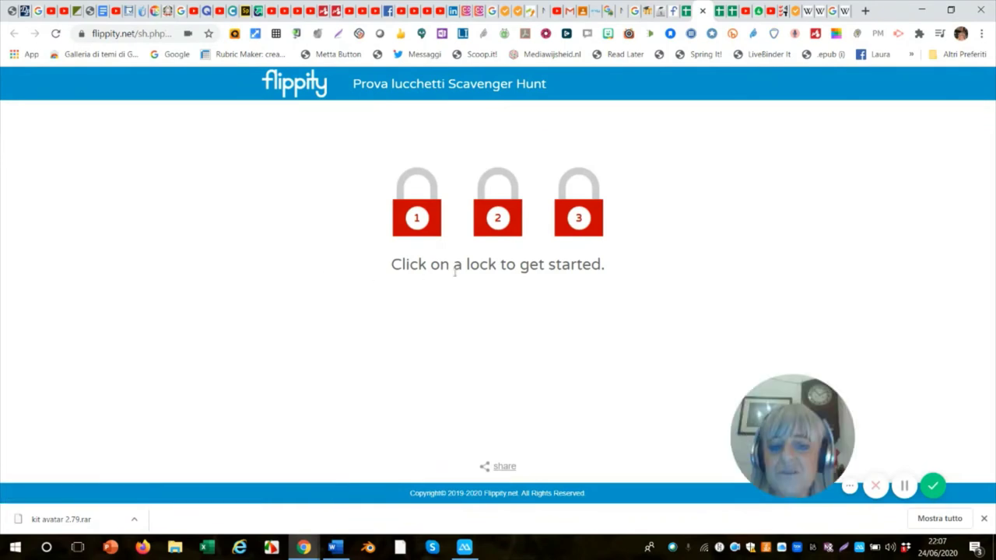
Step: Open lock 1 of the Scavenger Hunt and reveal the image hint for its clue
click(416, 219)
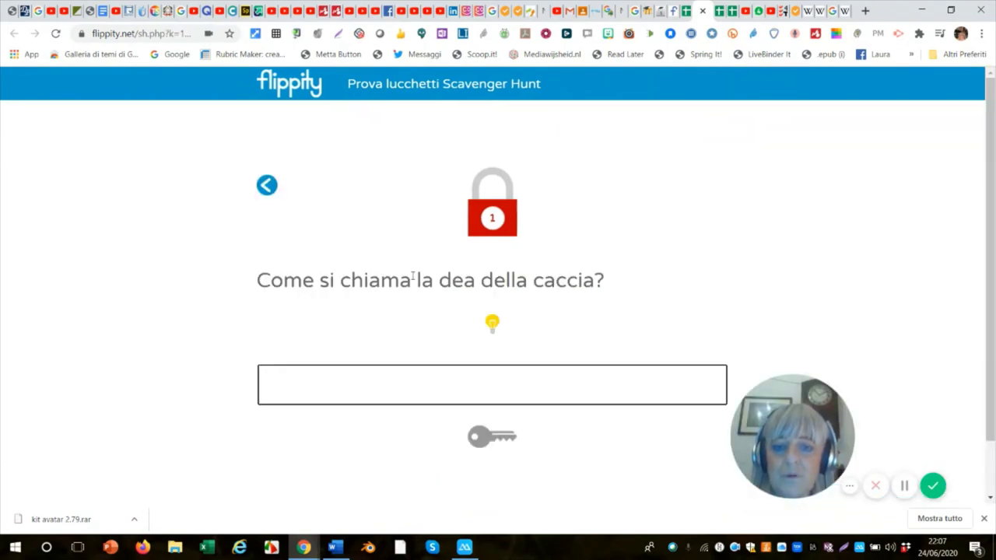
click(492, 326)
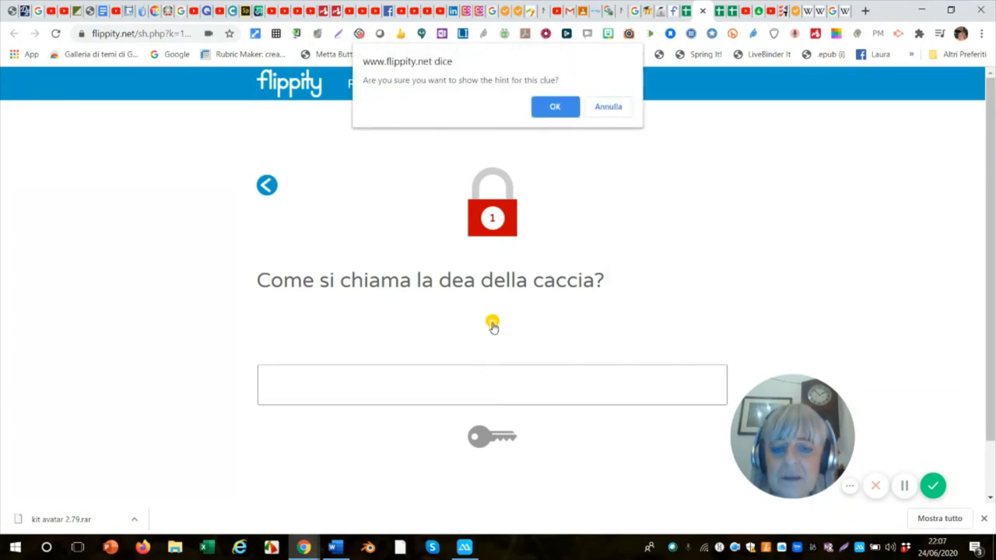
click(553, 107)
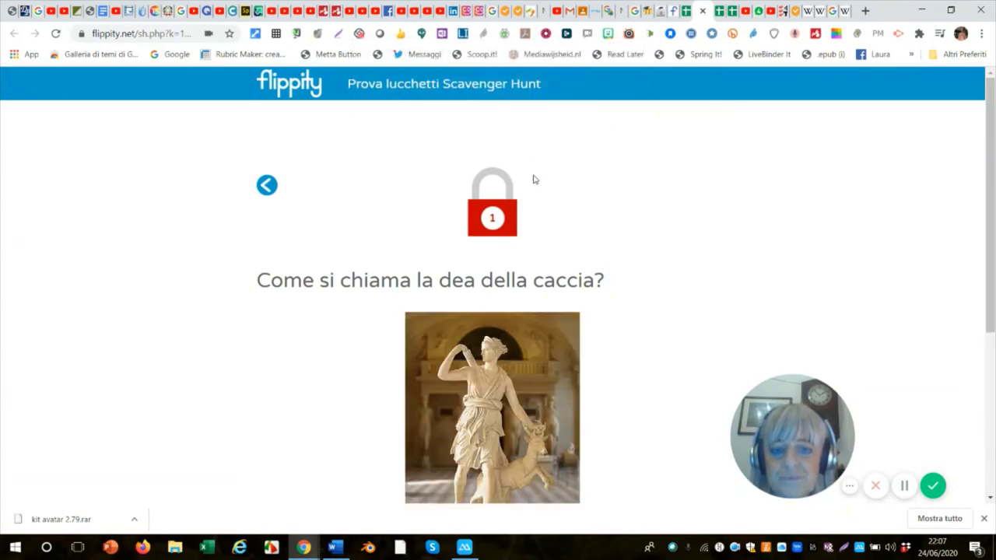
Step: Submit "Artemide" as the answer to lock 1, check the lock, and return to the overview of locks
scroll(554, 343, down, 3)
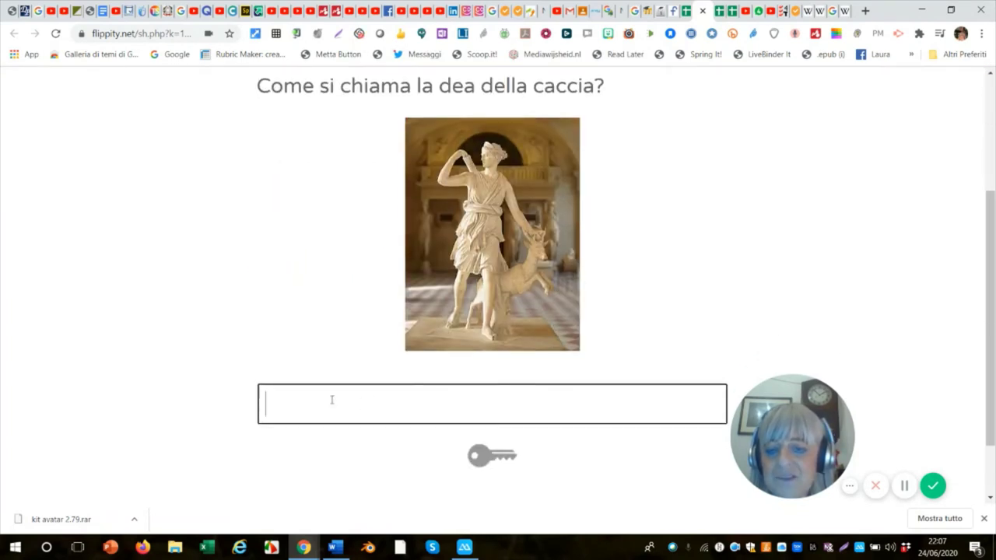
text(A)
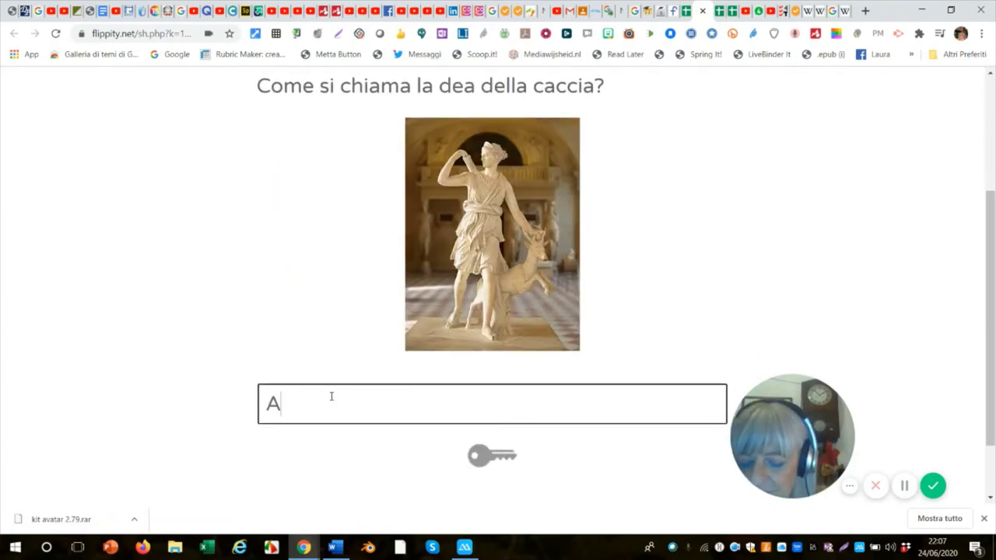
text(rtemi)
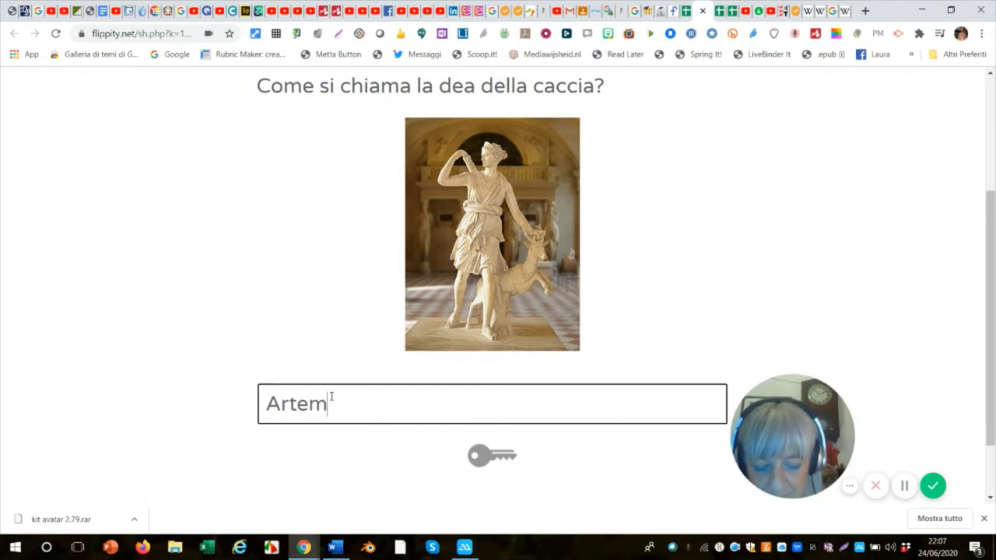
text(de)
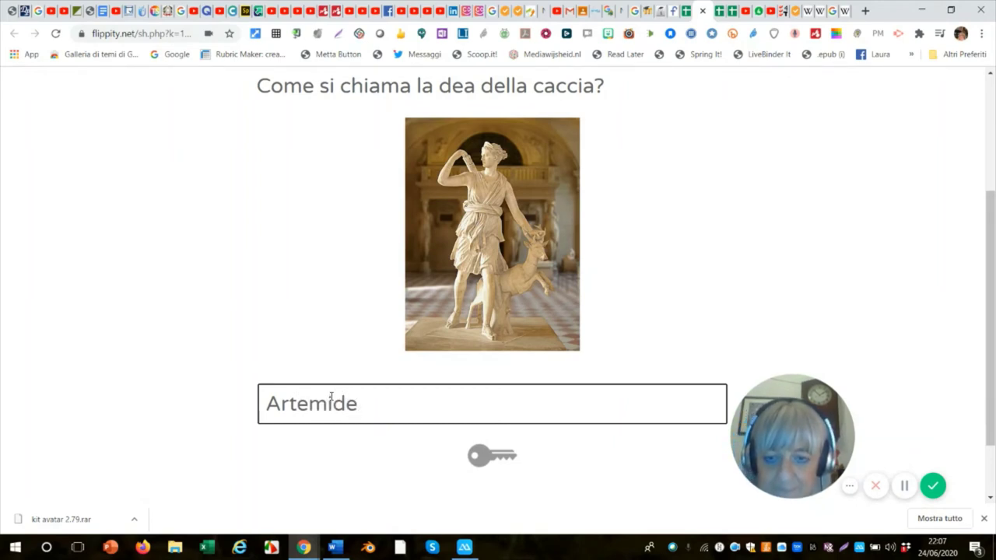
click(478, 462)
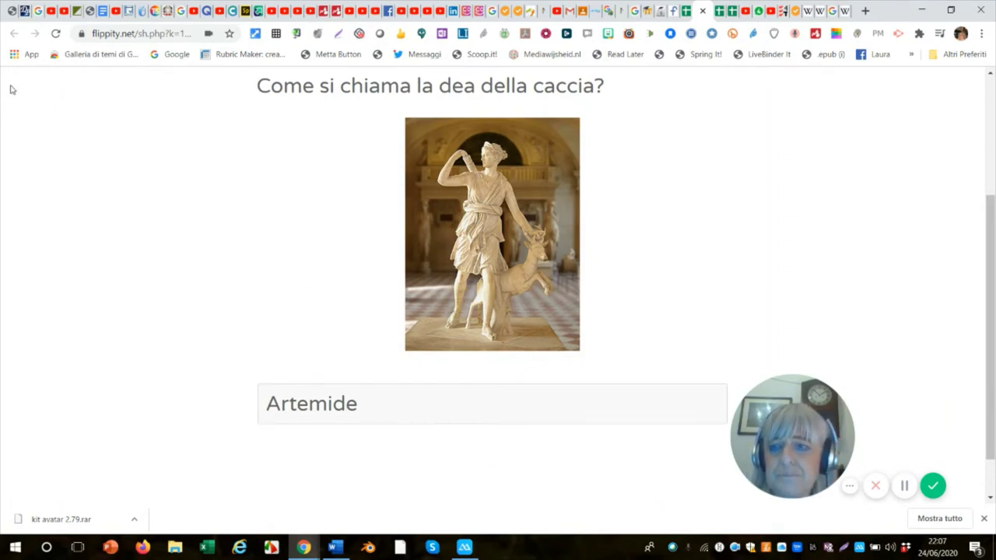
scroll(455, 350, down, 1)
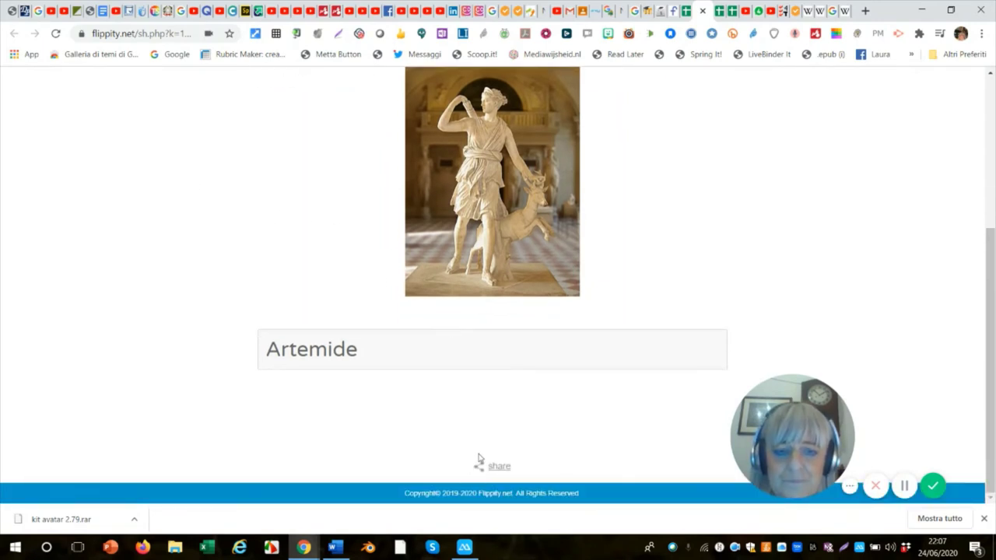
scroll(478, 462, up, 3)
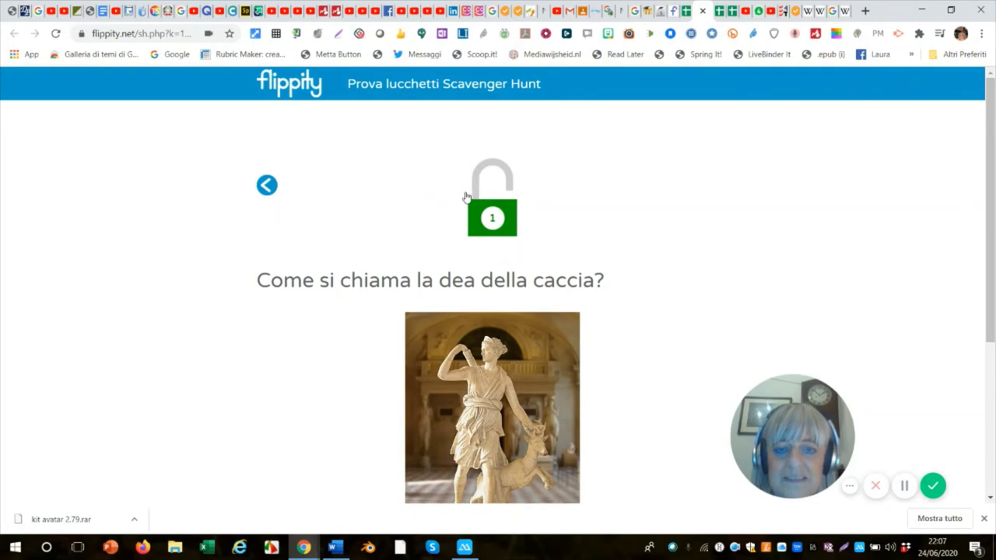
click(266, 184)
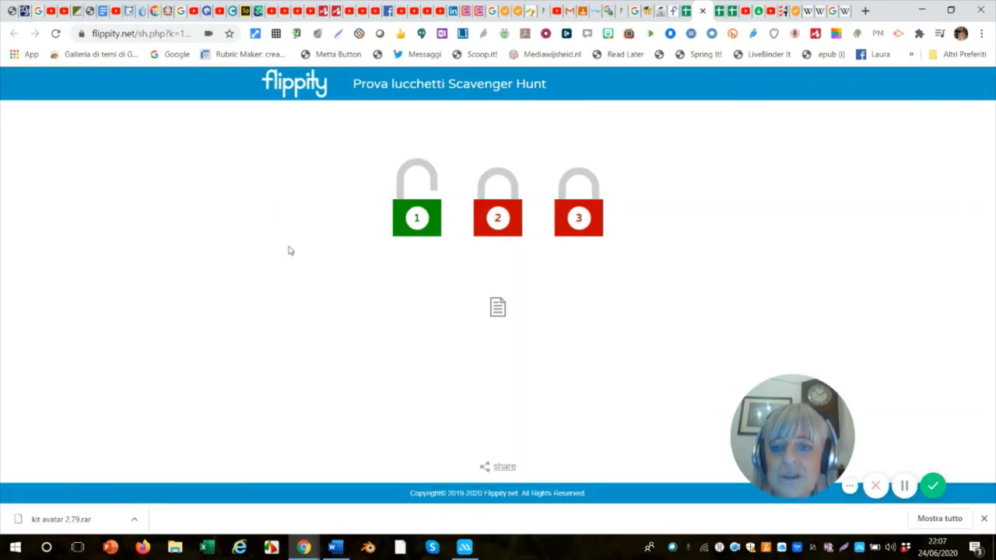
Step: Open lock 2 with the Decamerone clue and reveal its image hint
click(498, 224)
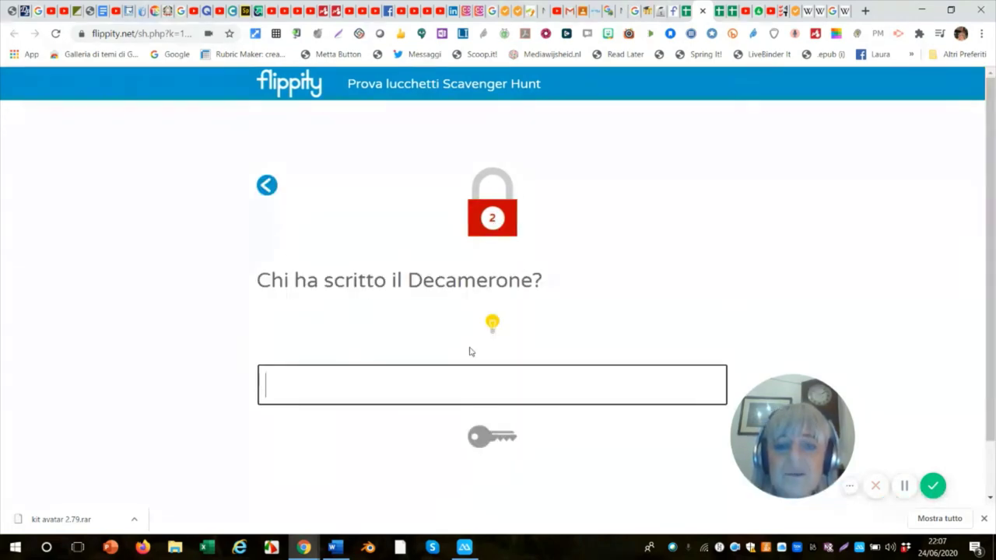
click(491, 326)
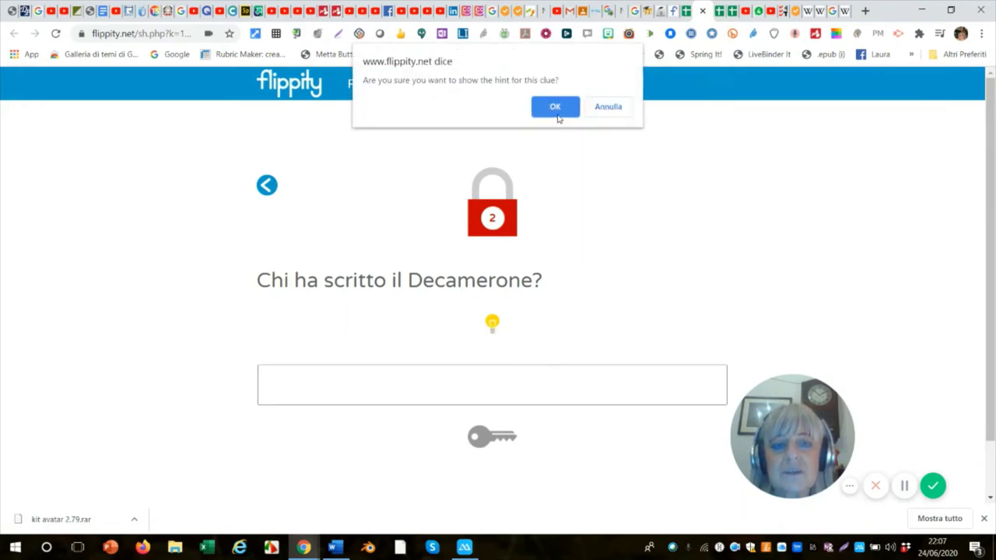
click(555, 108)
scroll(591, 319, down, 2)
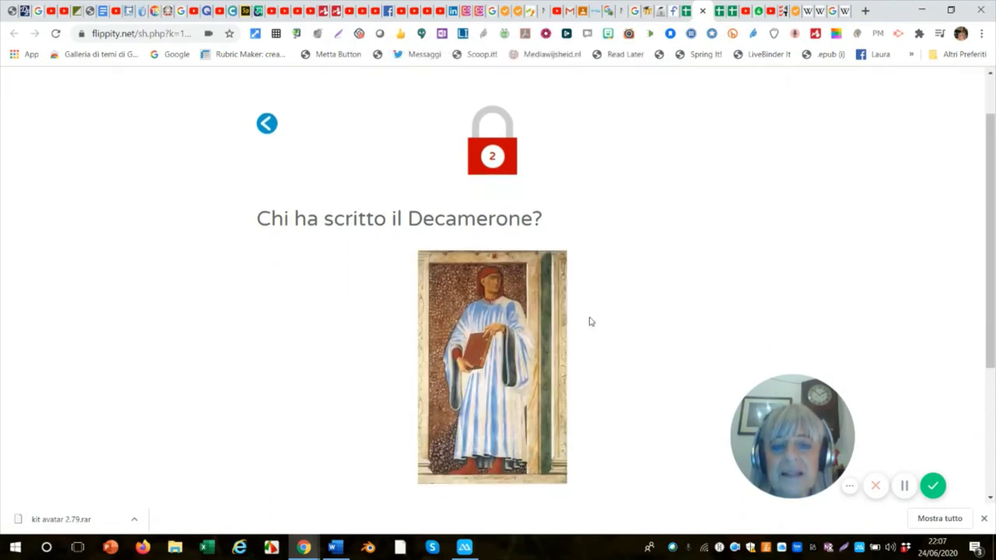
scroll(590, 322, up, 2)
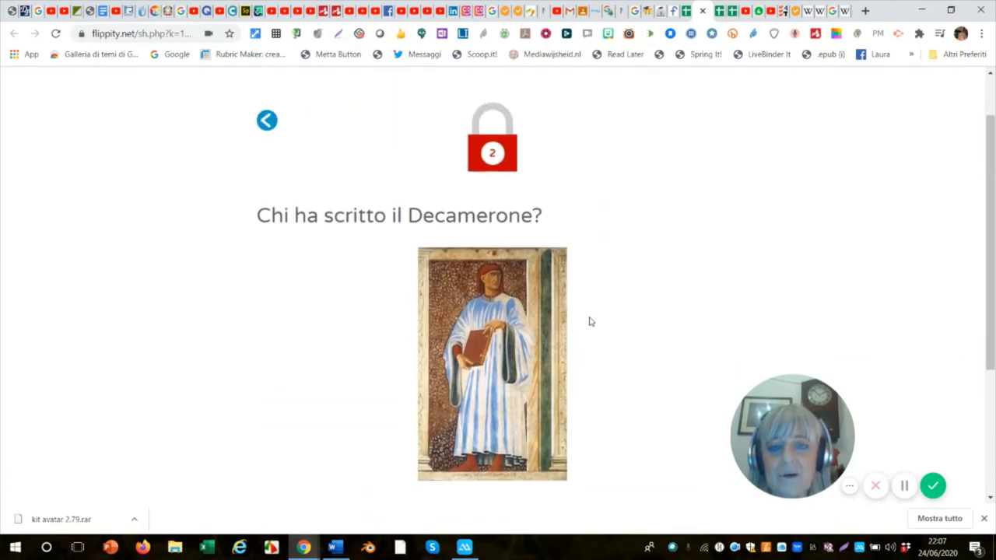
scroll(589, 322, down, 1)
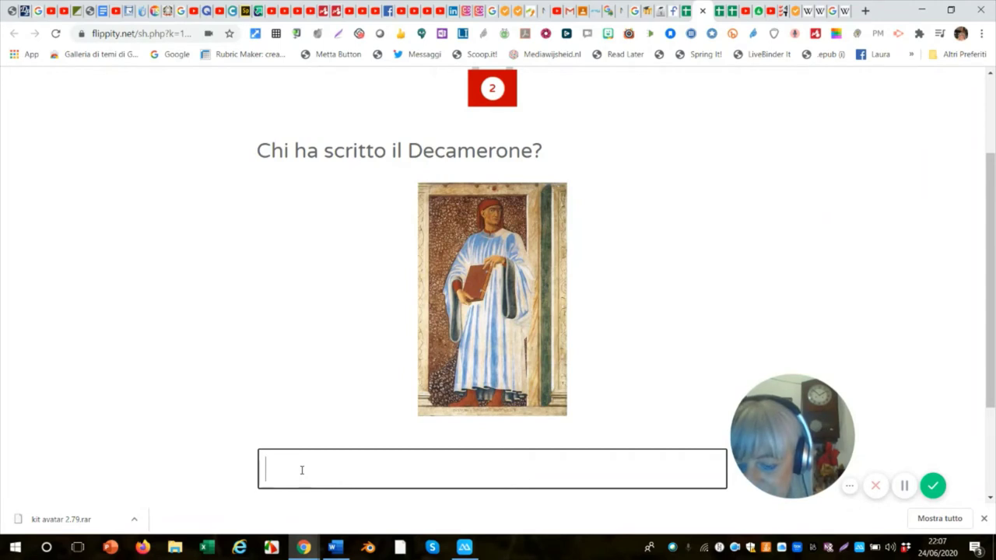
Step: Submit "Boccaccio" as the answer to lock 2, check the lock, and return to the overview of locks
text(Boc)
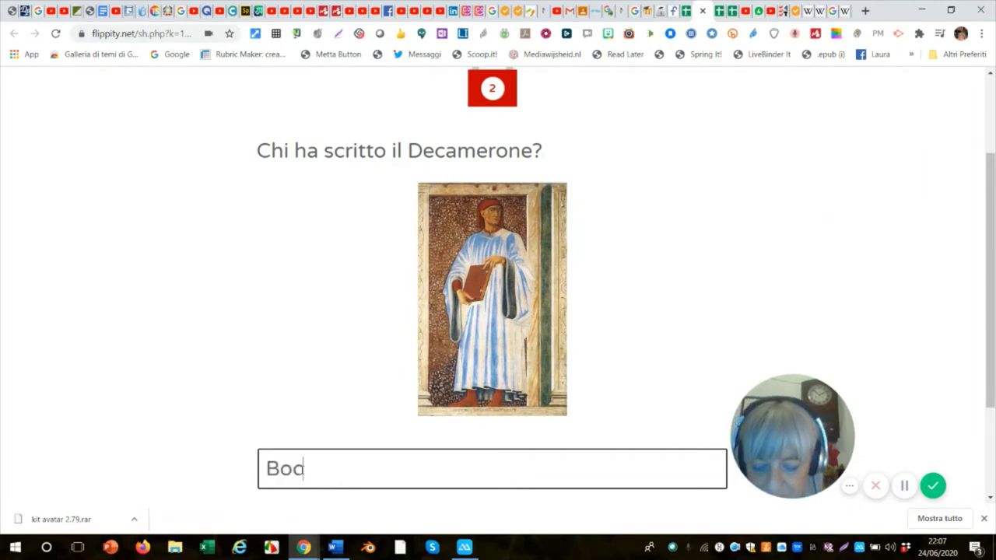
text(caccio)
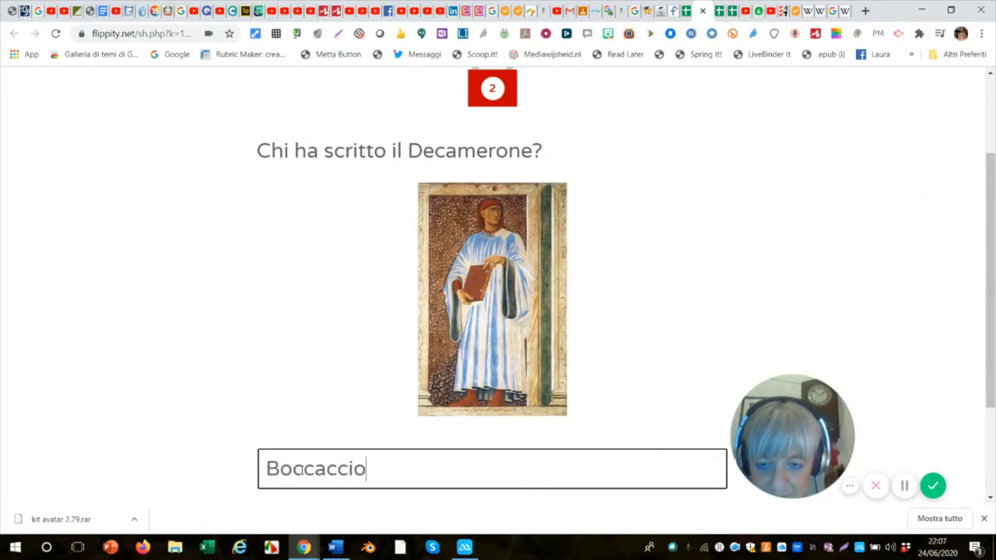
scroll(533, 333, down, 2)
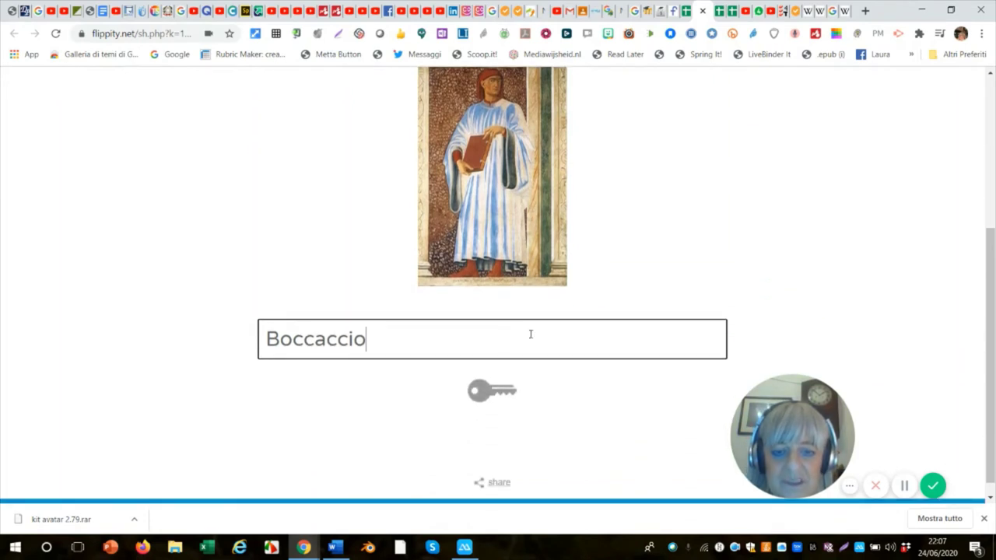
click(479, 391)
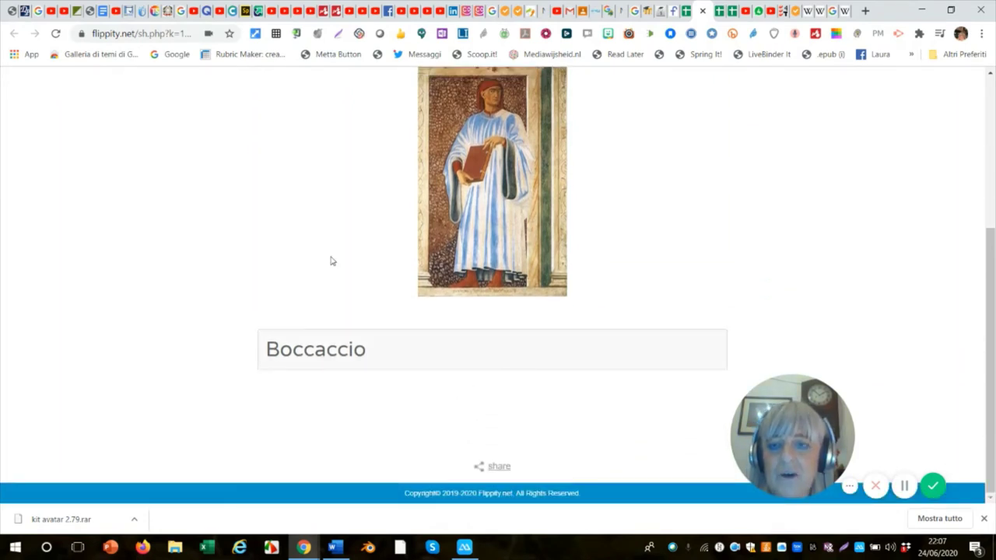
scroll(327, 249, up, 2)
scroll(314, 211, up, 2)
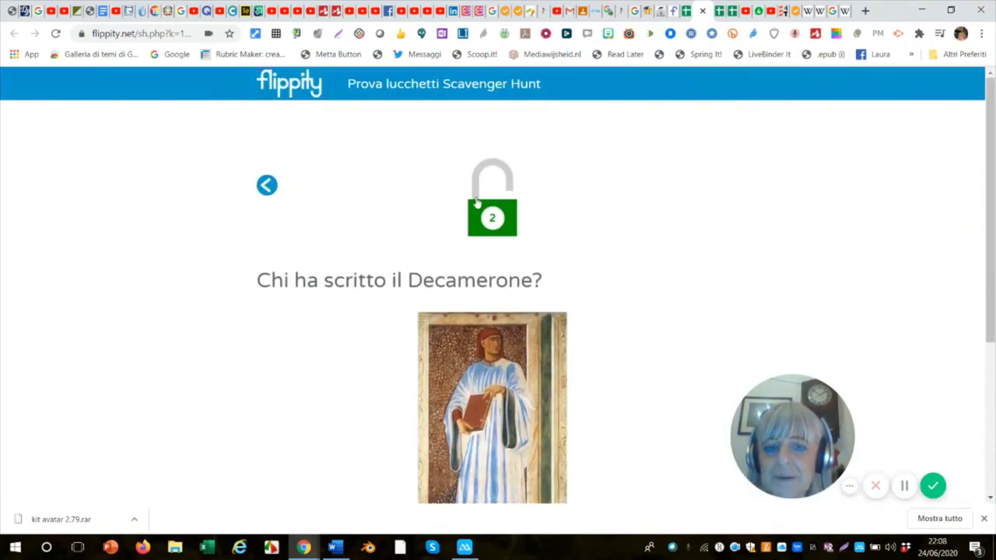
click(267, 186)
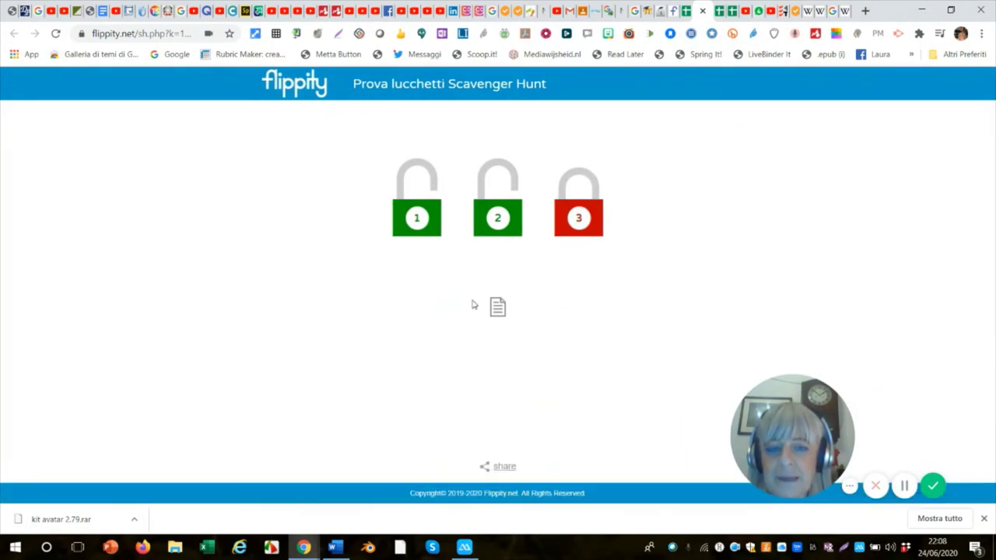
Step: Open lock 3 with the Inferno clue and reveal its image hint
click(577, 222)
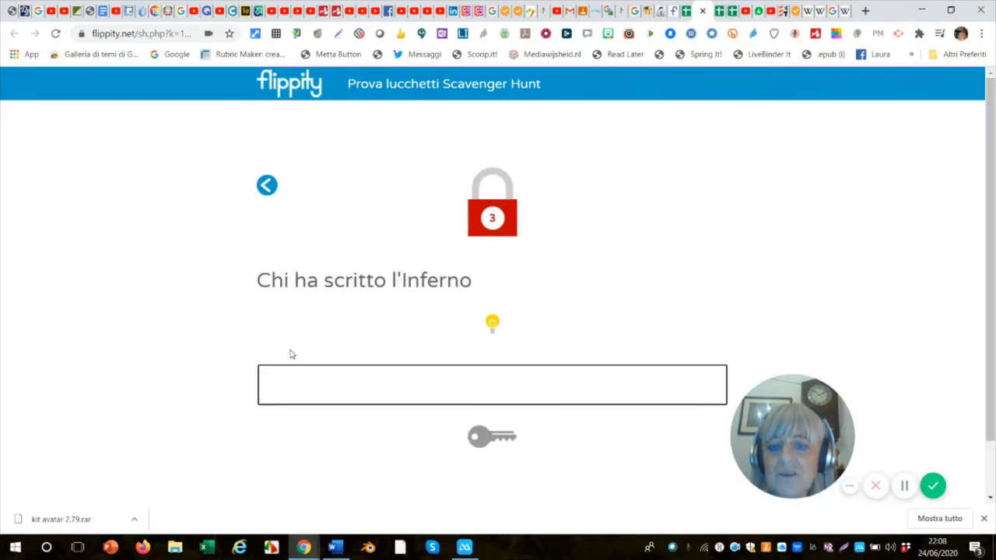
click(491, 326)
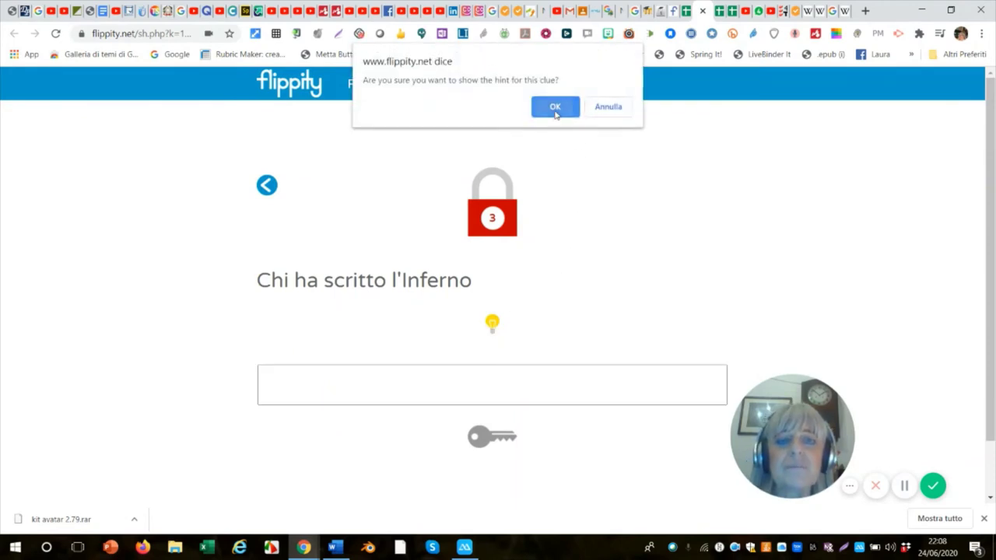
click(554, 107)
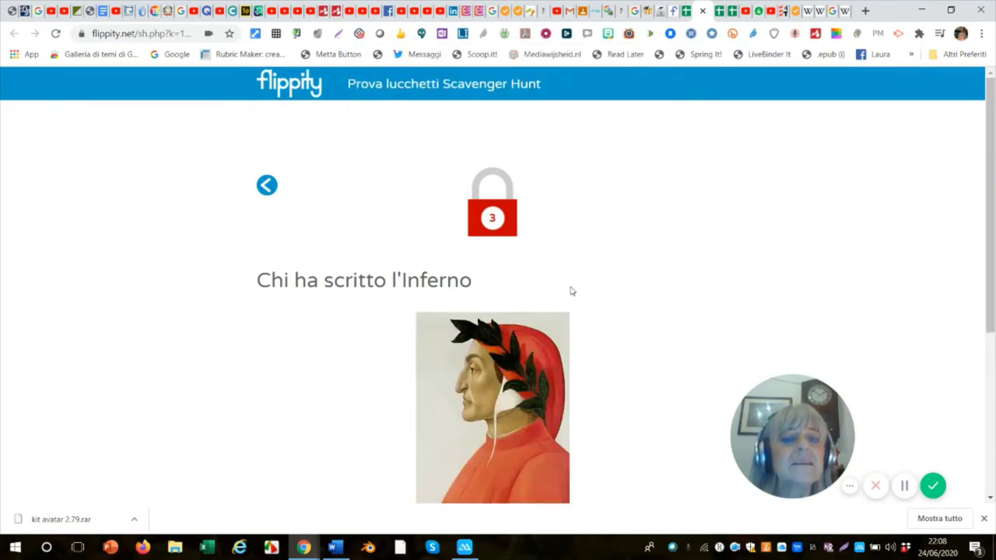
Step: Submit "Dante" as the answer to lock 3 to finish the Scavenger Hunt
scroll(572, 291, down, 3)
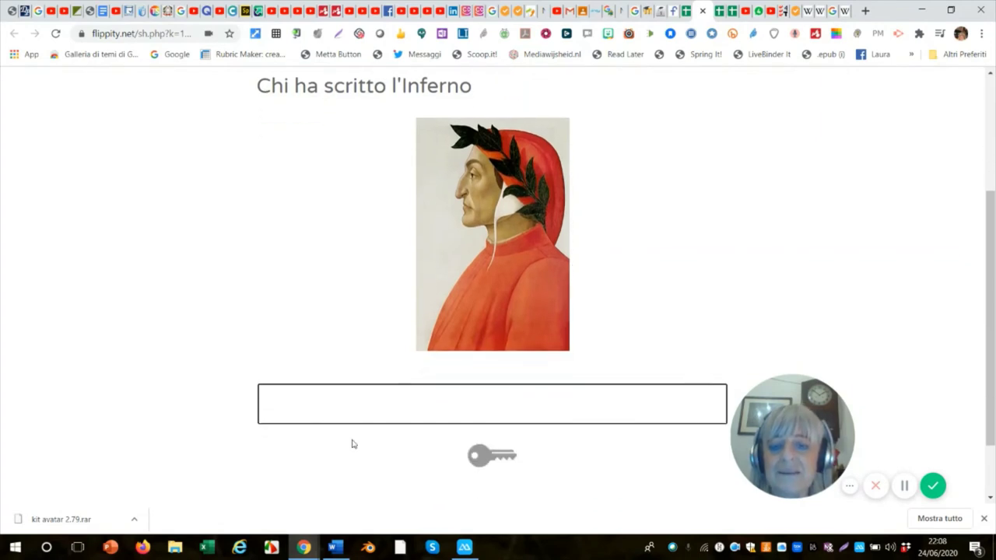
text(Dante)
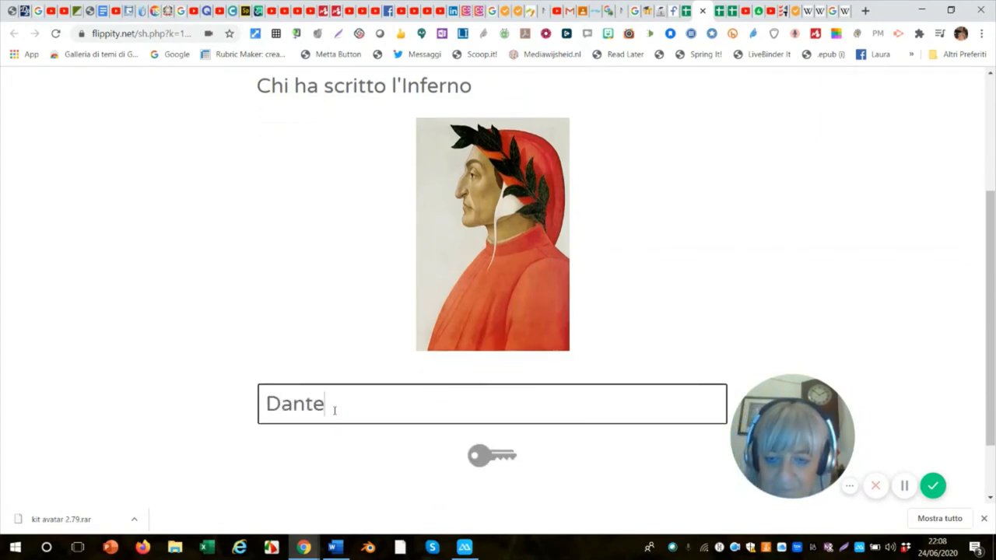
click(482, 457)
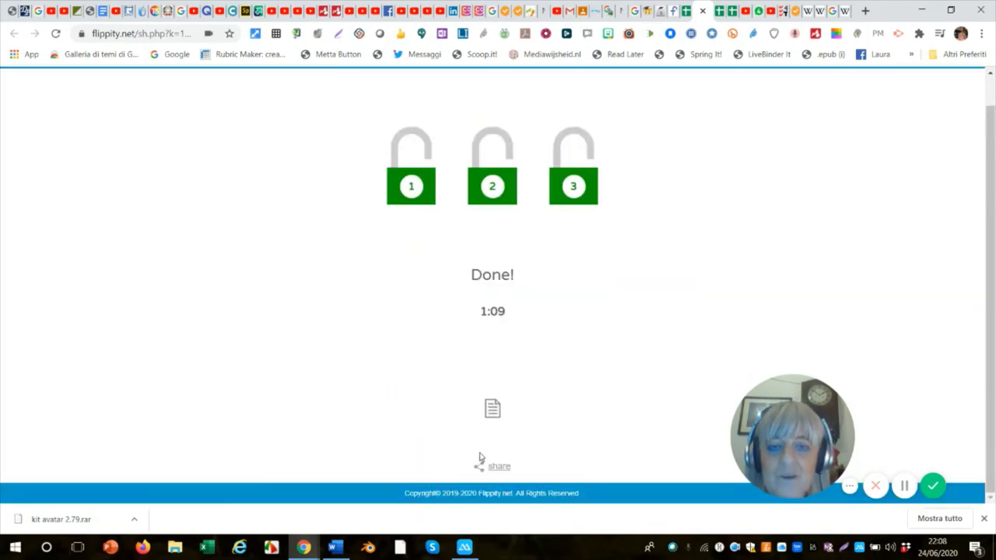
scroll(490, 311, up, 1)
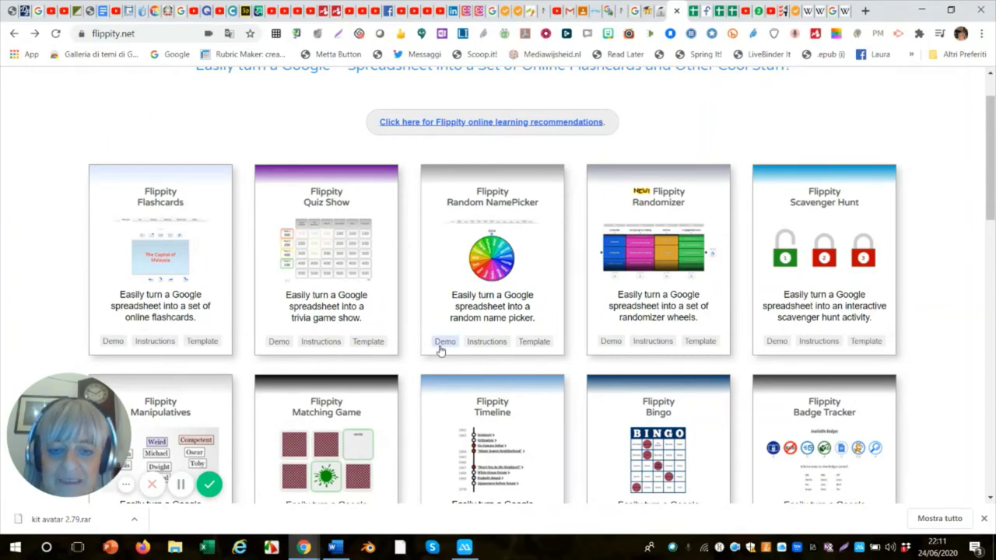
Step: View the Flippity Random Name Picker instructions and make a copy of its Google Sheets template
click(486, 345)
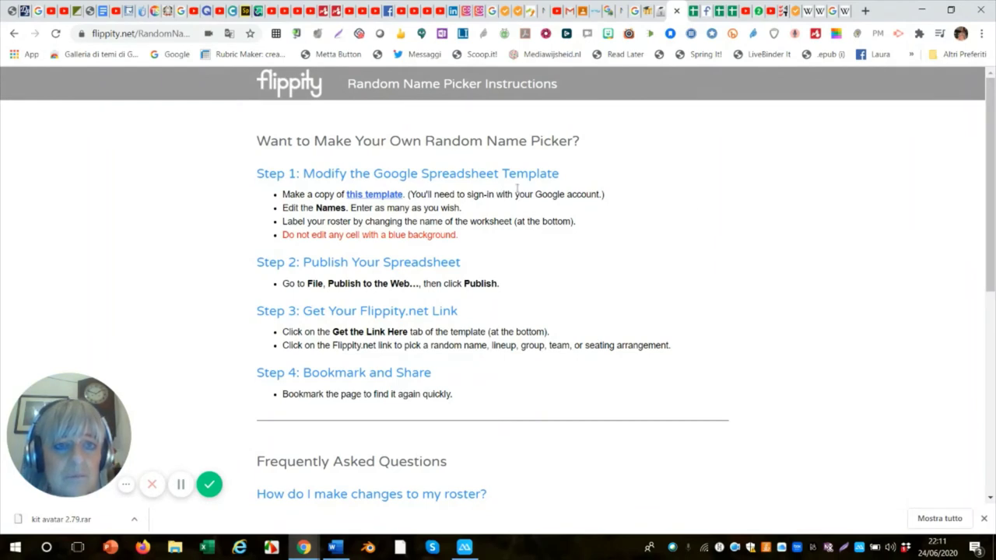
click(13, 34)
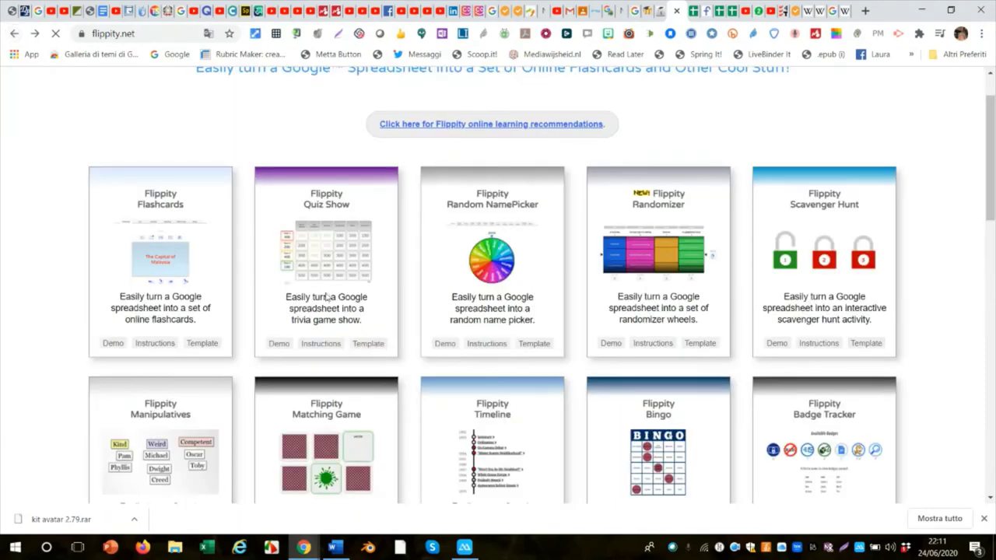
click(533, 343)
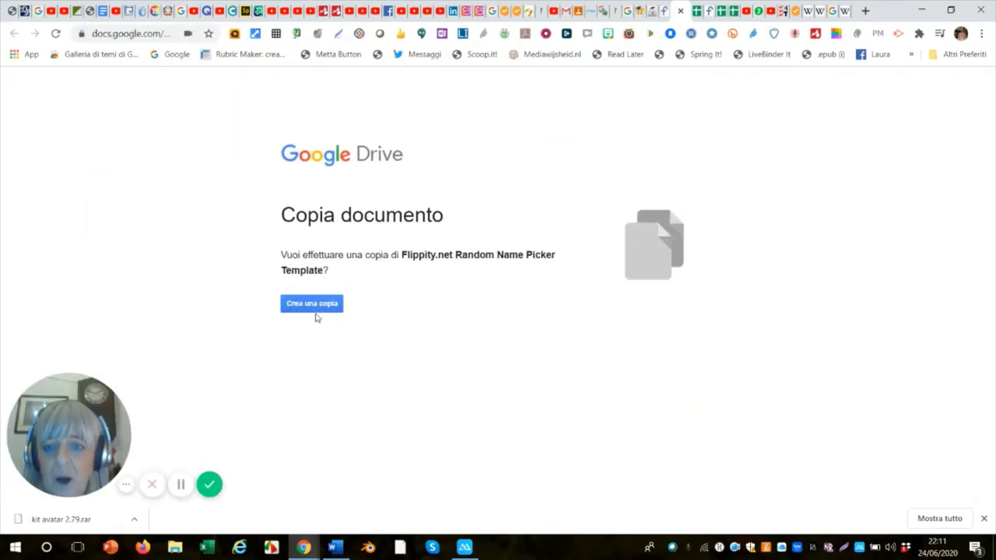
click(320, 306)
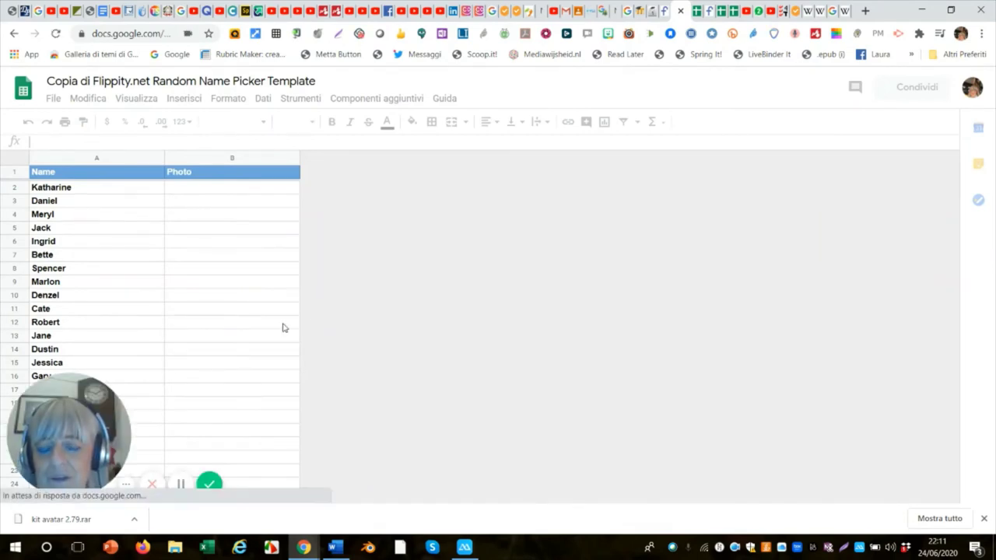
drag(135, 424, 608, 429)
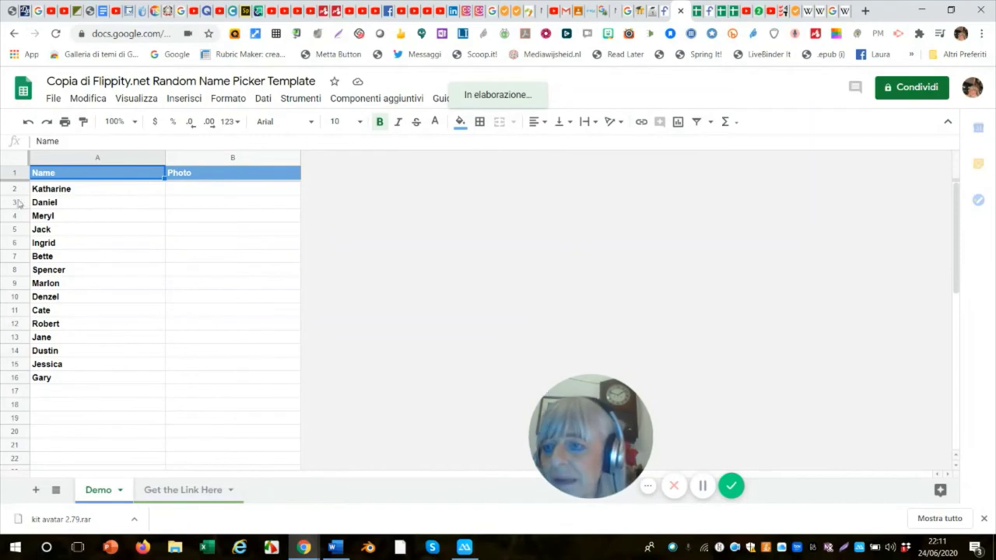
Step: Clear all the sample names from cells A2 to A16 of the Demo sheet
click(54, 193)
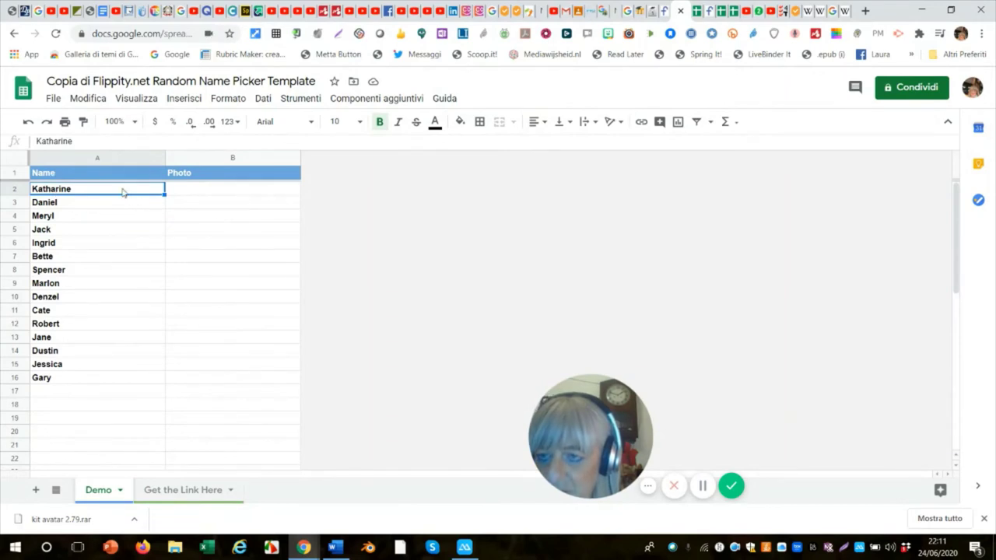
drag(116, 194, 114, 377)
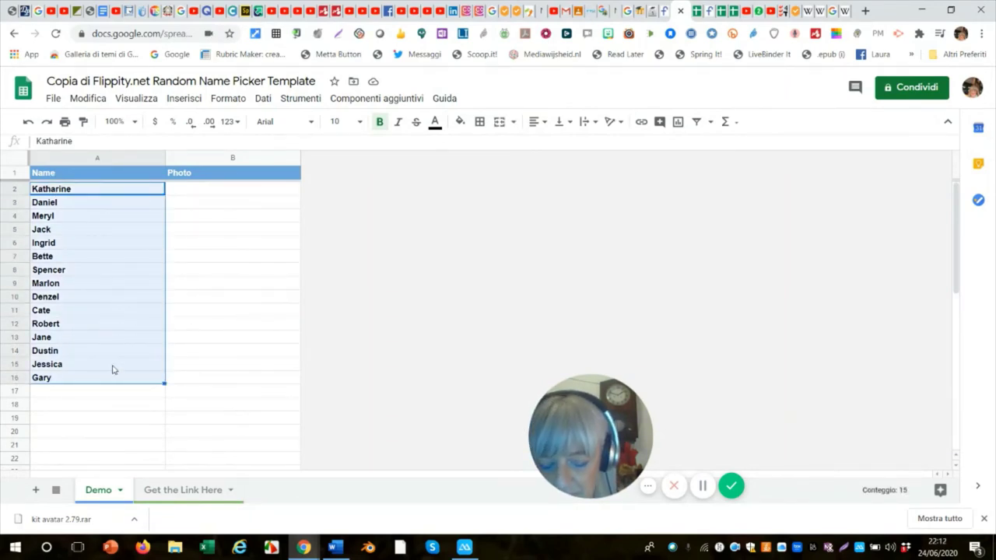
key(Delete)
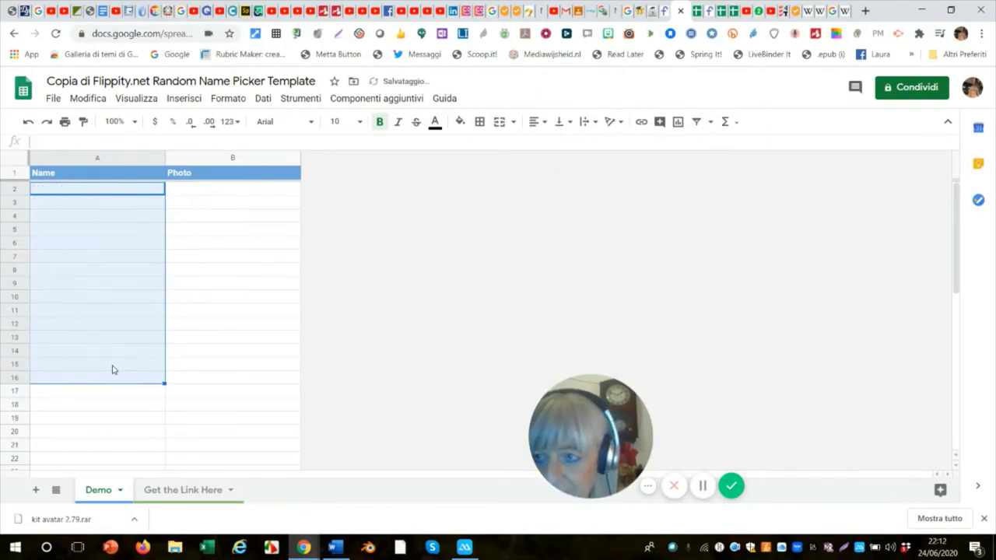
Step: Enter four students' first names in the Name column, one per cell from A2 to A5
text(P)
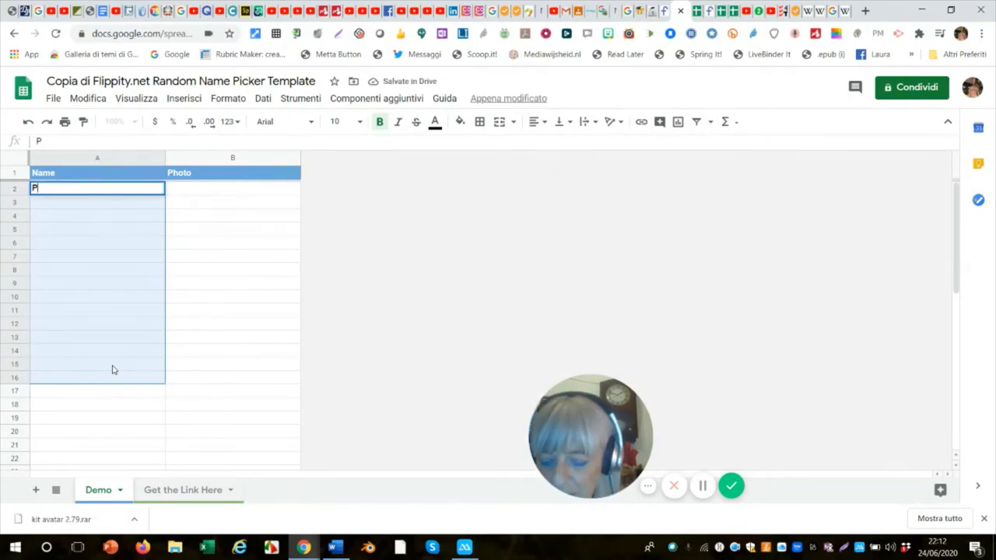
text(aola)
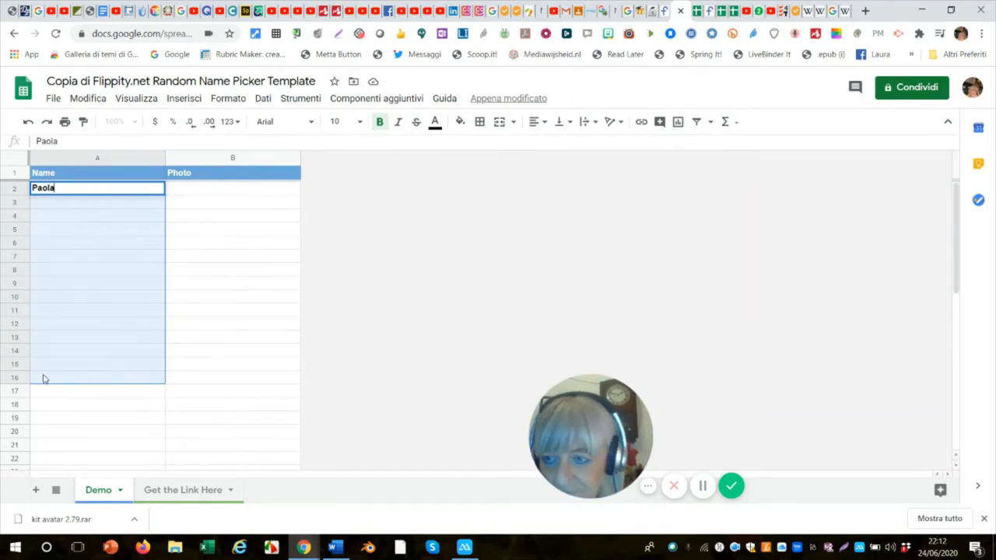
click(40, 204)
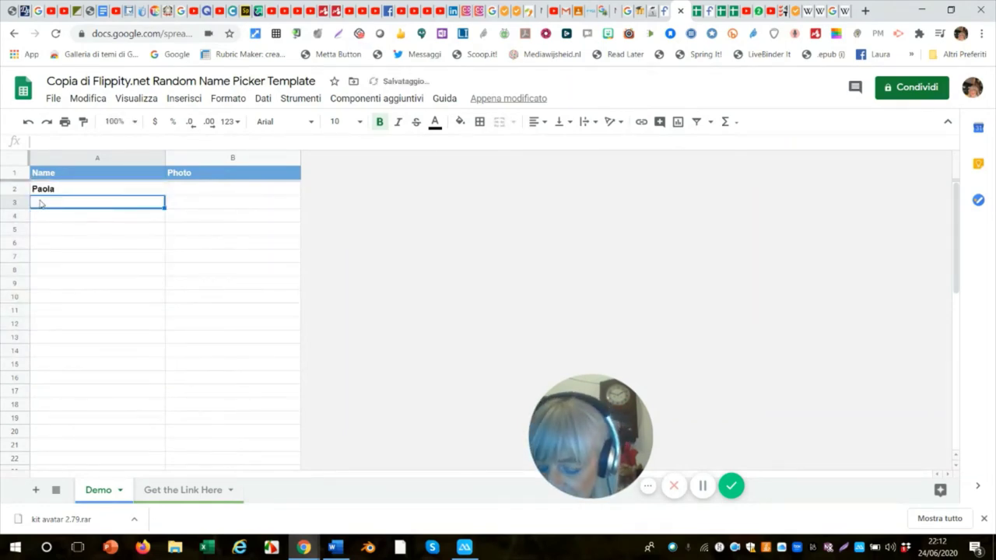
text(Andrea)
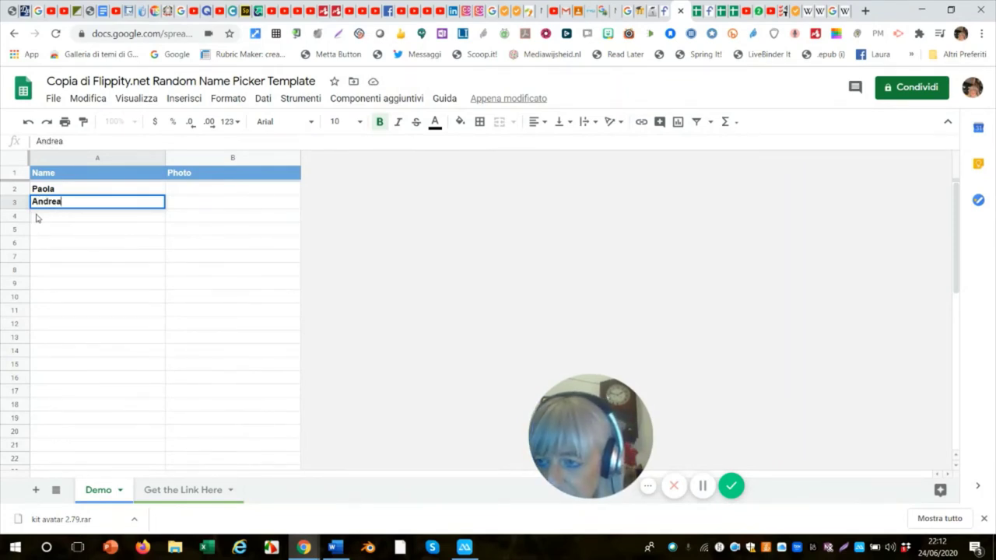
click(37, 218)
text(Luca)
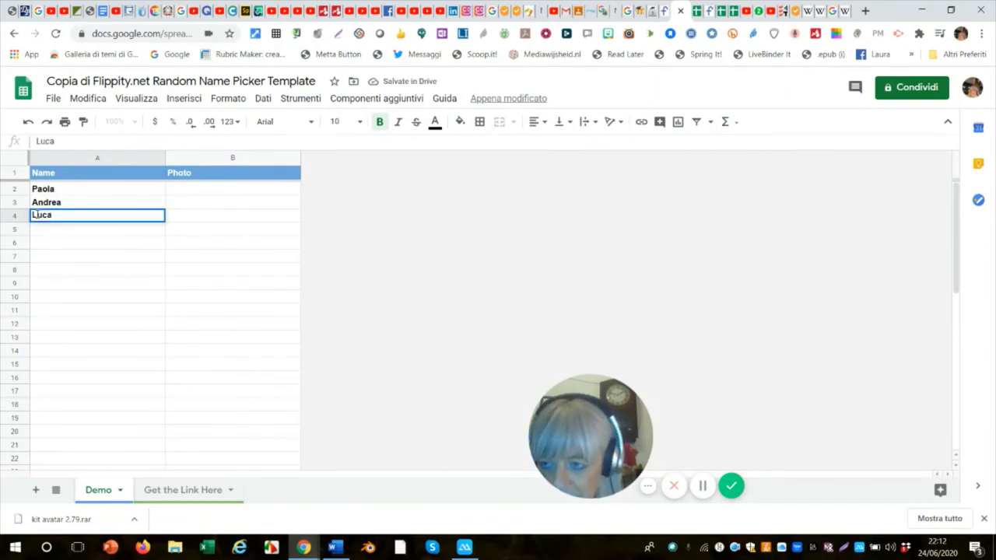
click(46, 231)
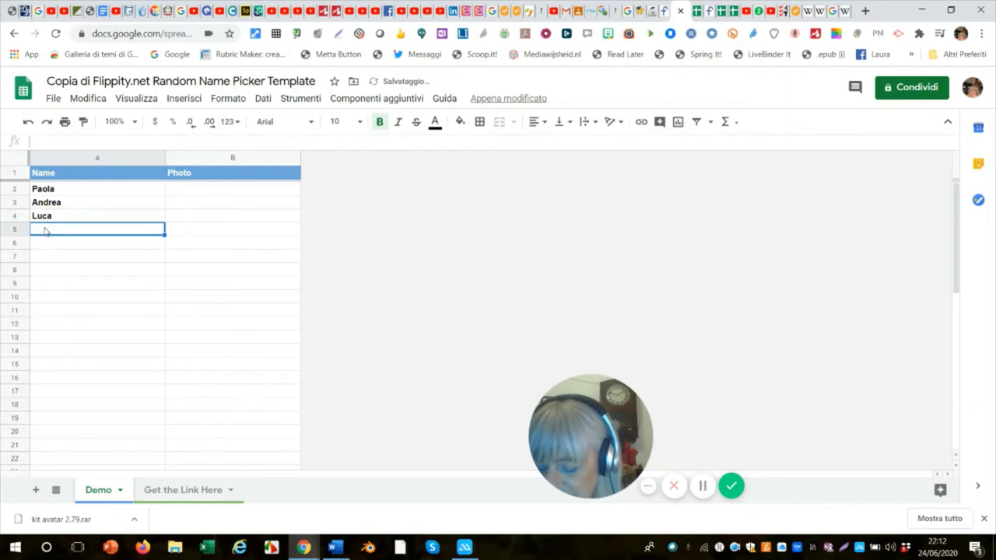
text(Gia)
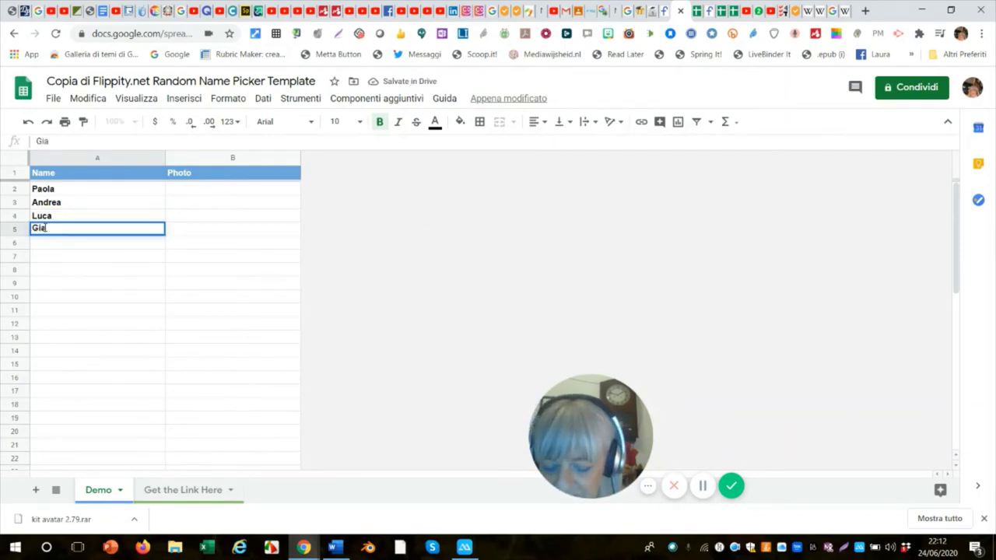
text(cinta)
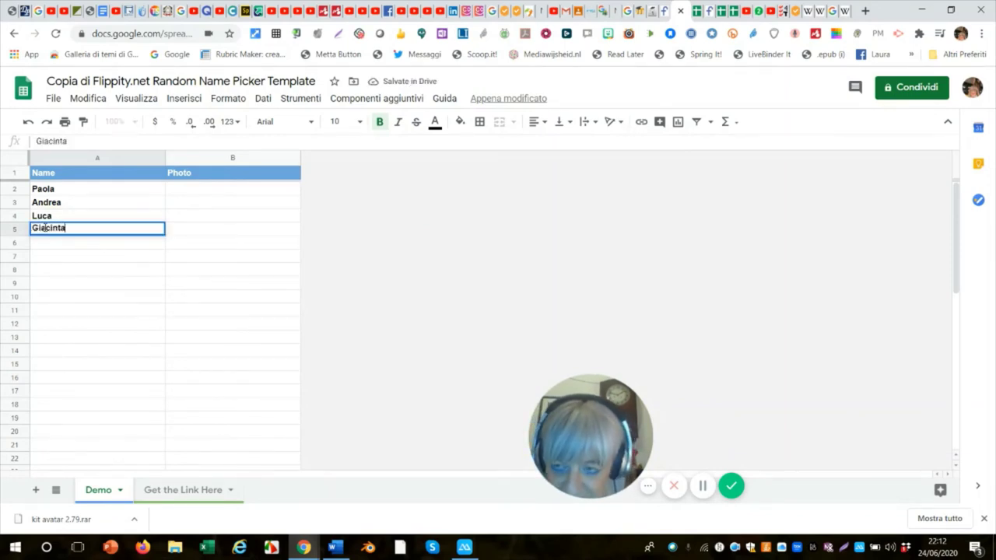
Step: Add two more students' first names to the Name column, one each in cells A6 and A7, with capitalized initials
click(53, 247)
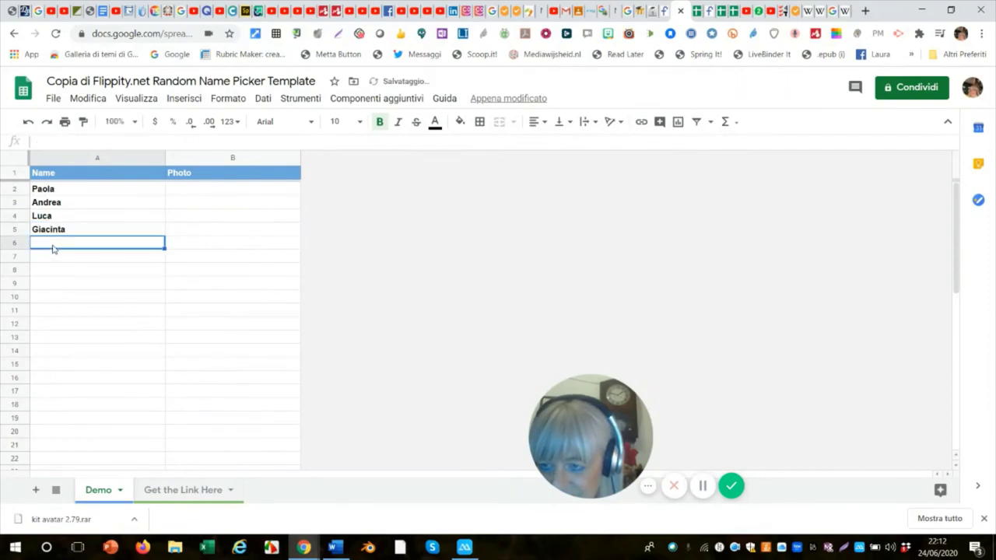
text(fiorenz)
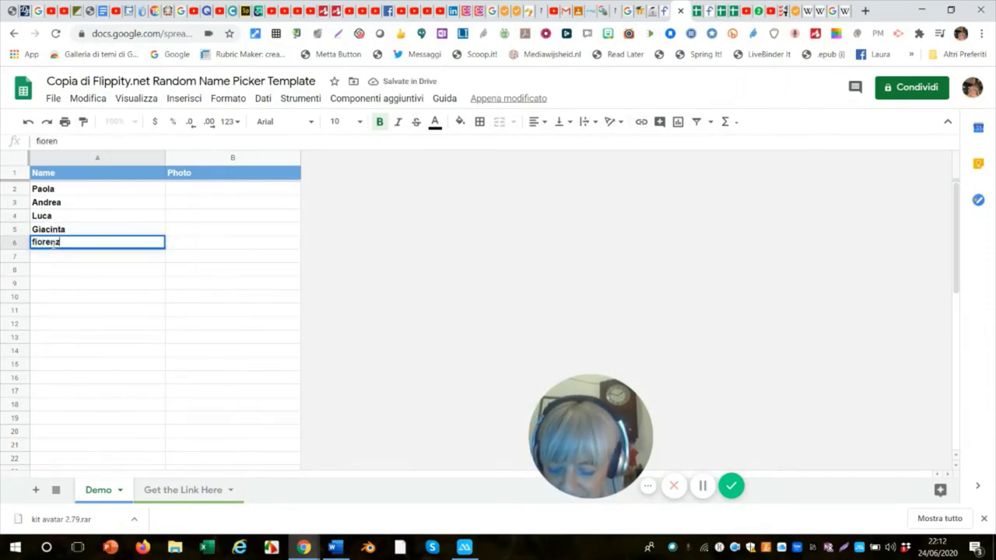
text(a)
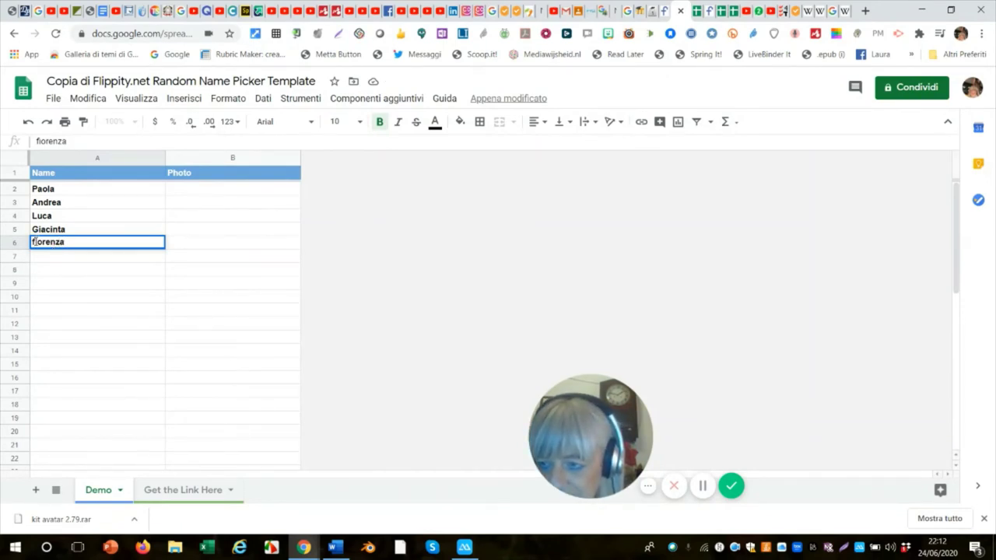
key(BackSpace)
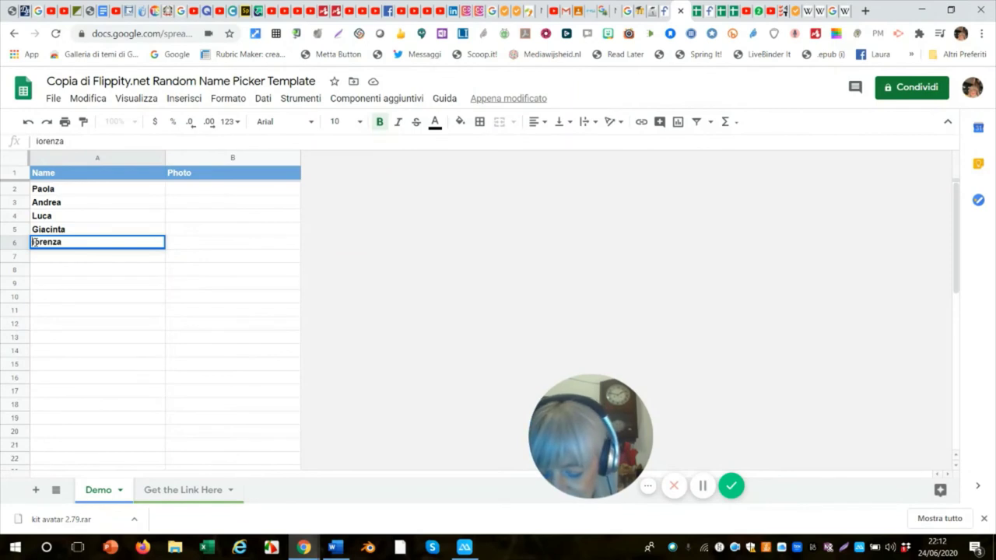
text(F)
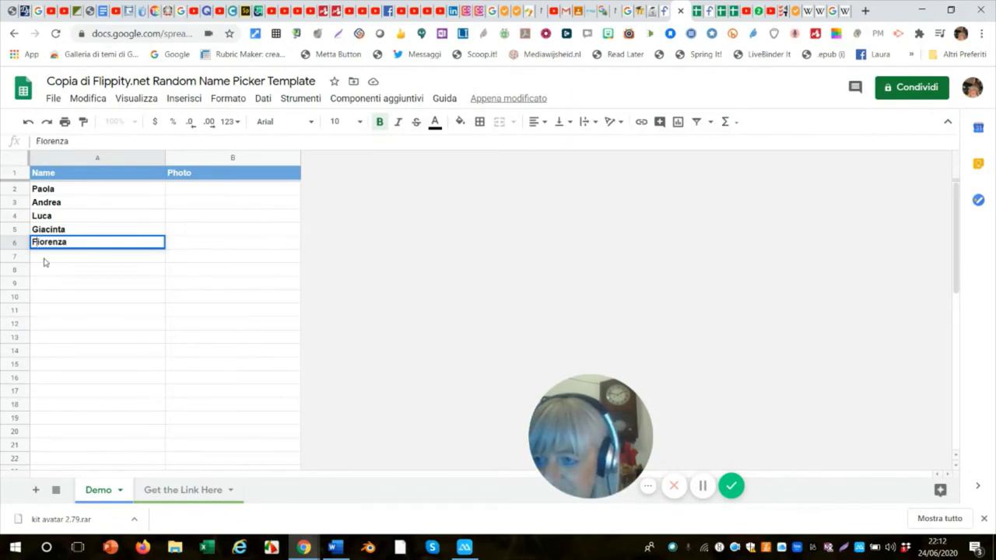
click(45, 259)
text(Car)
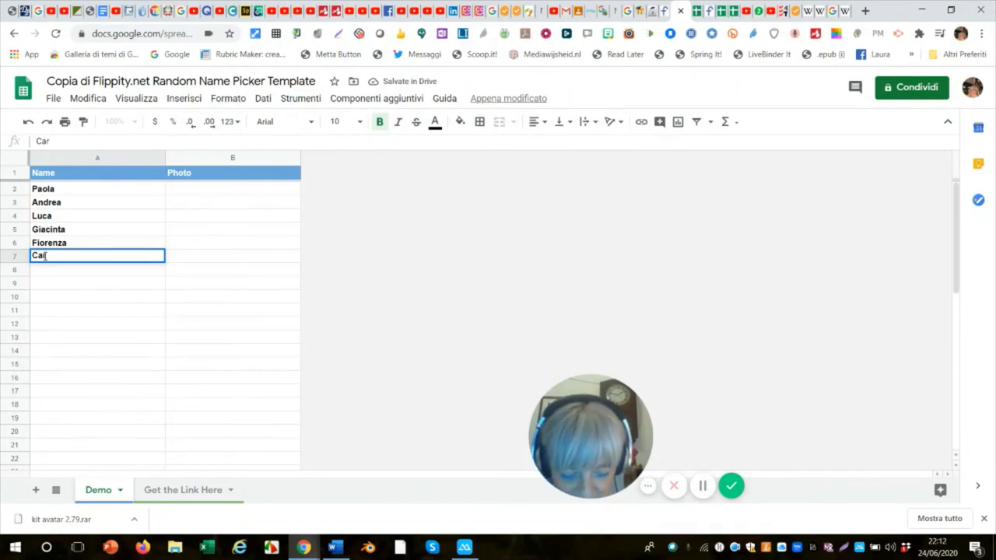
text(lotta)
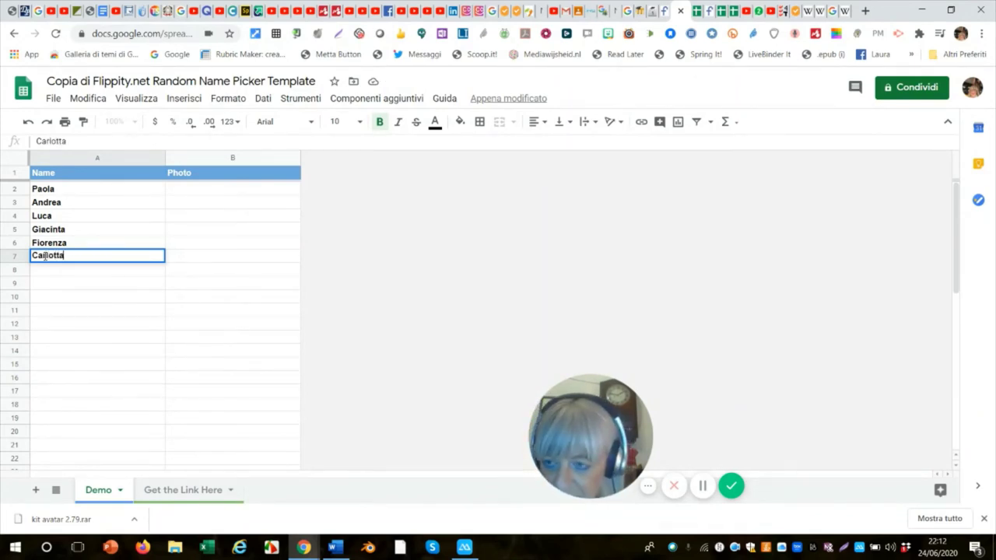
Step: Enter three further students' first names in the Name column, one per cell from A8 to A10
click(46, 272)
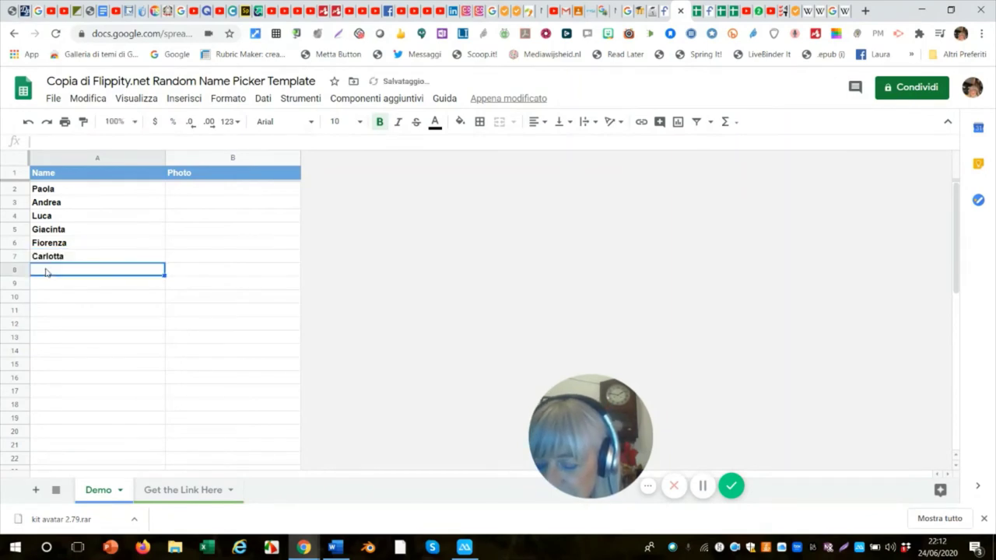
text(Piero)
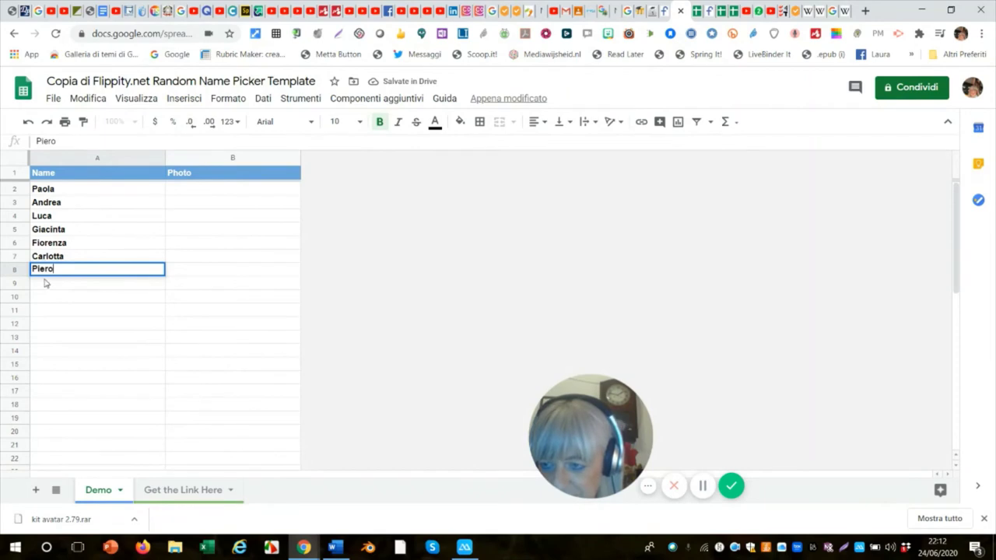
click(45, 283)
text(G)
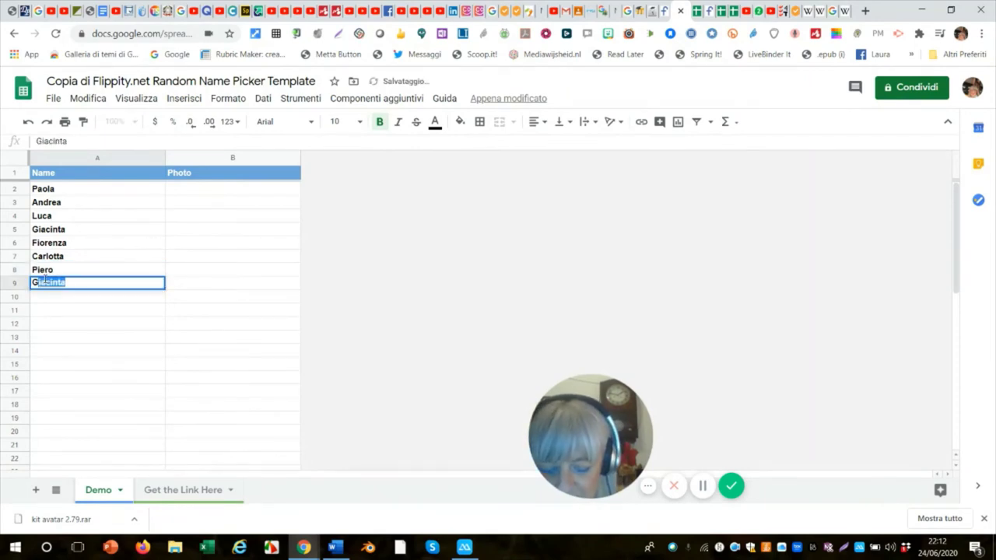
text(iovanni)
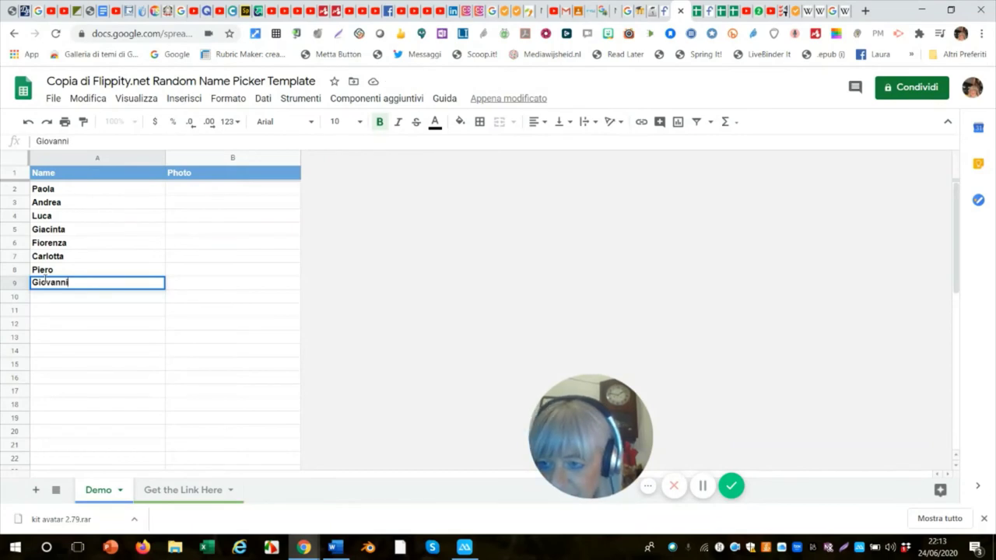
click(45, 301)
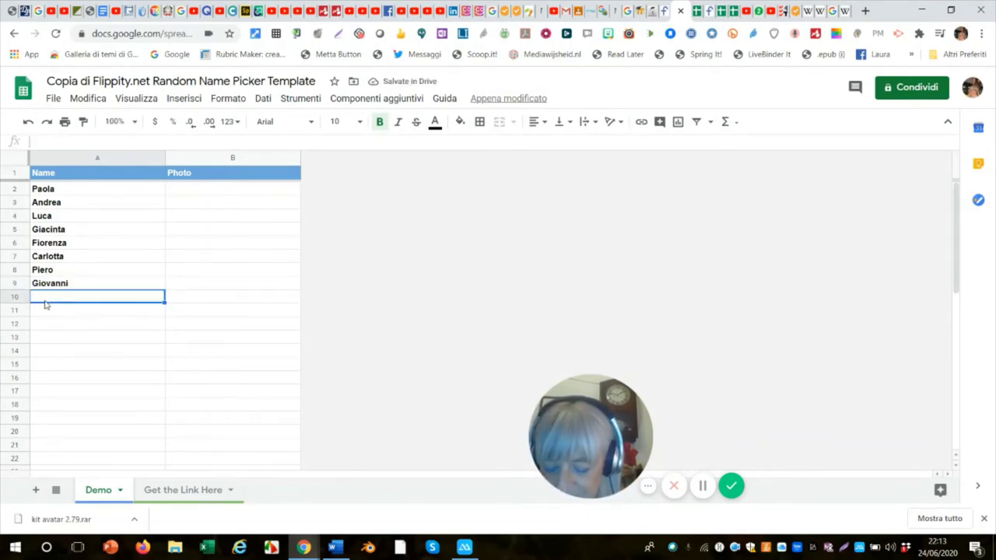
double_click(45, 302)
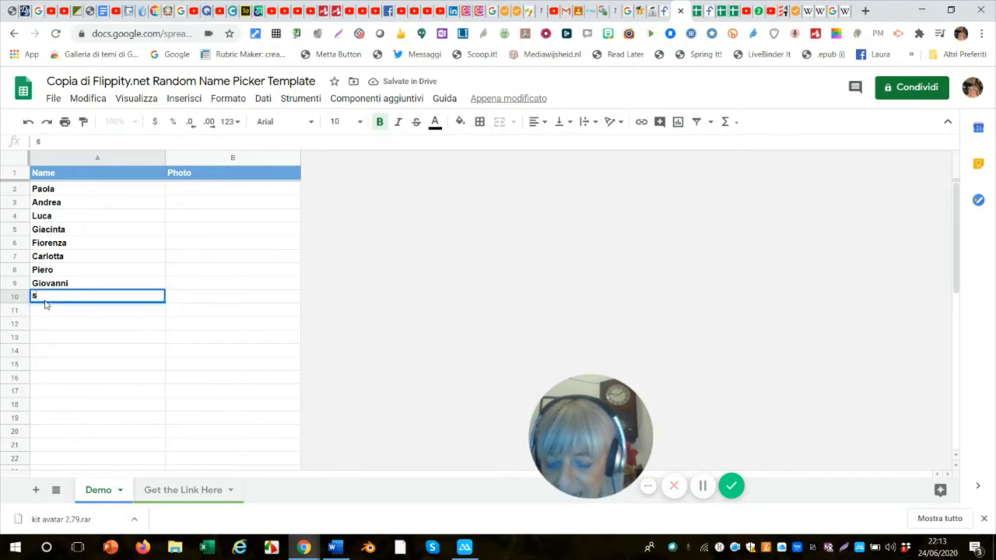
text(S)
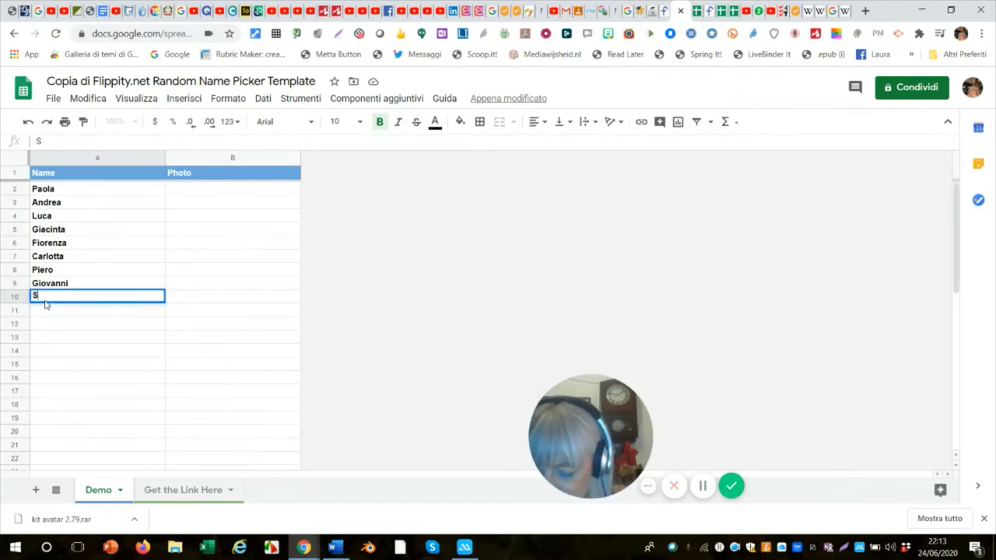
text(erena)
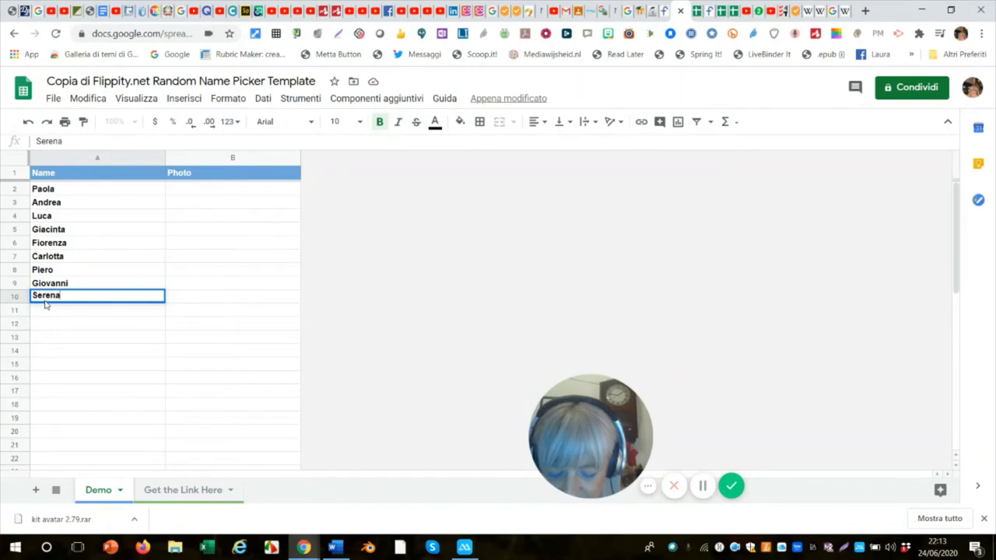
Step: Continue the Name column with three students' first names, one per cell from A11 to A13
click(39, 312)
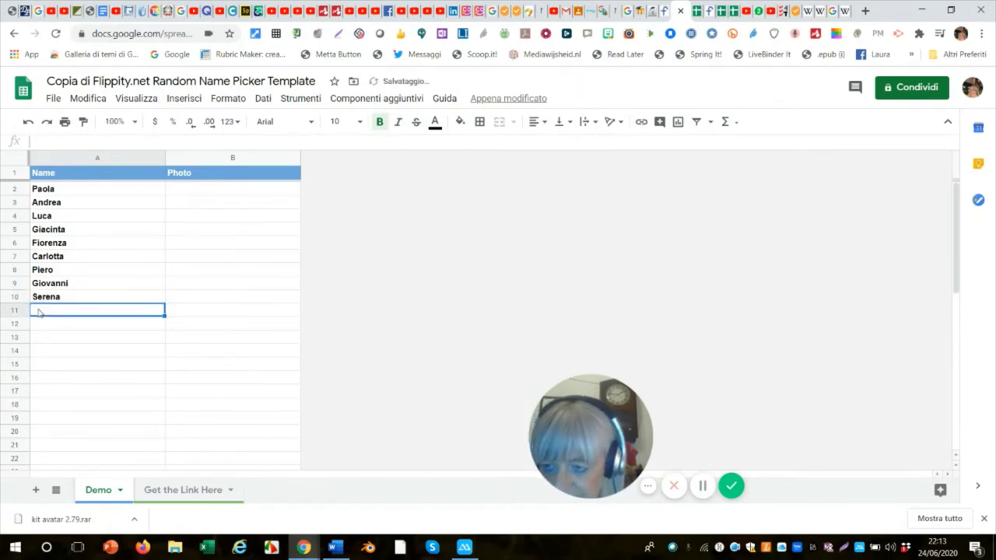
text(Silvia)
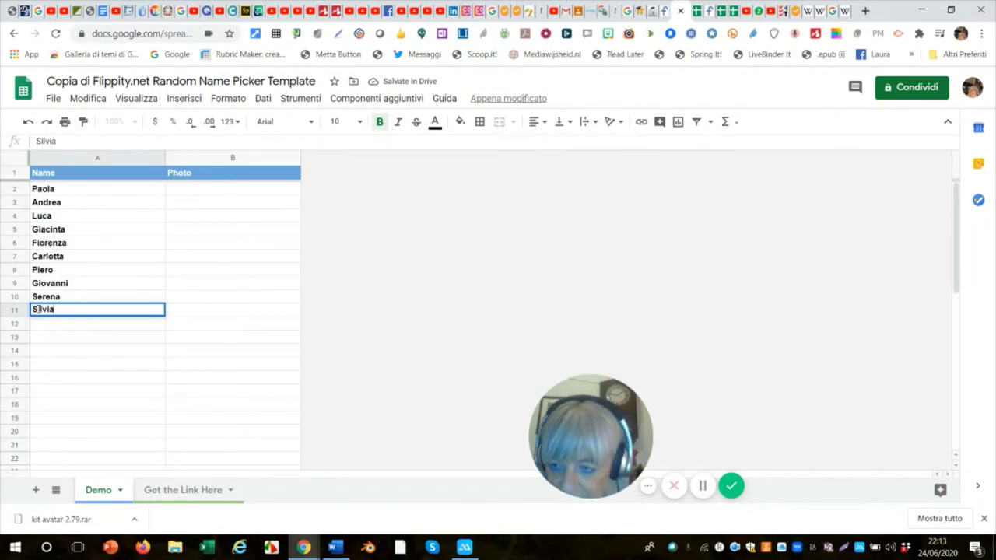
click(46, 327)
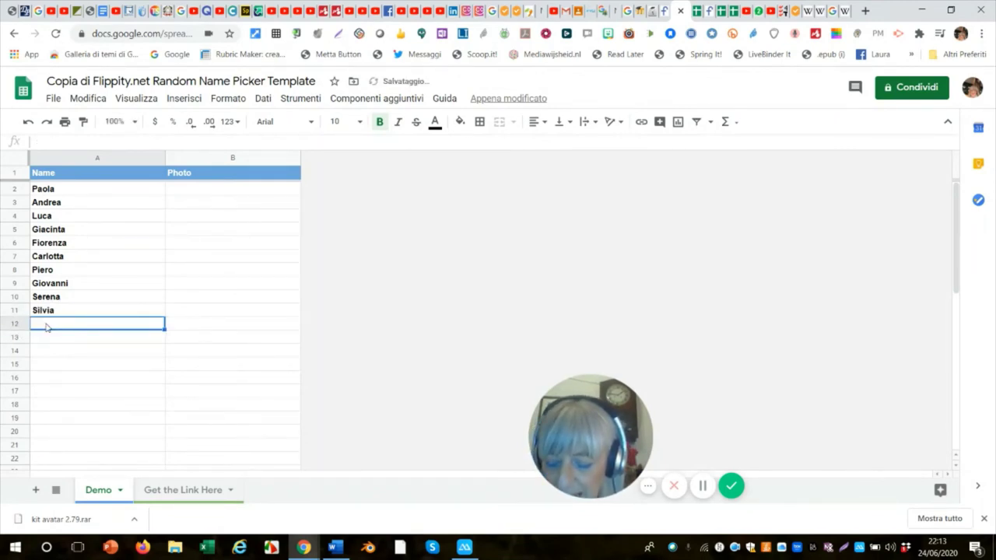
text(Alma)
click(47, 342)
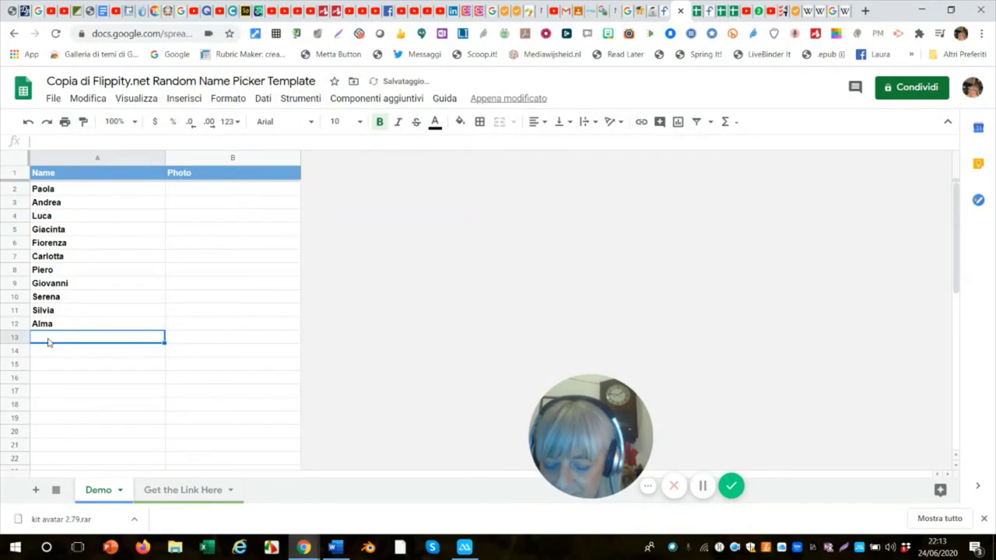
text(Ton)
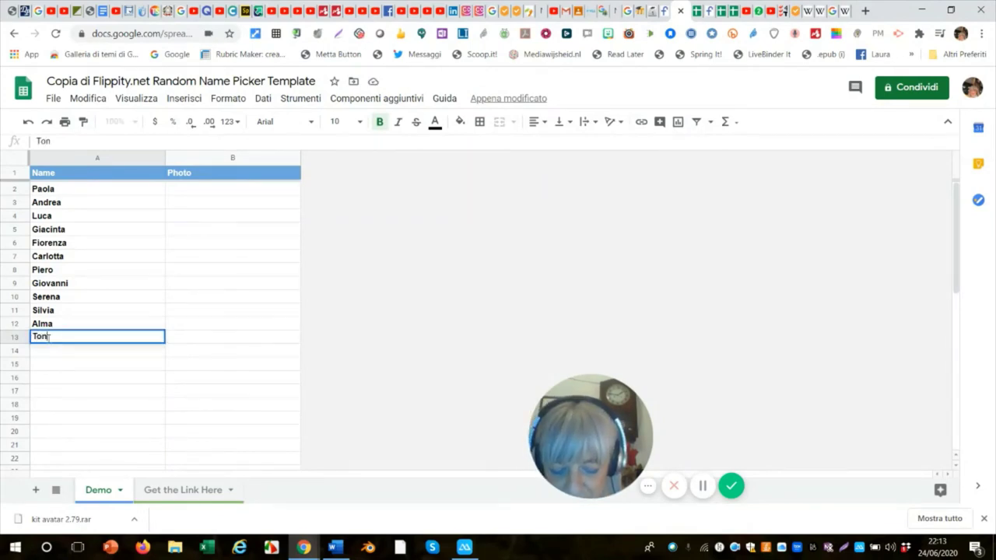
text(ino)
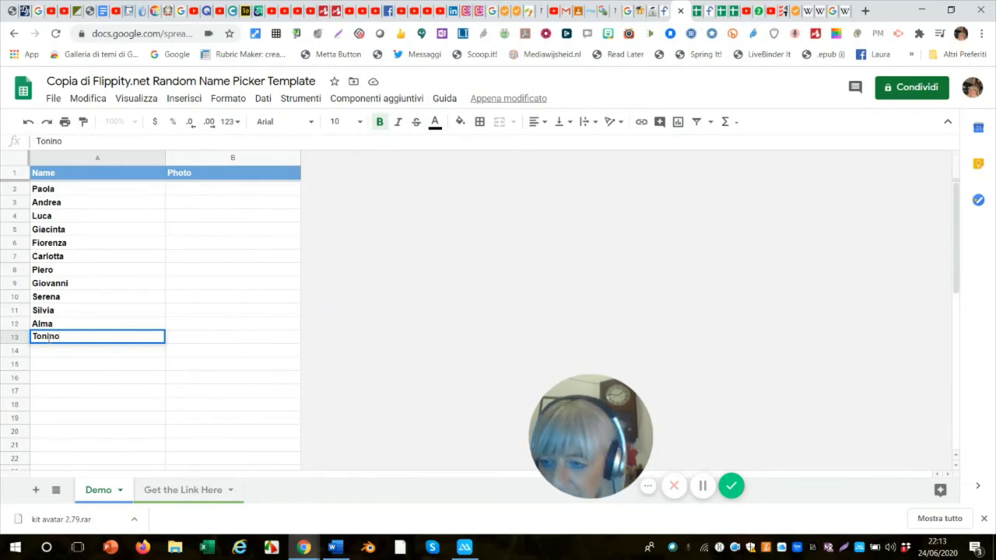
Step: Complete the roster with three students' first names in cells A14 to A16, correcting the misspelled initial in A15
click(45, 353)
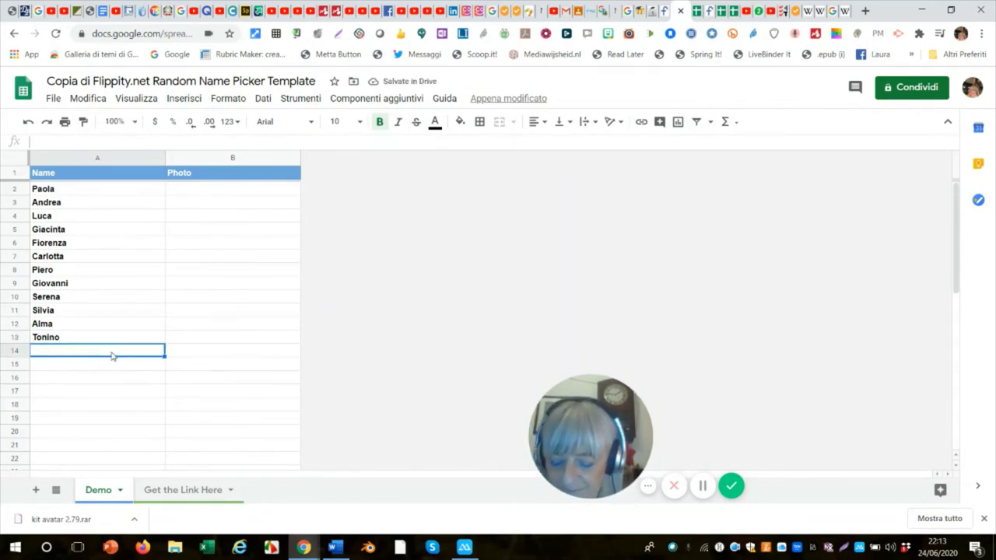
text(Fra)
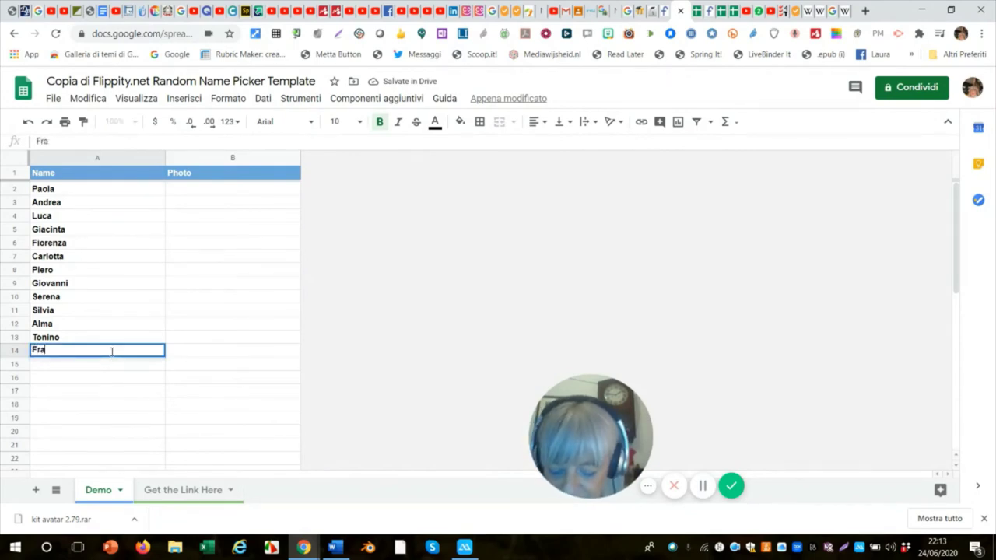
text(ncesca)
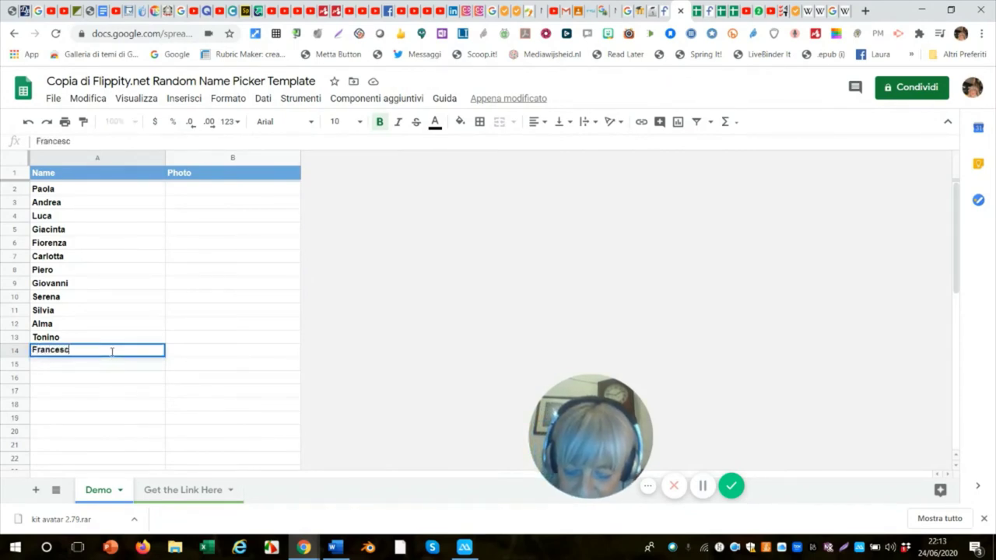
click(67, 369)
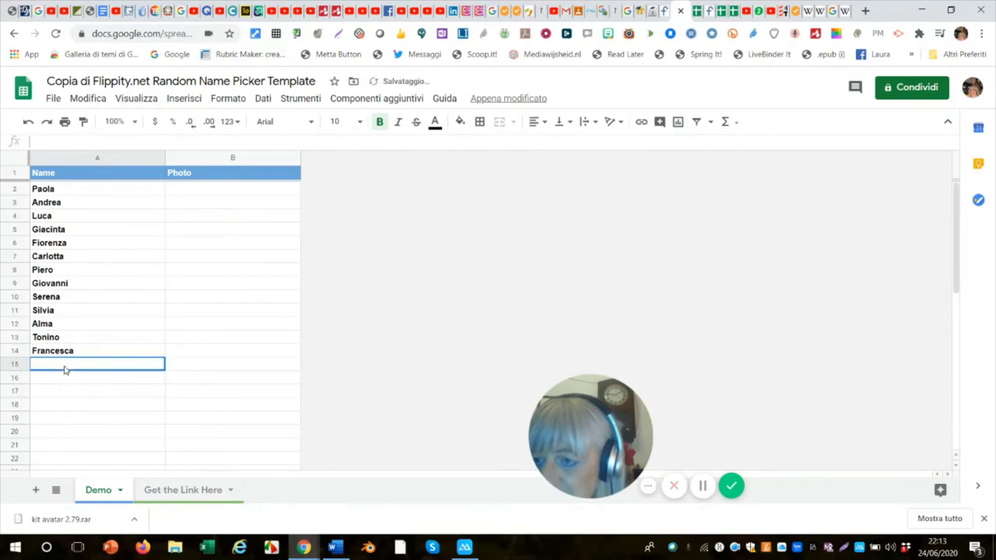
text(Ogor)
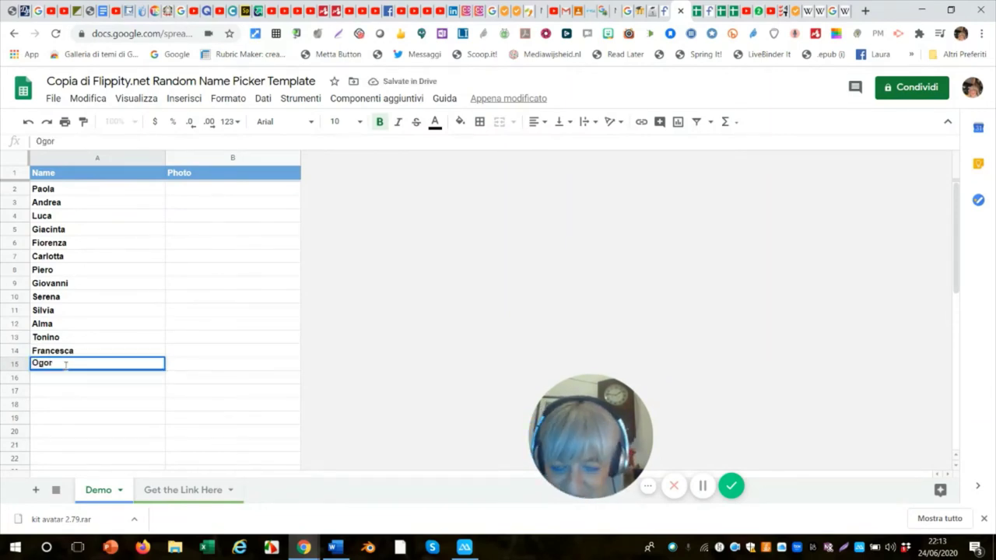
drag(53, 363, 33, 363)
click(37, 362)
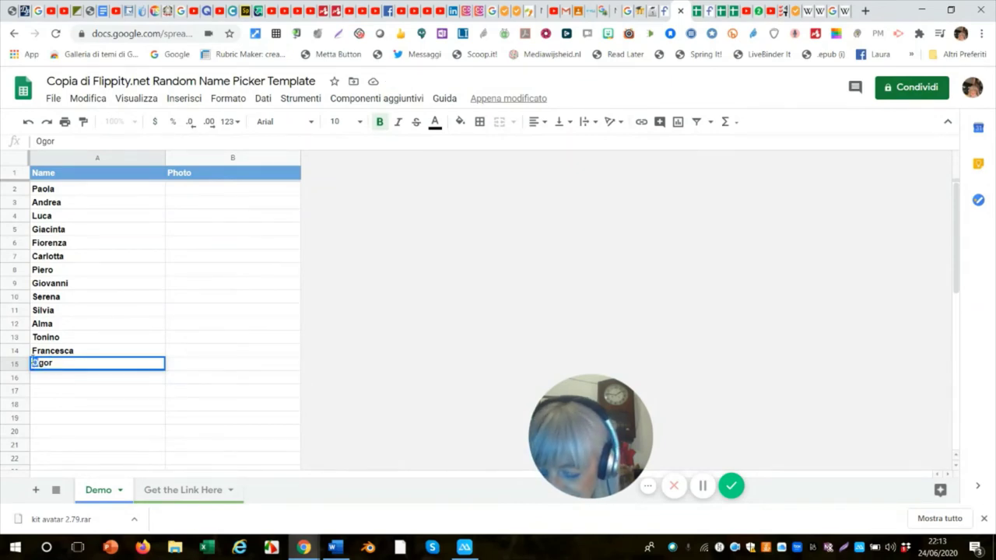
text(I)
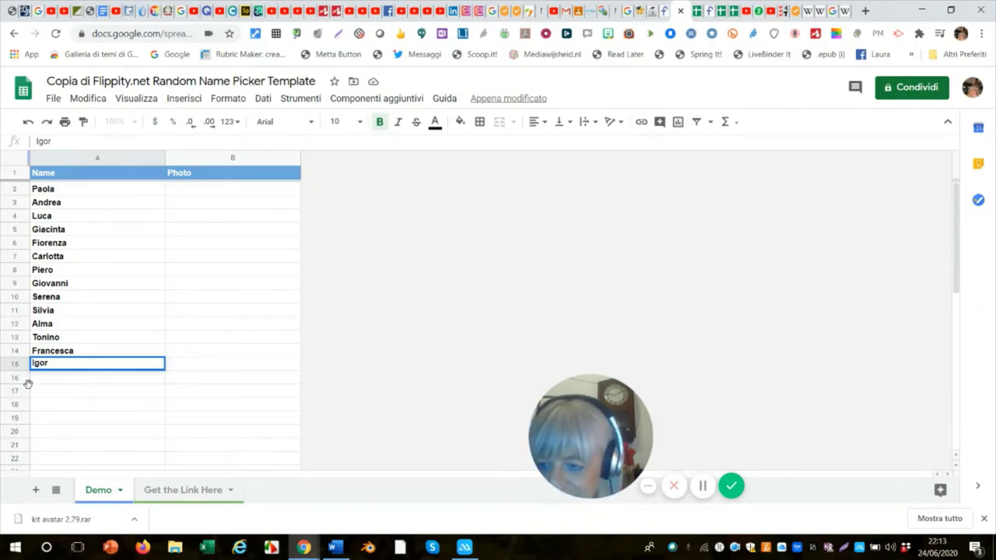
key(Return)
text(Leone)
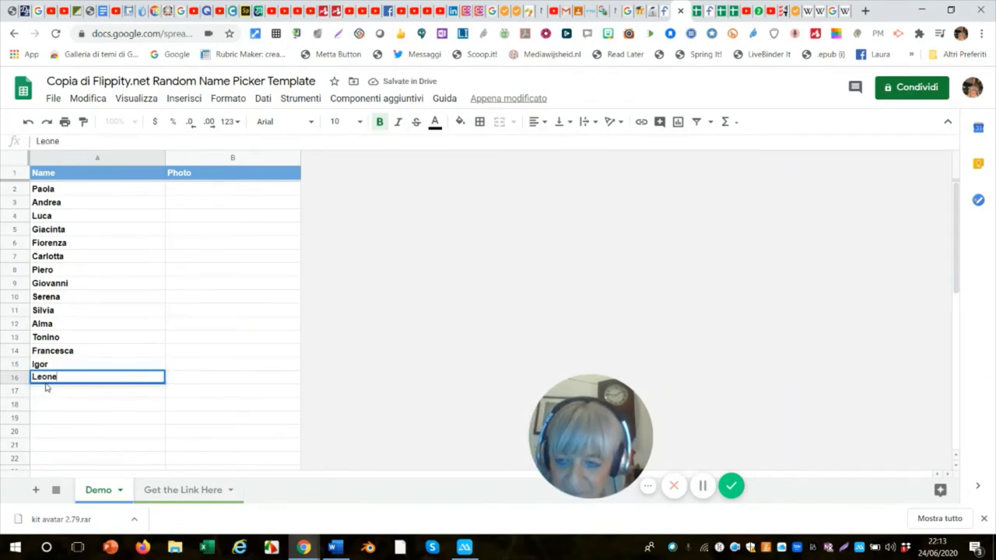
key(Return)
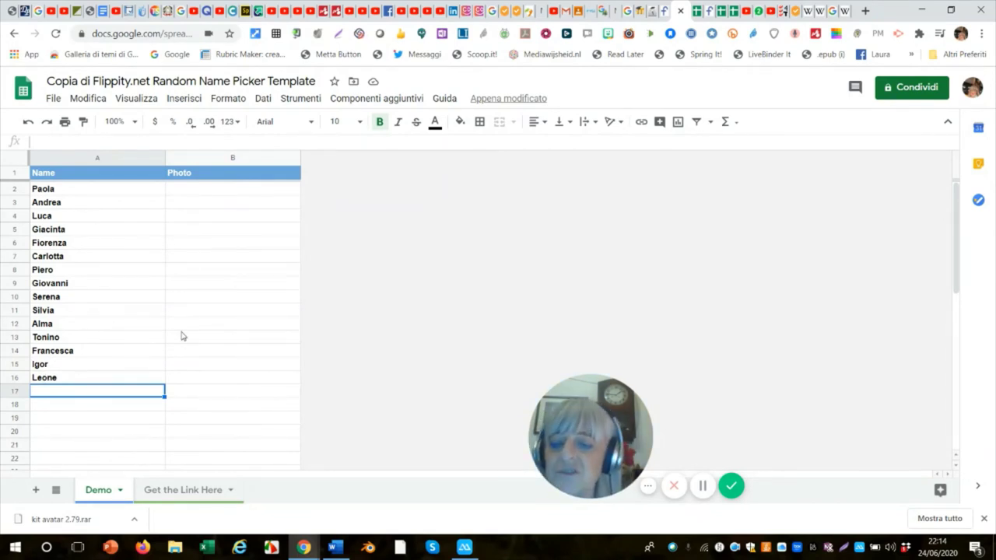
Step: Rename the Demo sheet as "ruota"
click(193, 194)
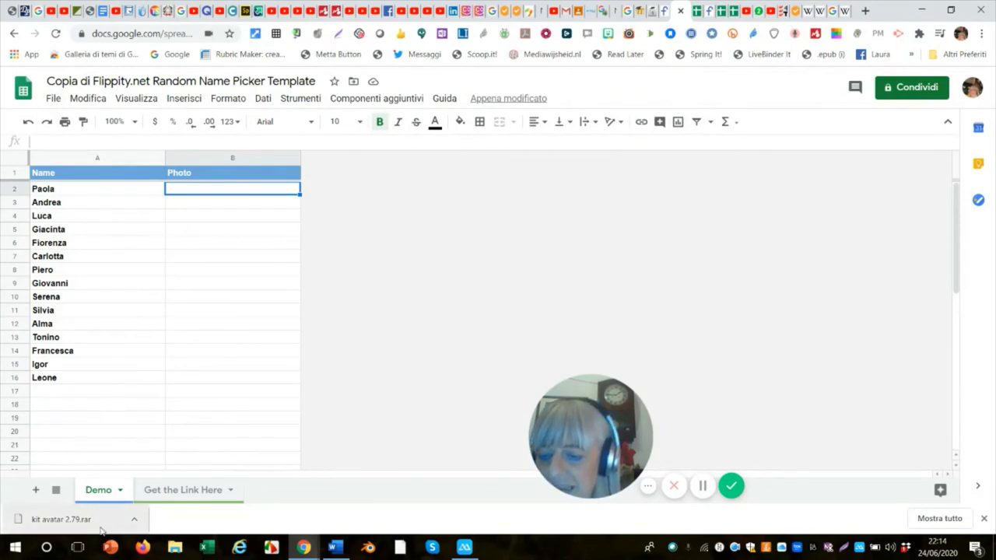
click(121, 493)
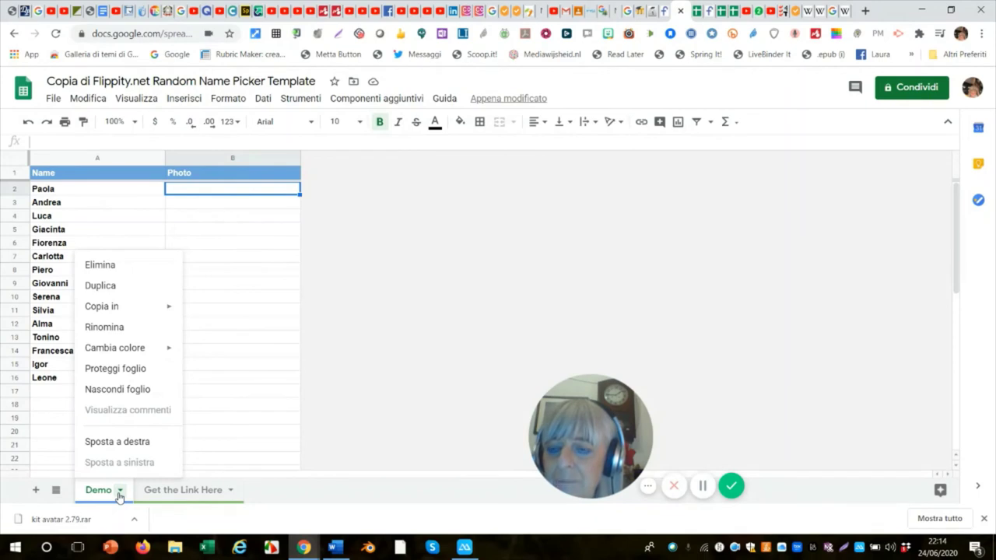
click(109, 328)
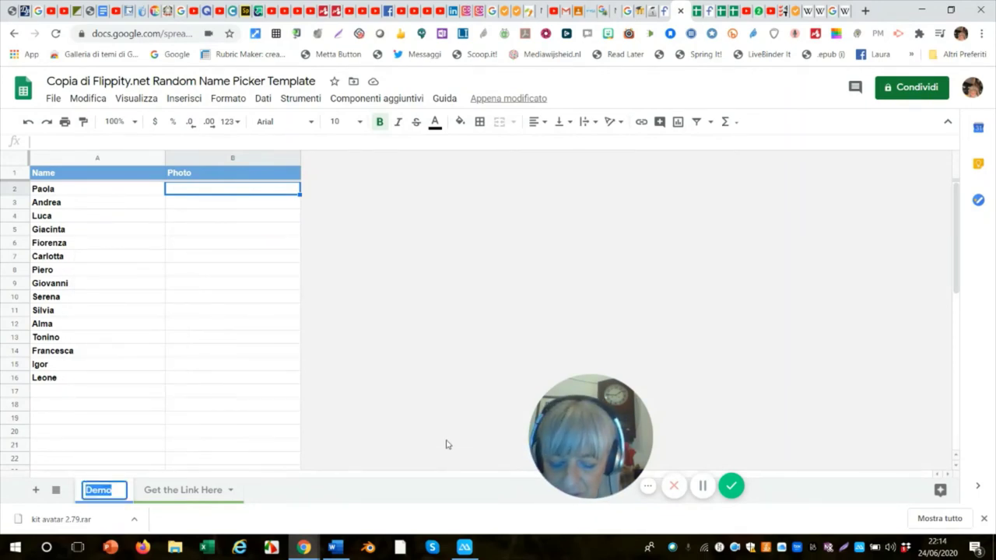
text(uota)
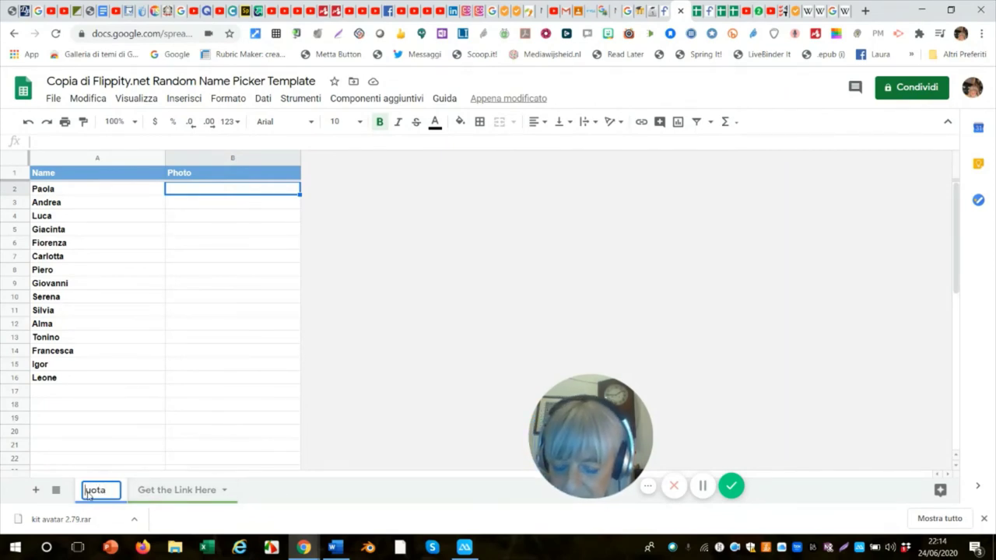
text(r)
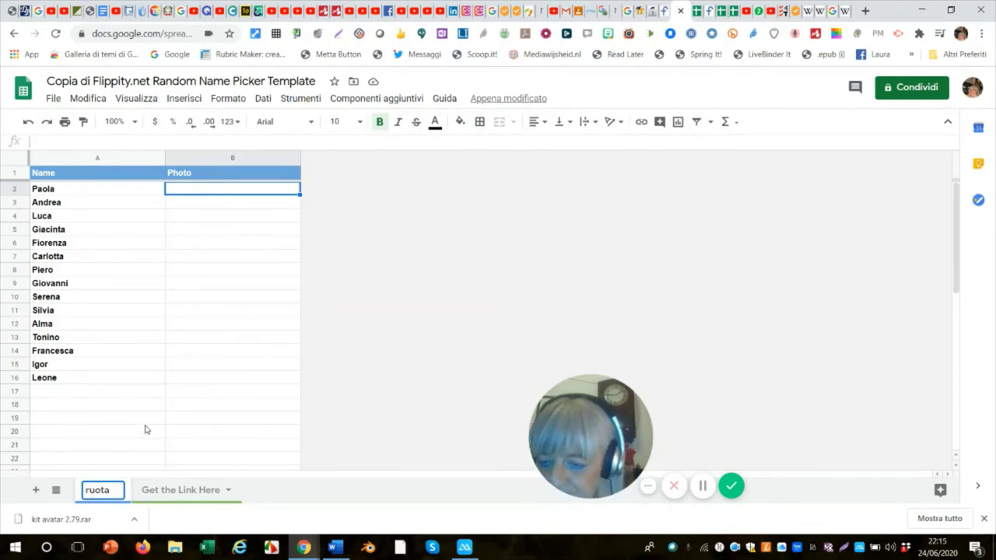
Step: Finish the sheet name as "ruota" and rename the spreadsheet file as "ruota" too
key(BackSpace)
text(r)
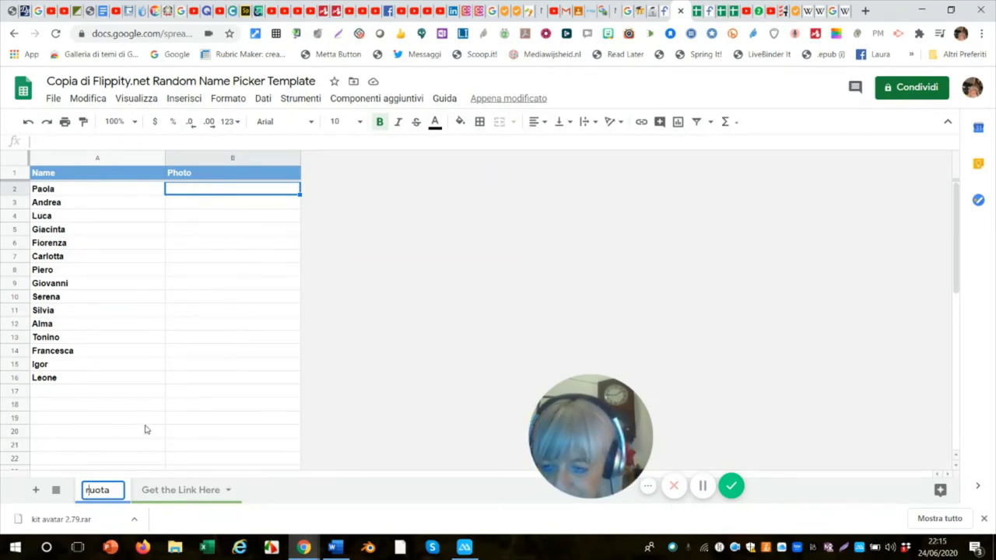
key(Return)
drag(46, 81, 324, 81)
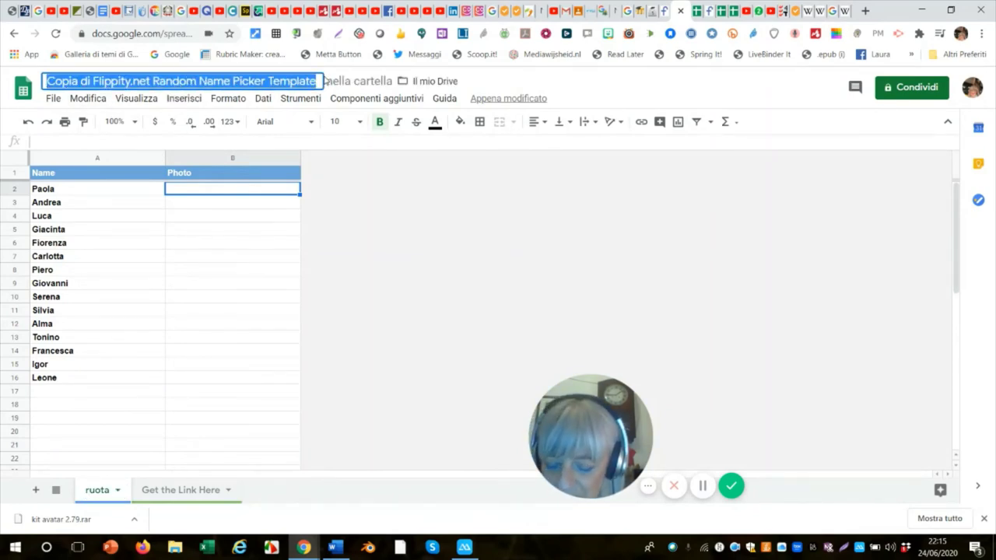
text(ruota)
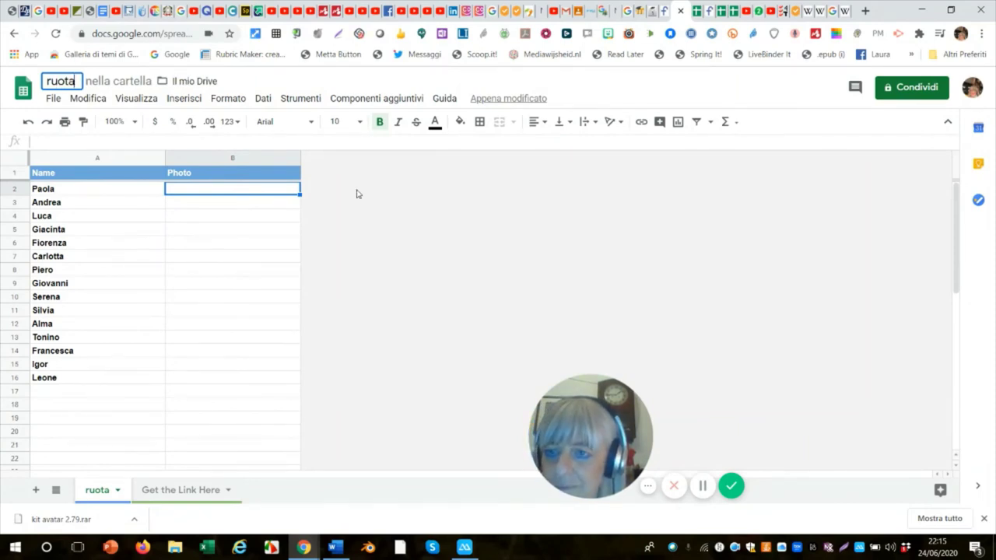
Step: Publish the entire document to the web as a web page and copy the published link
click(52, 99)
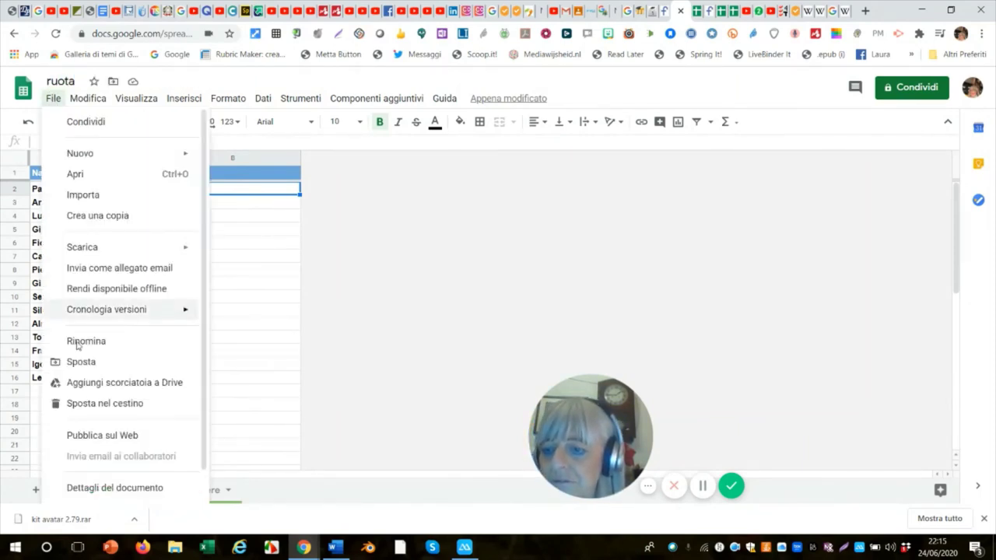
click(102, 436)
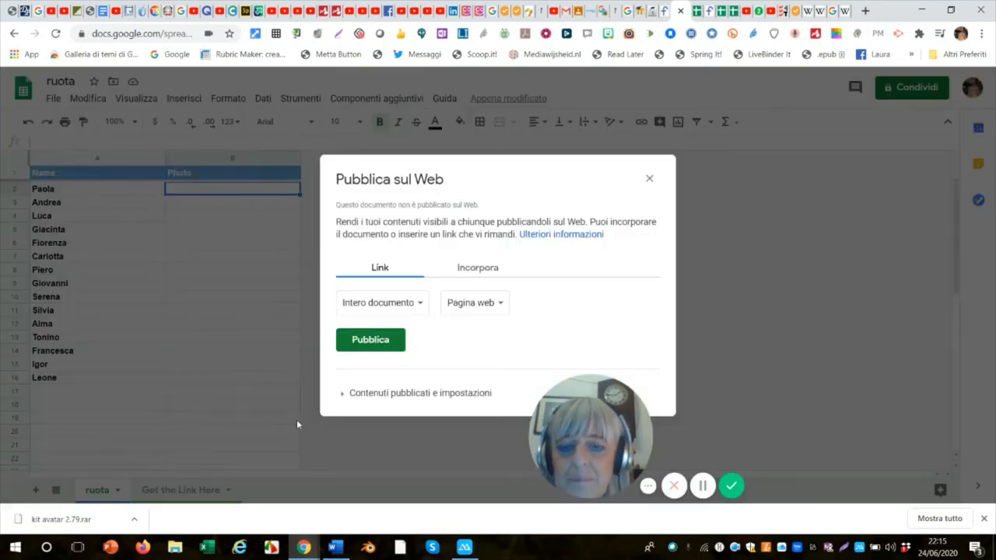
click(380, 342)
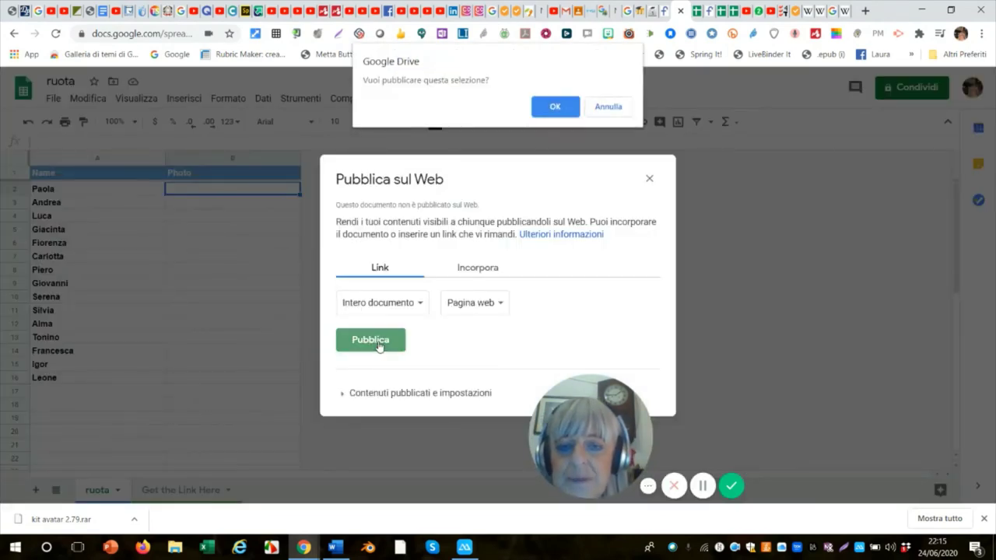
click(555, 110)
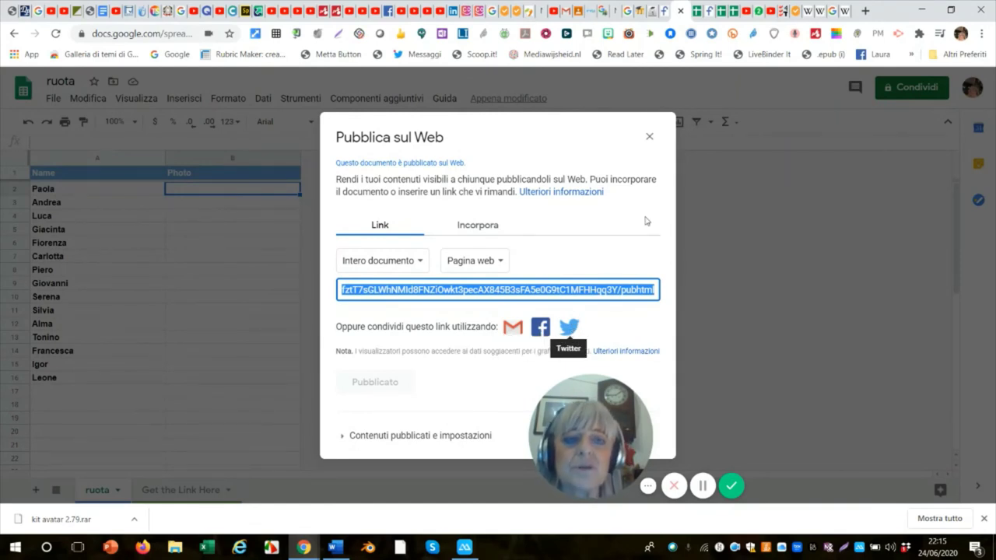
right_click(477, 289)
click(506, 299)
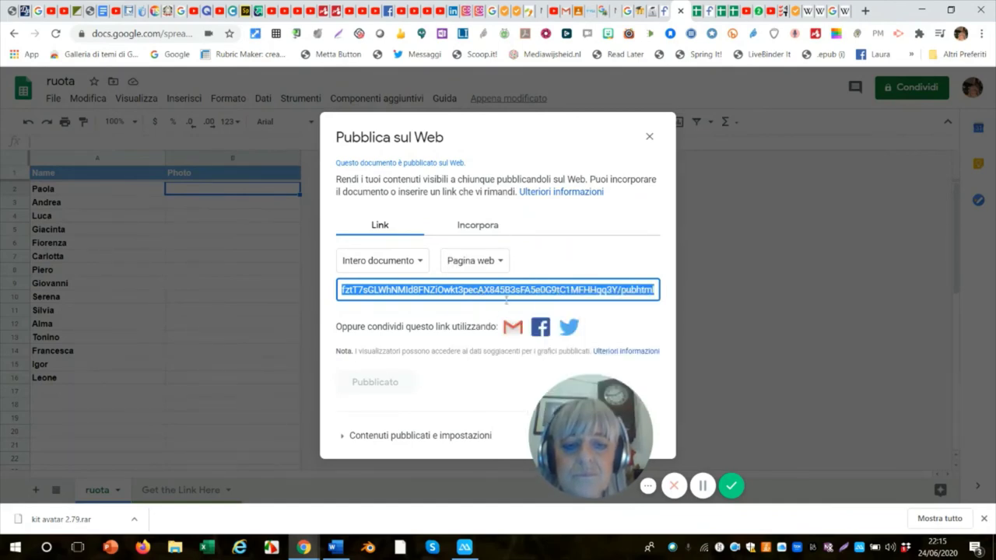
click(649, 137)
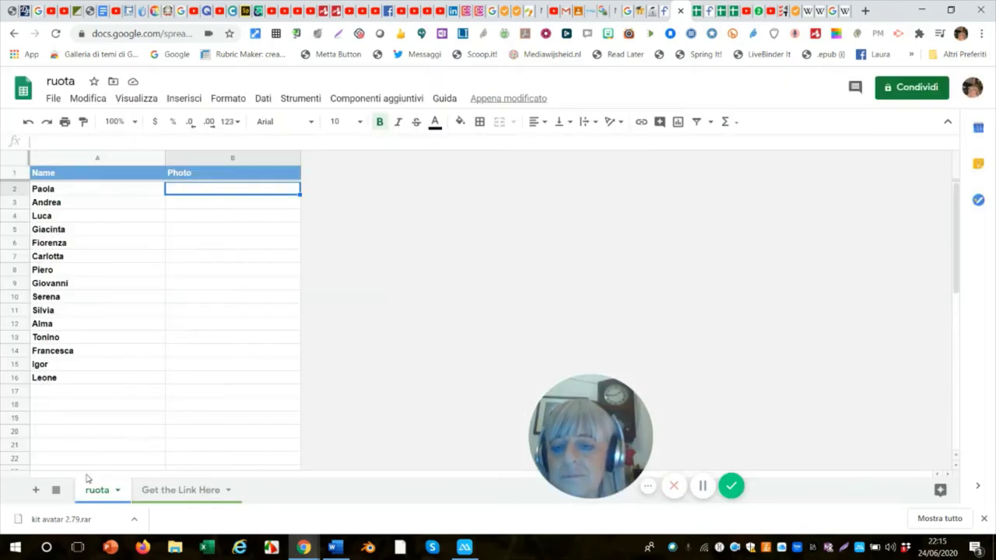
Step: Open the Random Name Picker link given in cell A2 of the Get the Link Here sheet
click(180, 491)
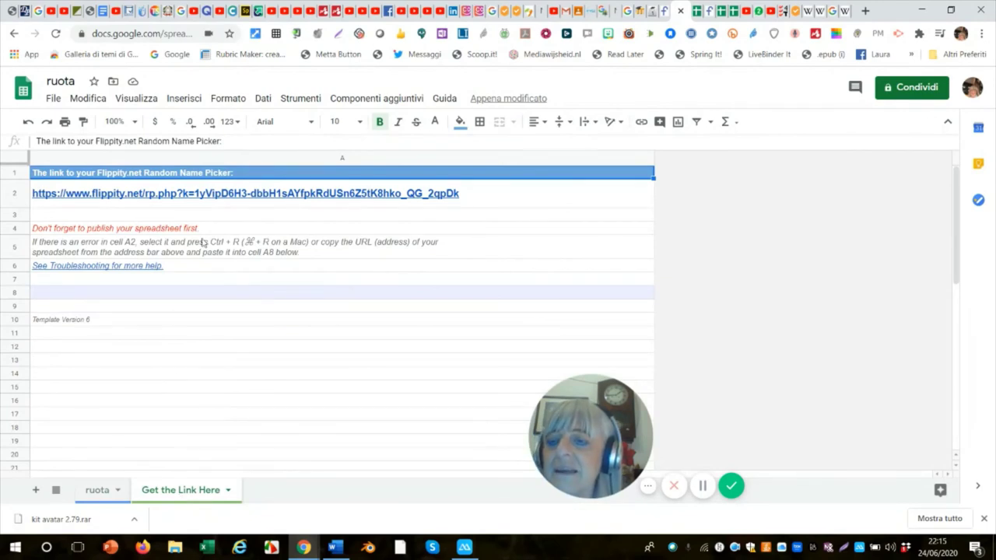
mouse_move(196, 197)
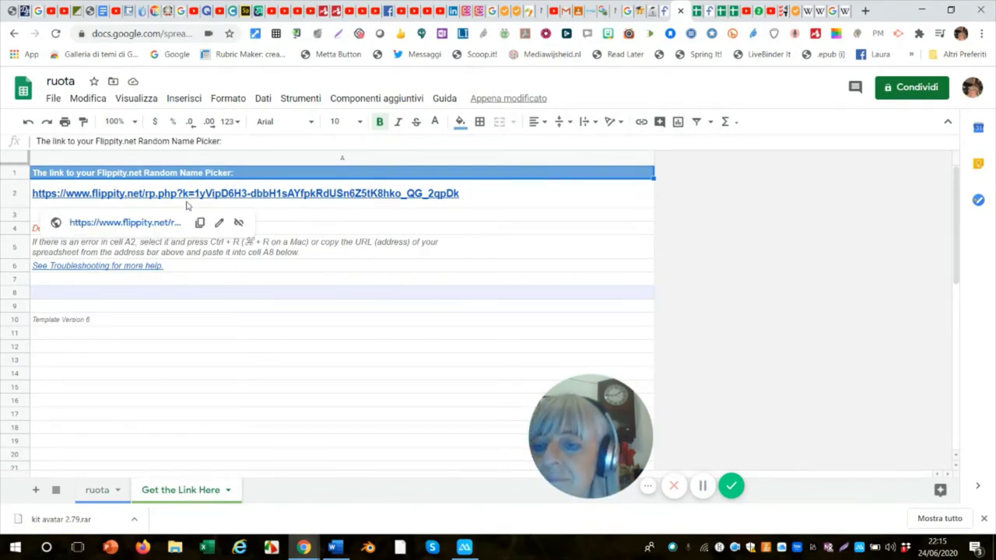
click(144, 226)
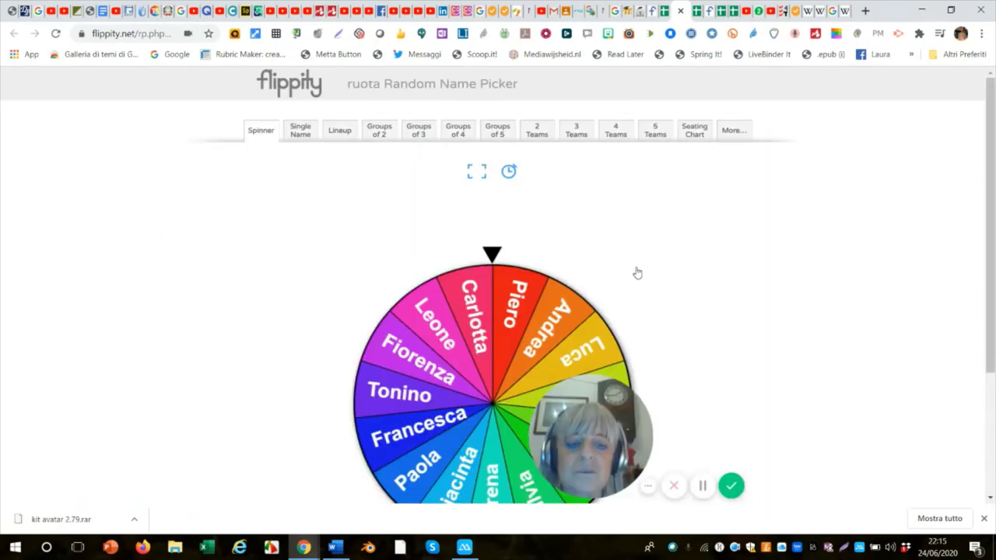
Step: Spin the name wheel to pick a random student
scroll(636, 276, down, 2)
scroll(636, 281, up, 1)
scroll(636, 280, up, 1)
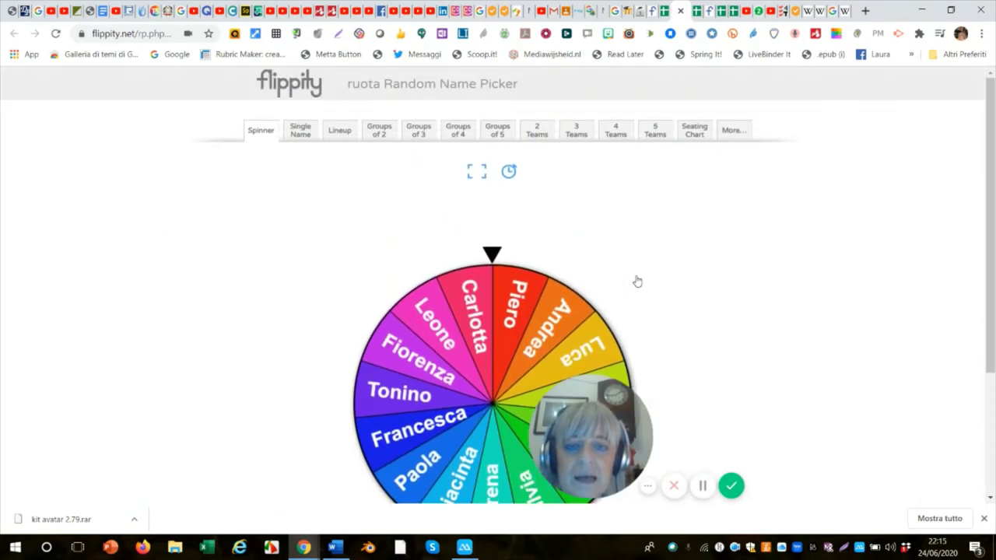
click(492, 256)
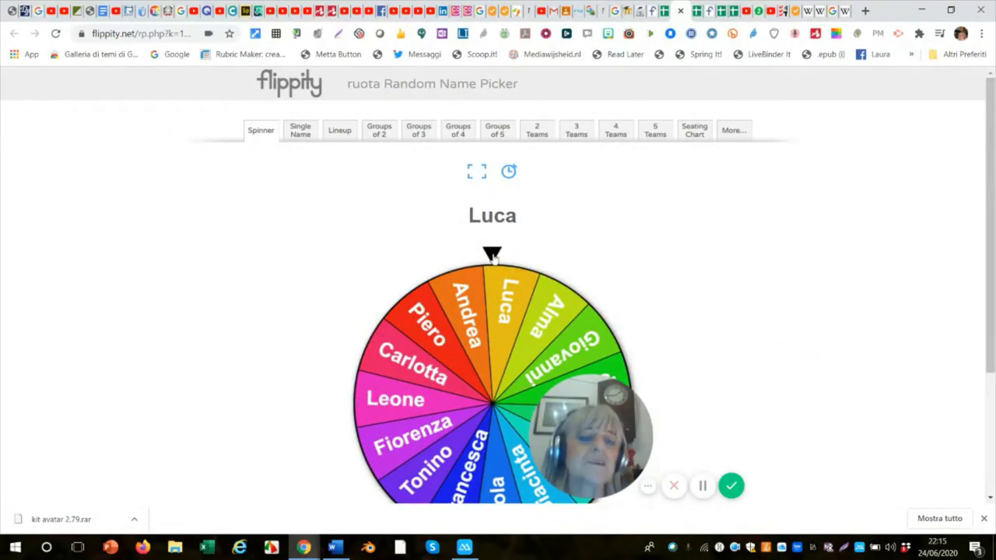
Step: Show the roster divided into groups of 3, followed by groups of 5
drag(535, 376, 704, 367)
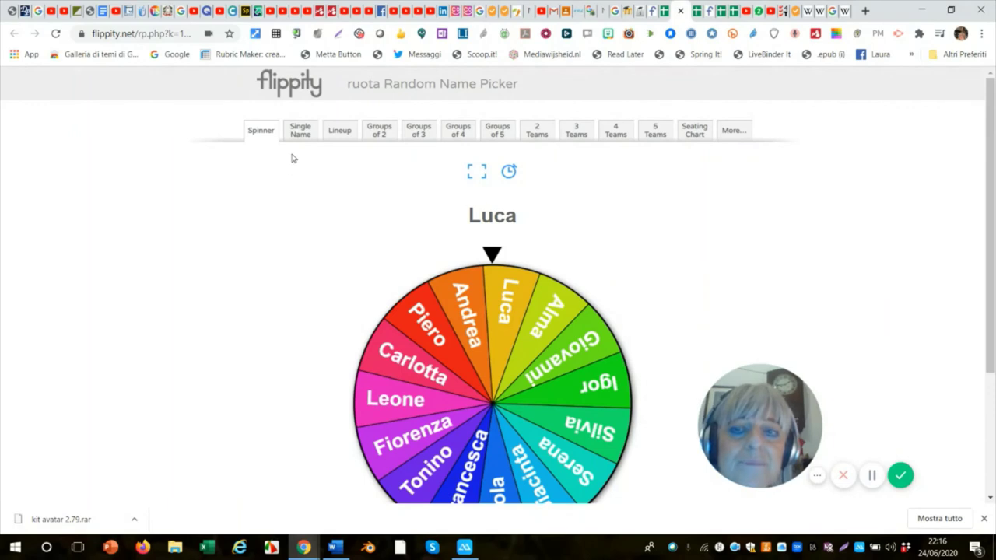
click(416, 138)
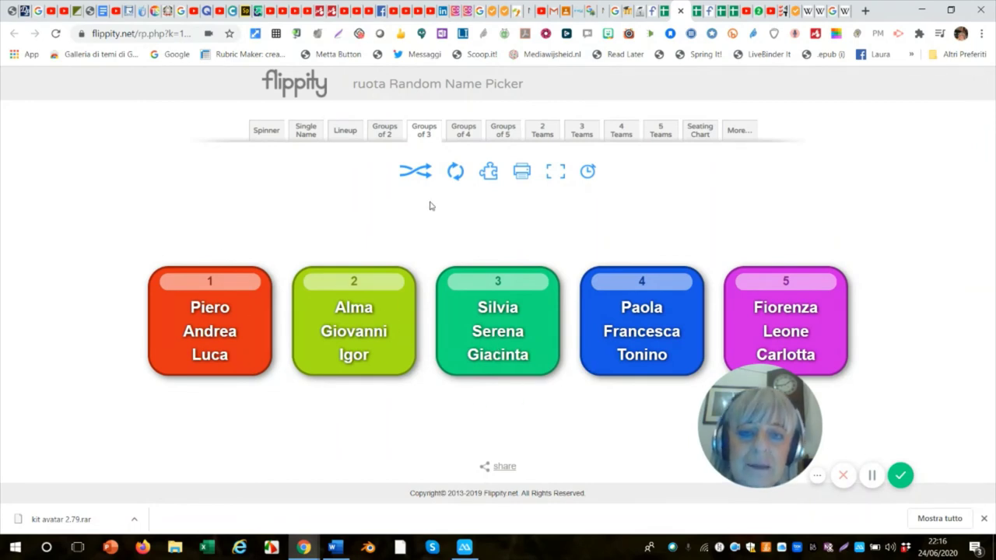
click(503, 134)
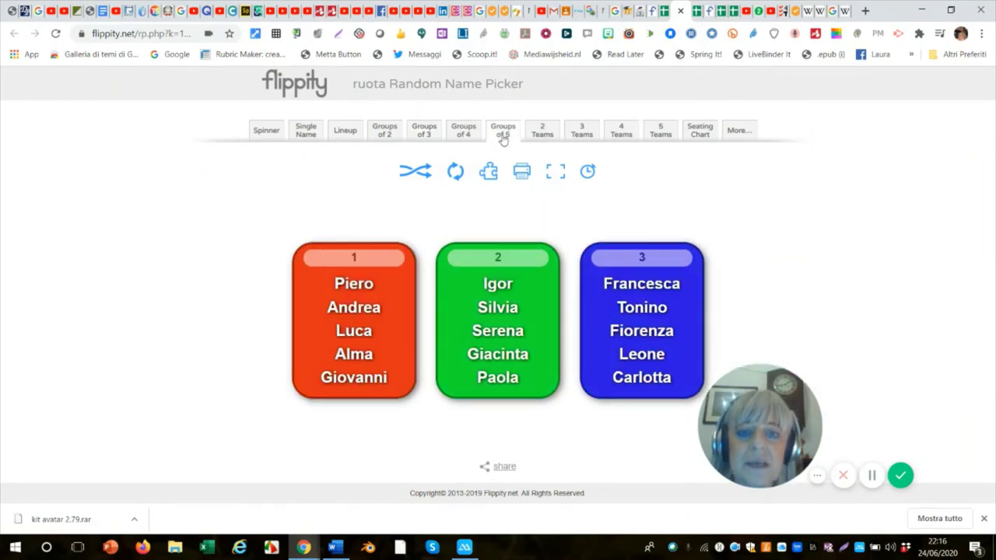